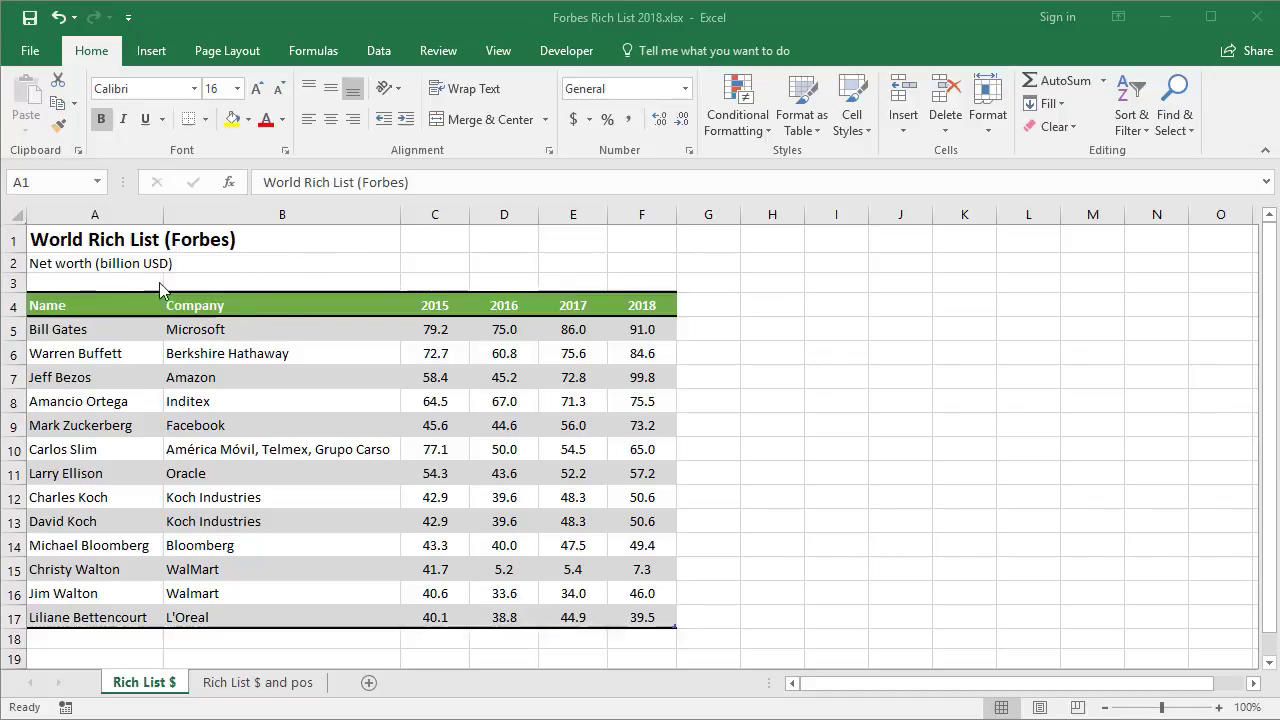
# Step: Select the Name cells A4:A17 together with the 2015–2018 figures C4:F17, leaving out Company
pyautogui.moveTo(56, 304); pyautogui.dragTo(627, 627)
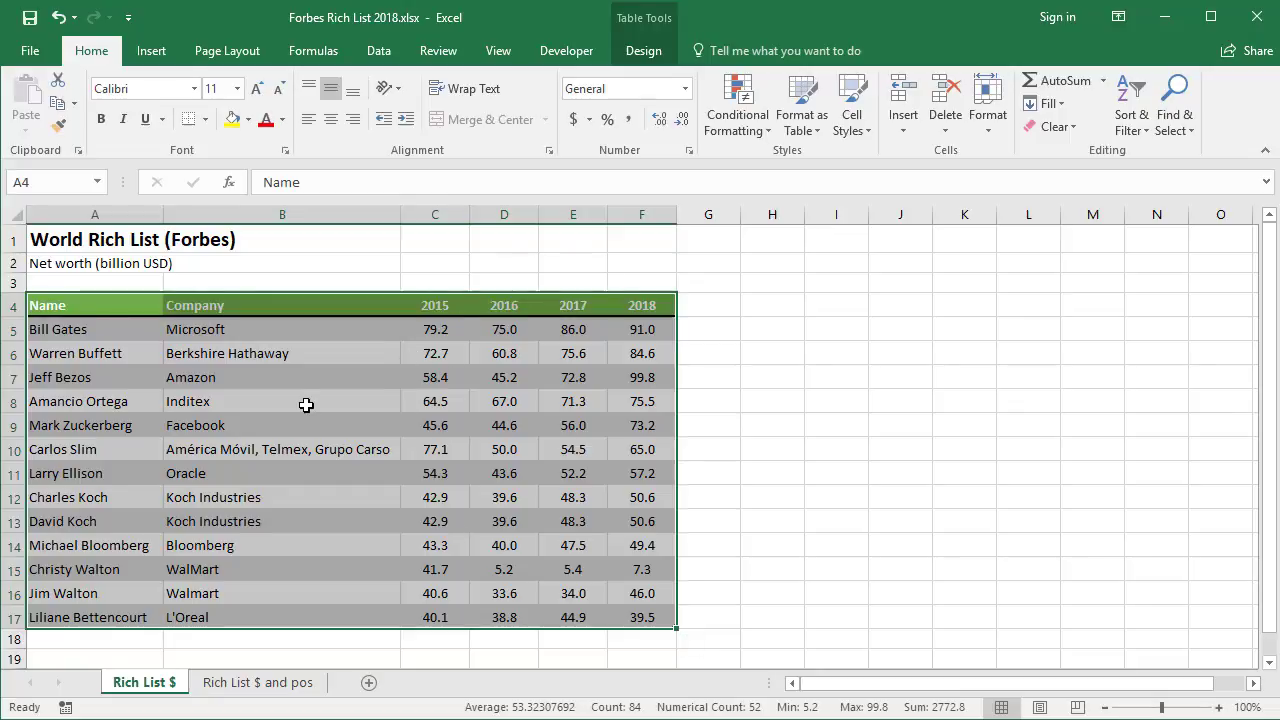
pyautogui.moveTo(91, 303); pyautogui.dragTo(84, 615)
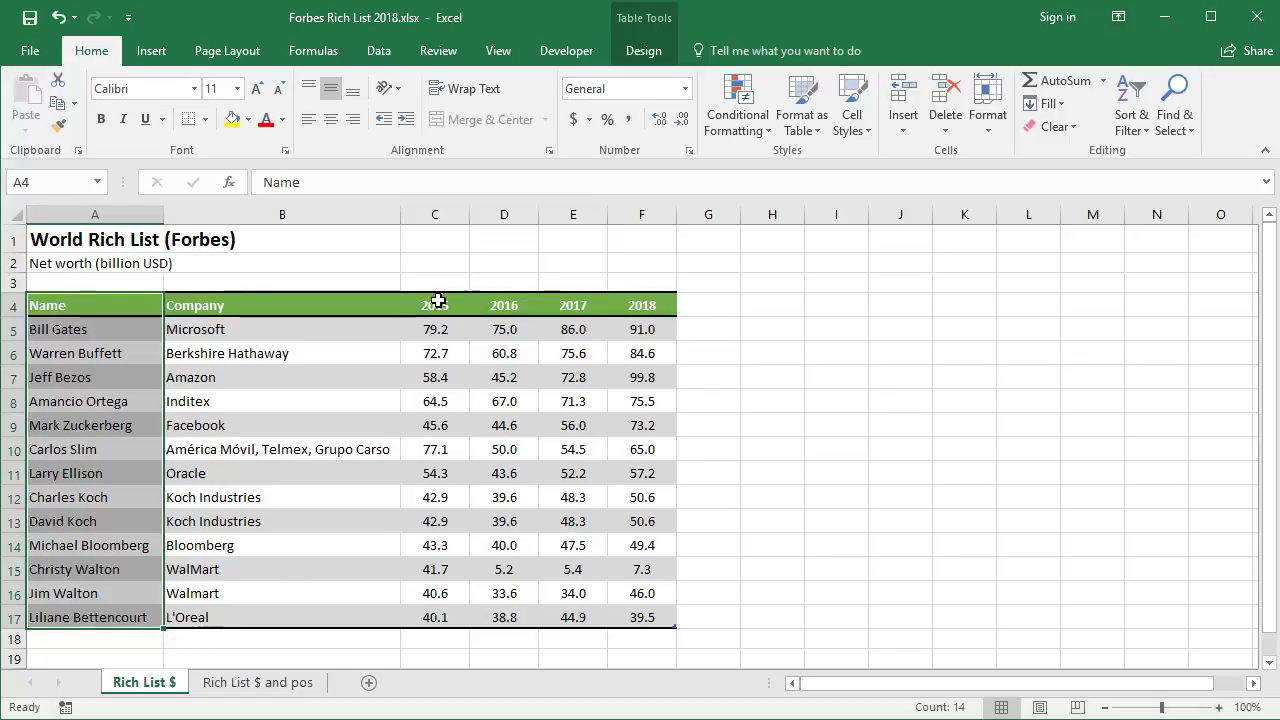
pyautogui.moveTo(434, 305); pyautogui.dragTo(660, 621)
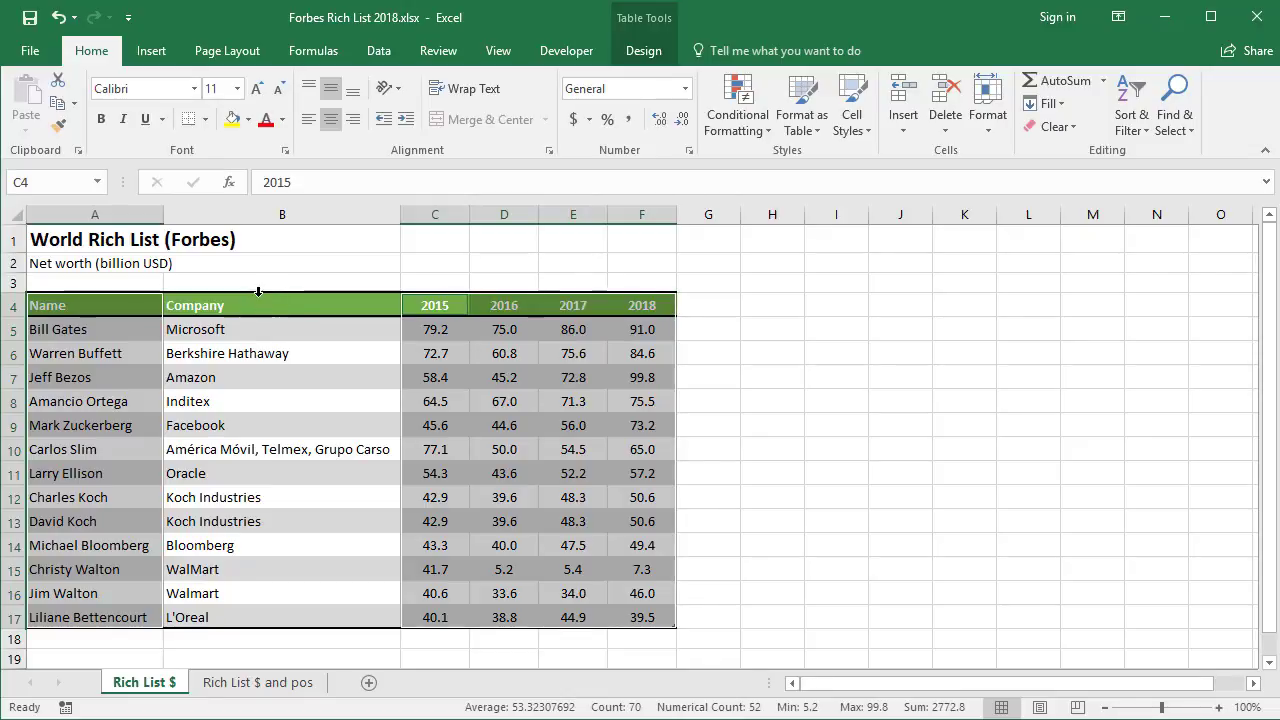
# Step: Insert a clustered column chart of the selected names and their 2015–2018 net worth
pyautogui.click(150, 55)
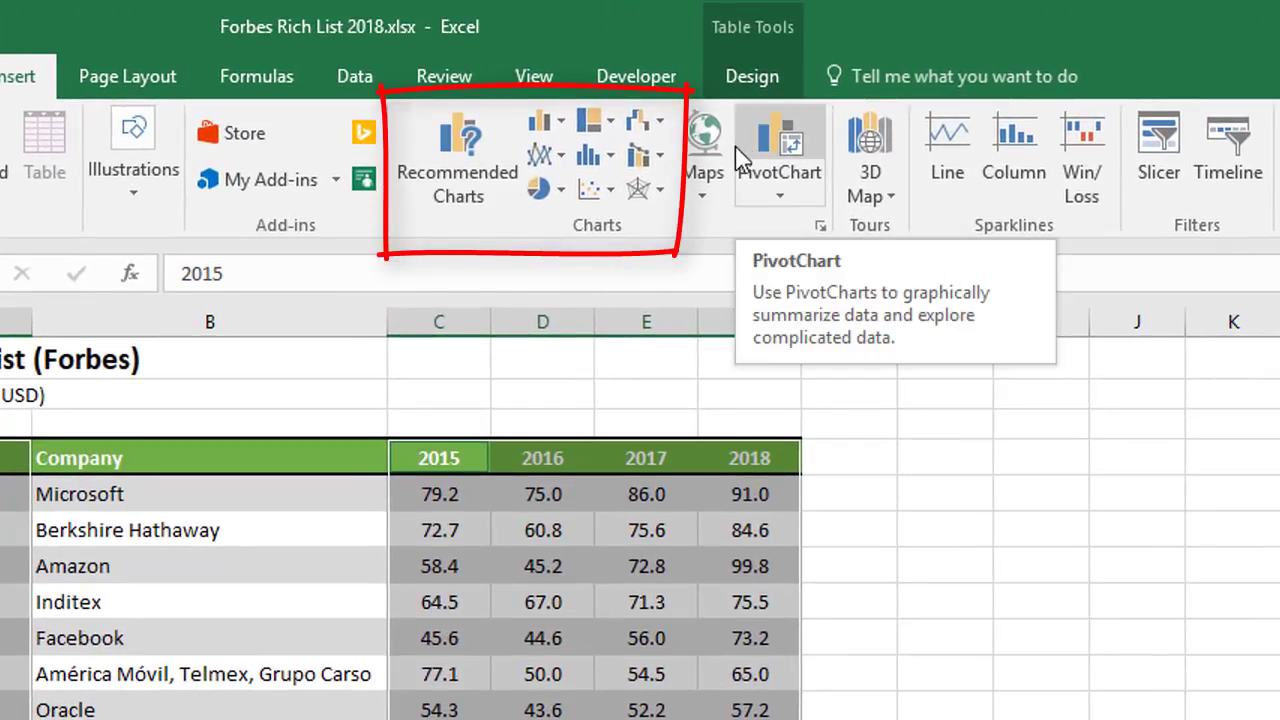
pyautogui.click(565, 130)
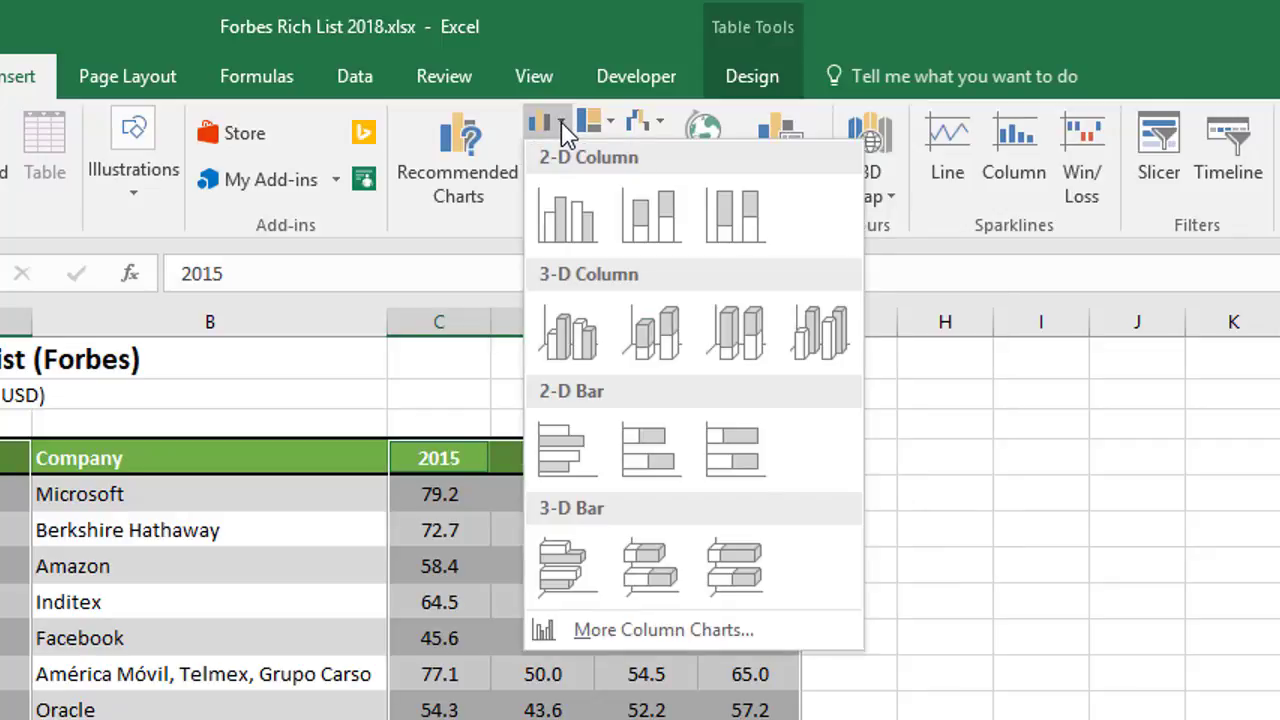
pyautogui.click(565, 158)
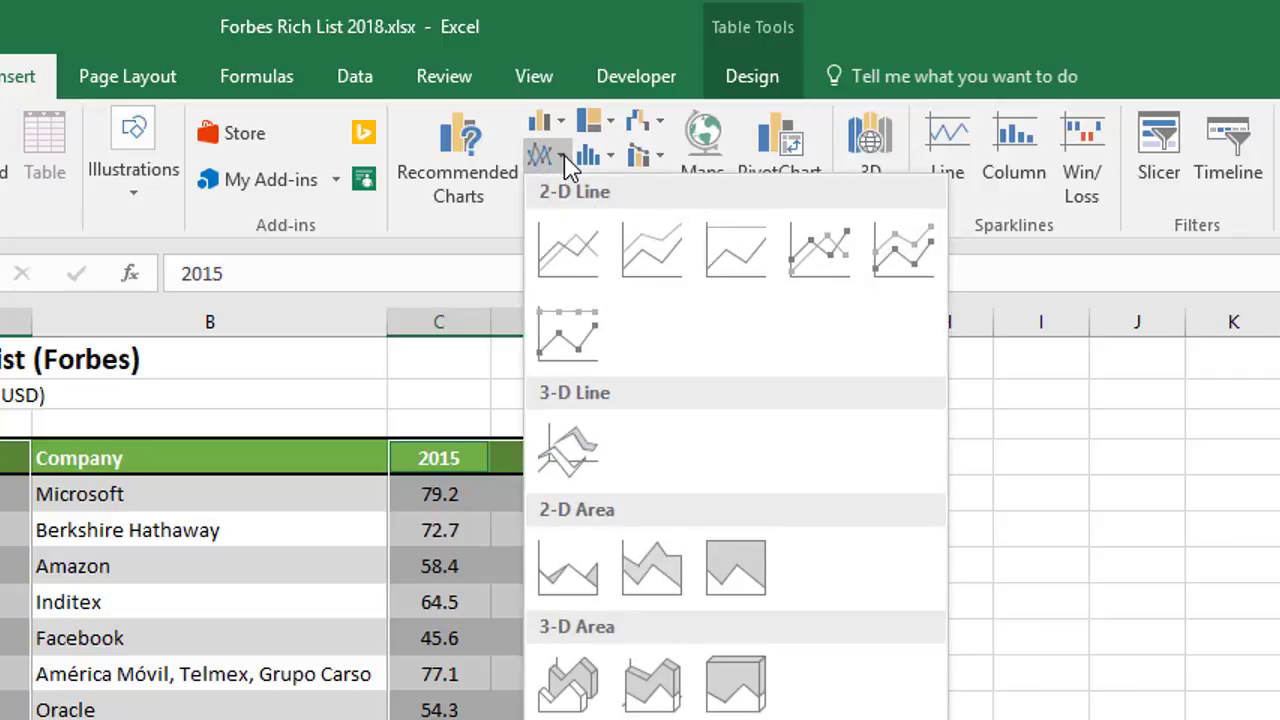
pyautogui.click(547, 192)
pyautogui.click(615, 134)
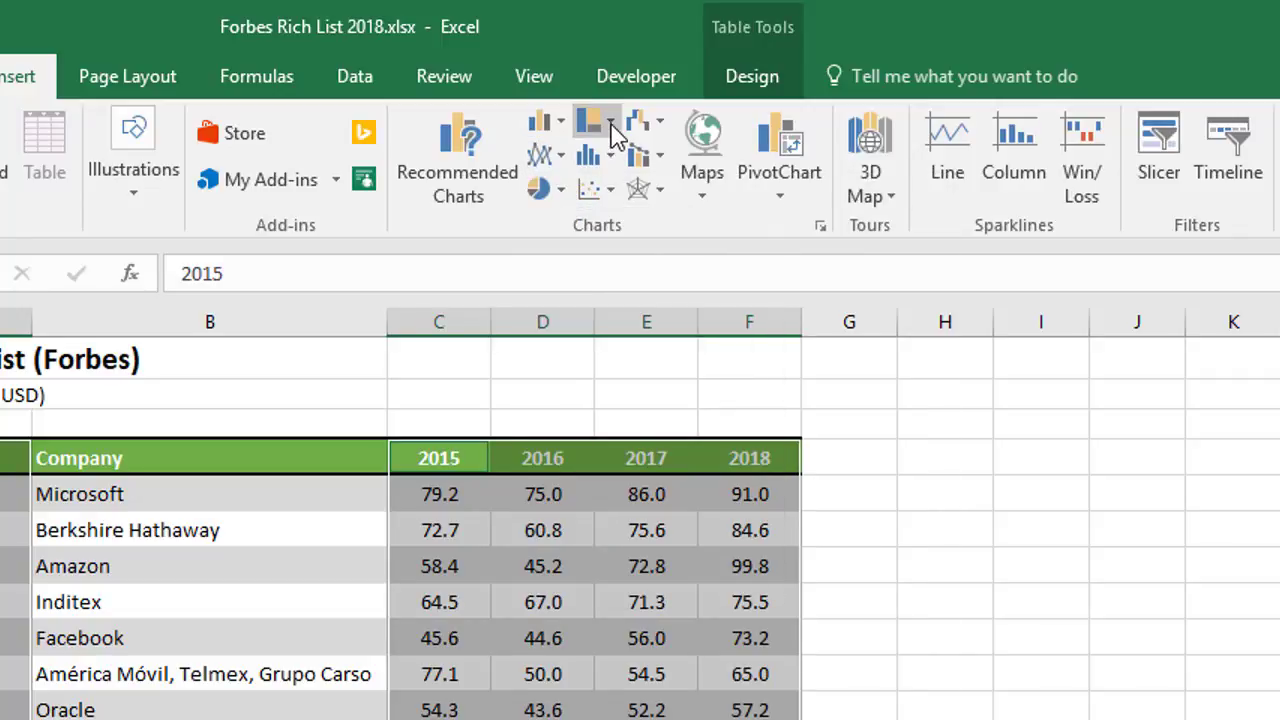
pyautogui.click(612, 124)
pyautogui.click(619, 132)
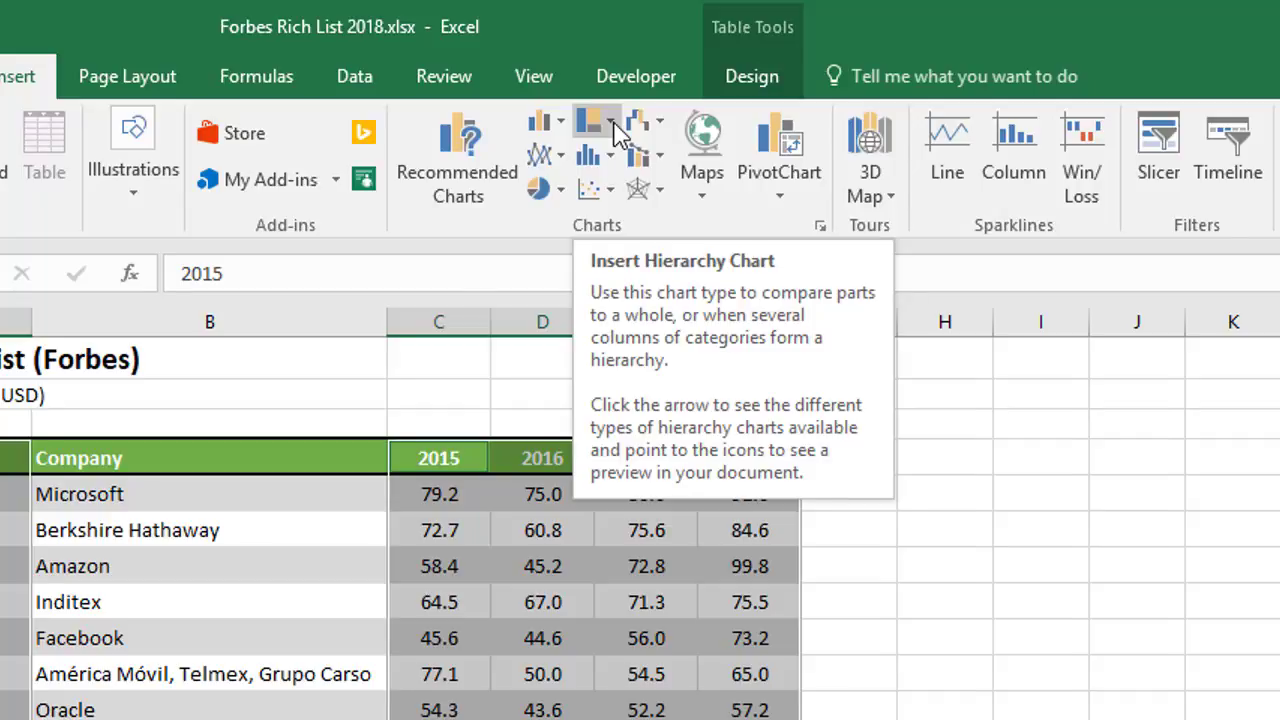
pyautogui.click(546, 123)
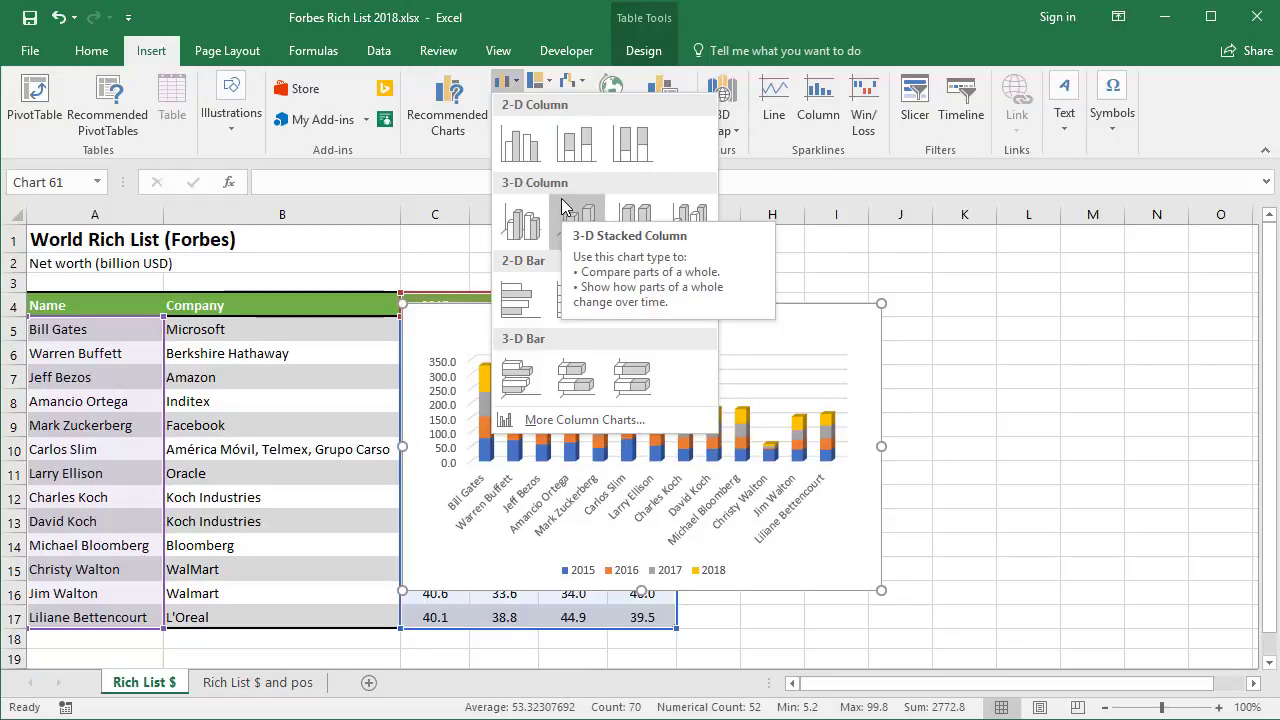
pyautogui.click(527, 148)
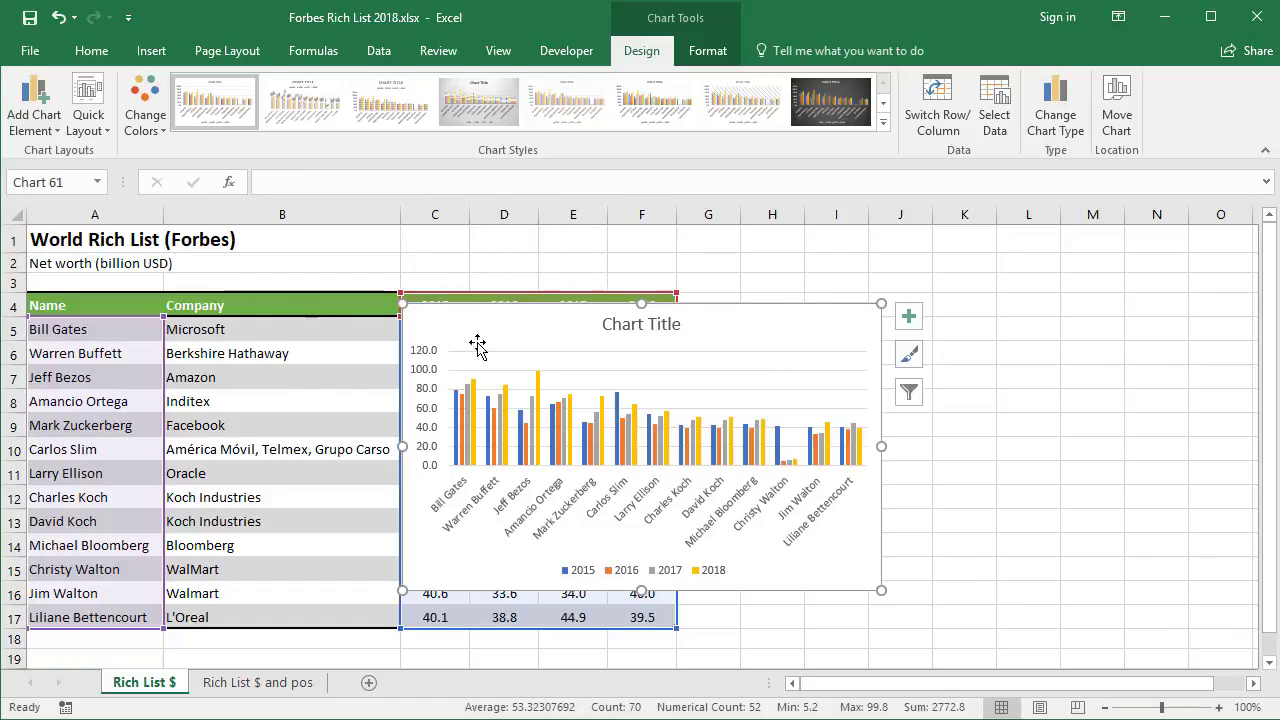
# Step: Move the chart beside the table over columns G–N, then reselect A4:A17 and C4:F17
pyautogui.moveTo(738, 317); pyautogui.dragTo(1031, 317)
pyautogui.moveTo(58, 329); pyautogui.dragTo(88, 617)
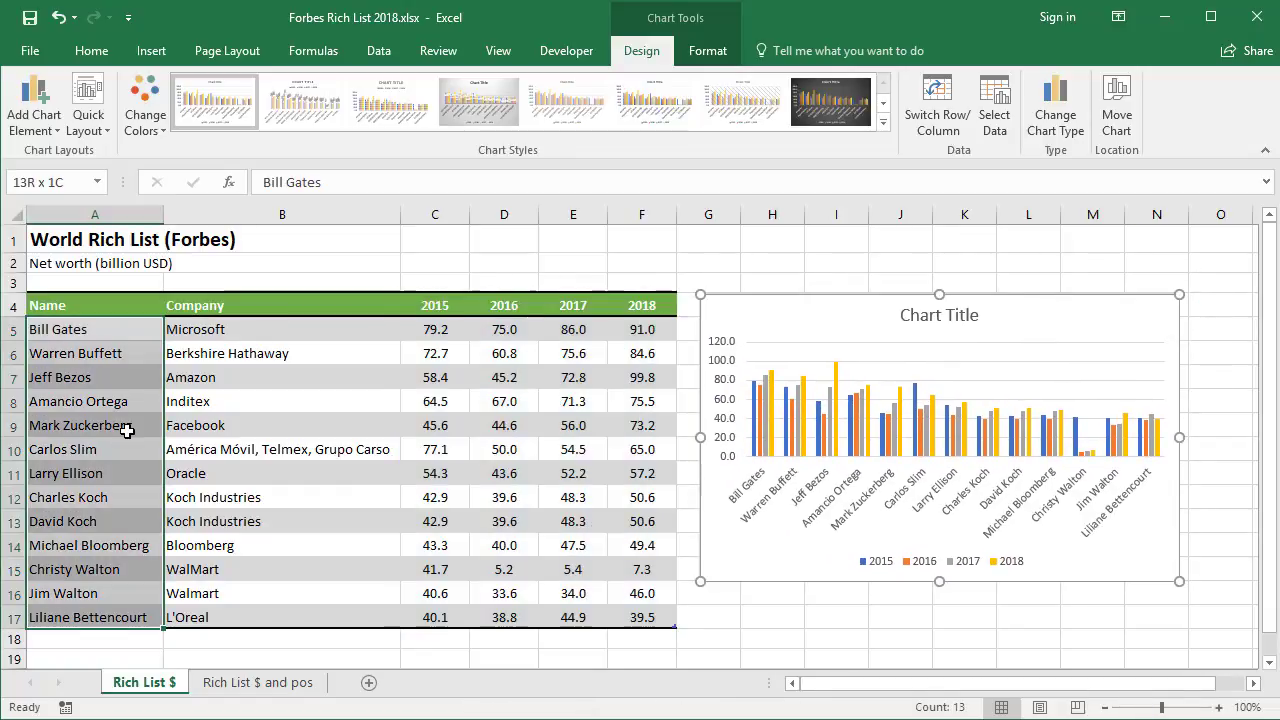
pyautogui.moveTo(431, 301); pyautogui.dragTo(631, 606)
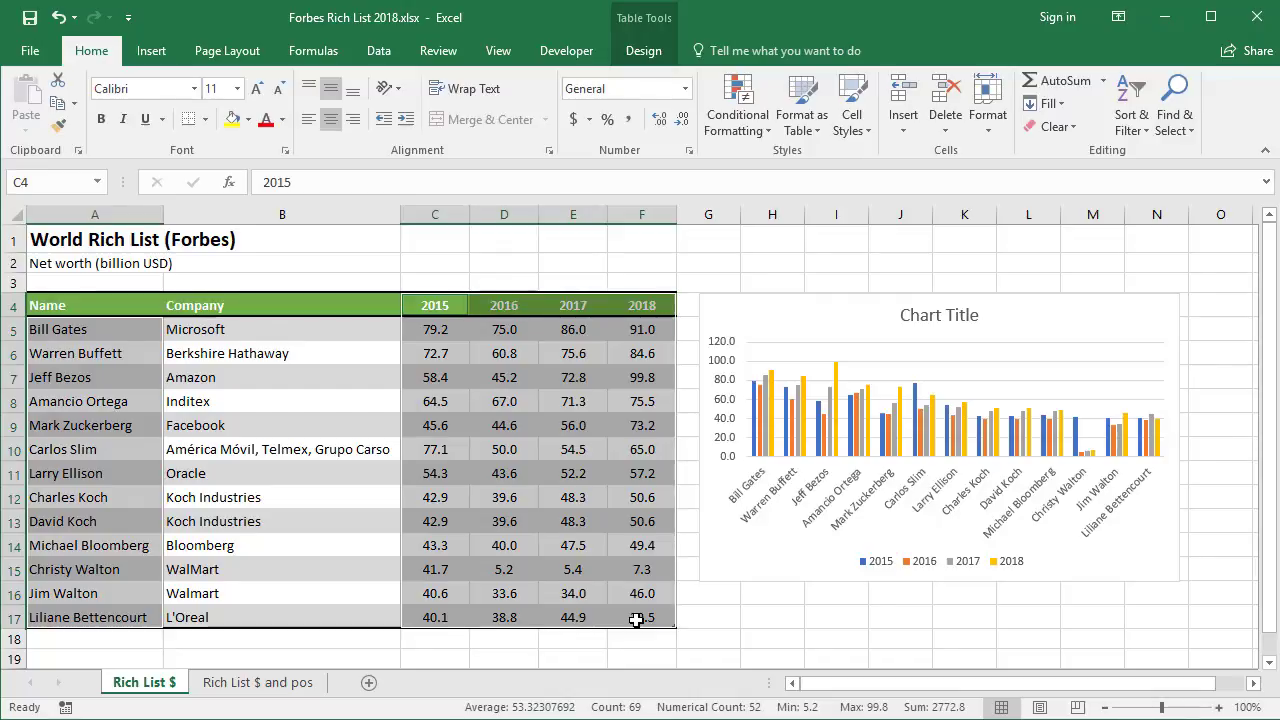
# Step: Create a full-size copy of the chart on a new chart sheet, Chart4, using F11
pyautogui.press('F11')
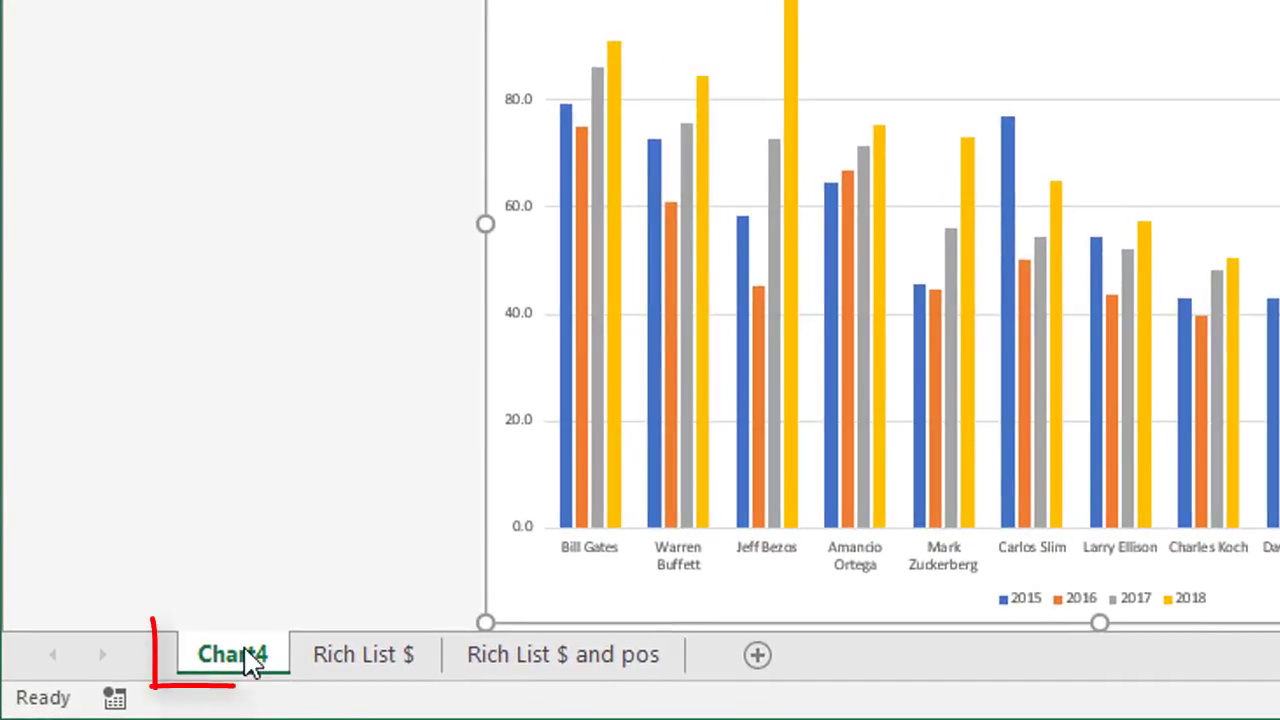
pyautogui.click(350, 658)
pyautogui.click(250, 660)
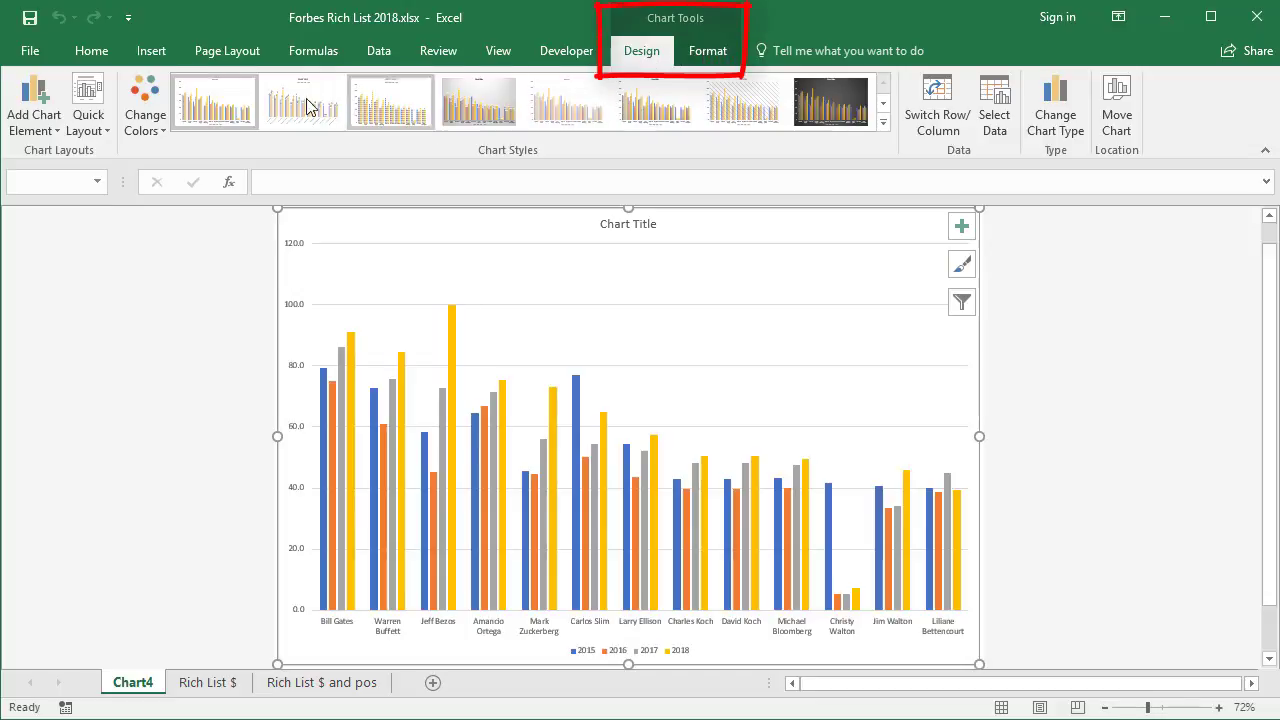
pyautogui.click(706, 60)
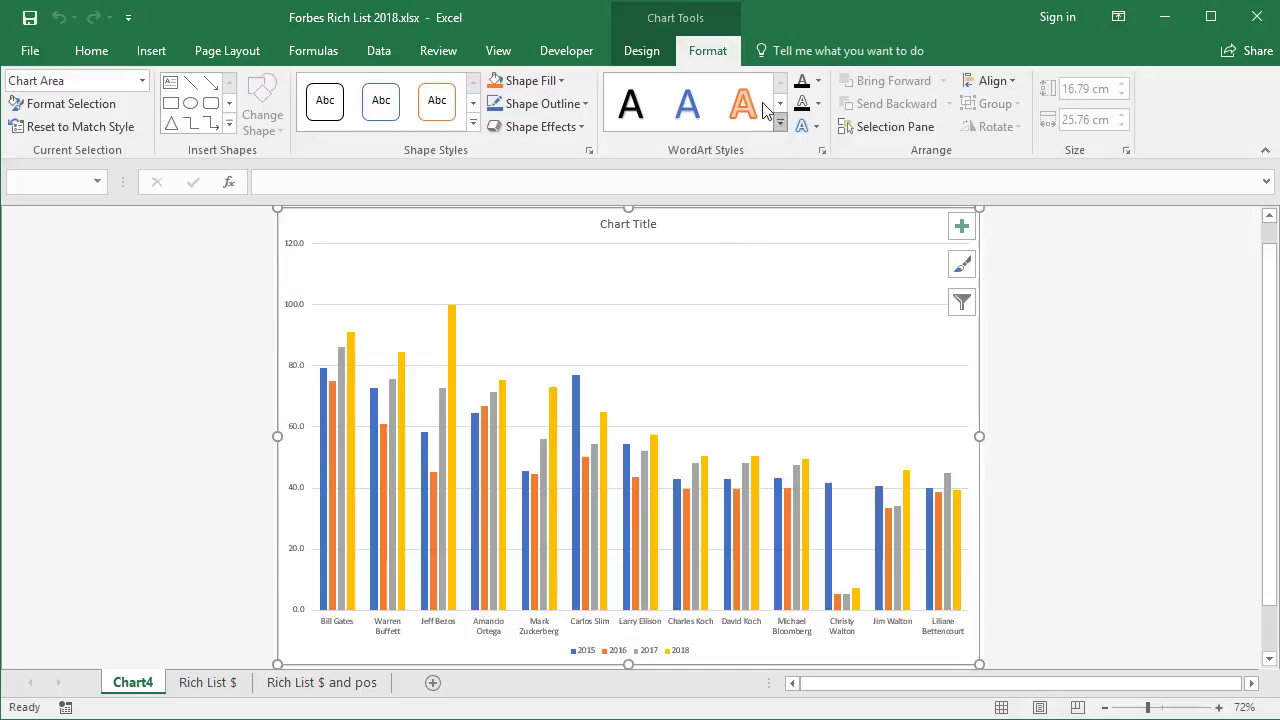
pyautogui.click(642, 51)
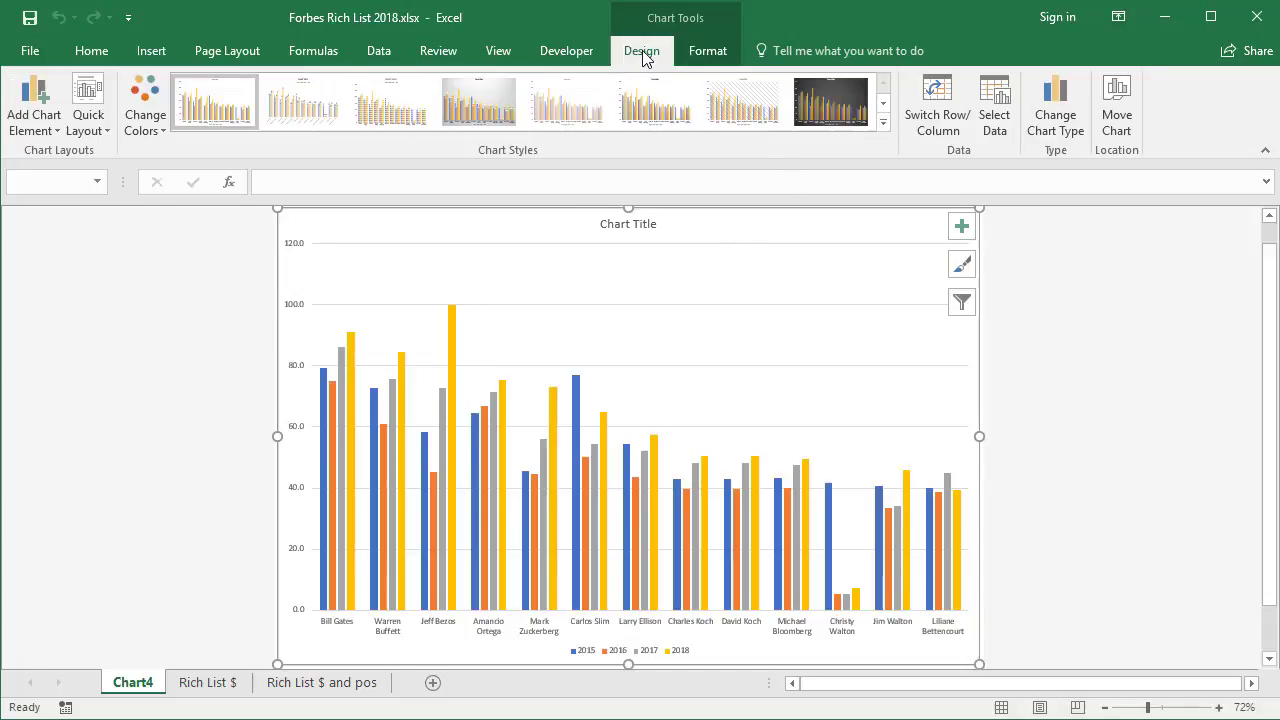
# Step: Try filtering the chart to only the 2017 and 2018 series, then restore all four years
pyautogui.click(963, 304)
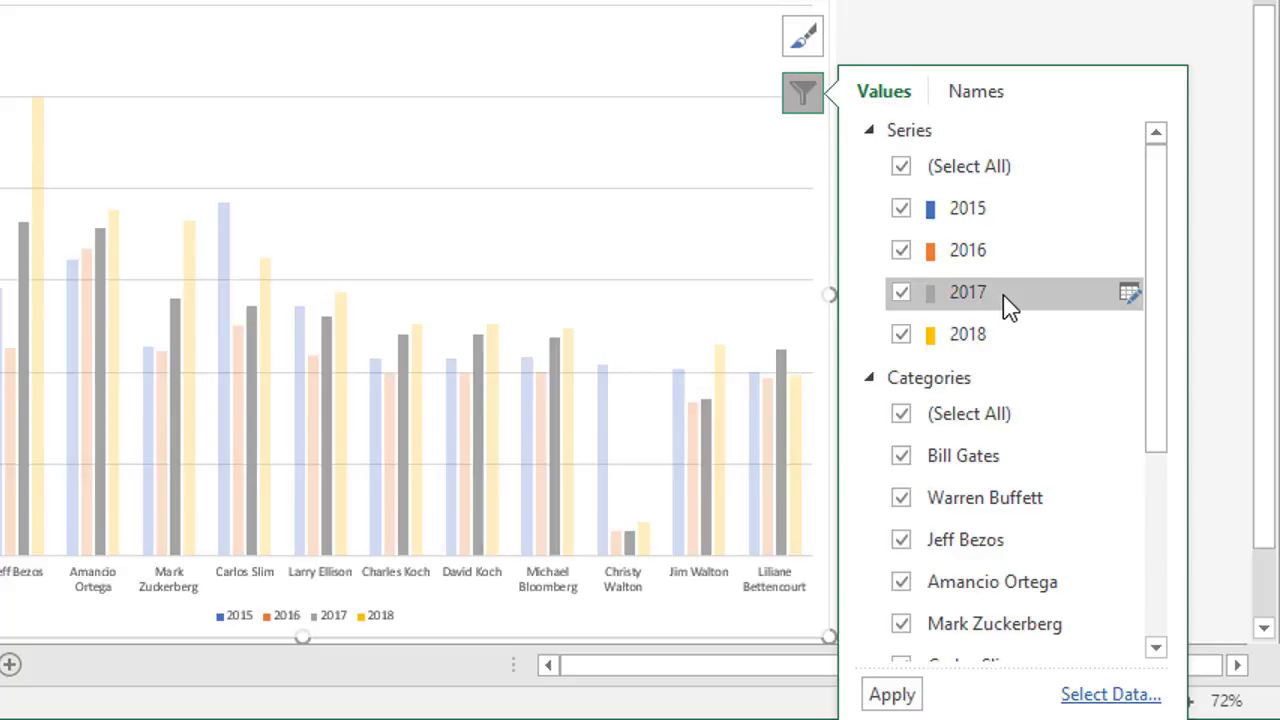
pyautogui.click(902, 251)
pyautogui.click(902, 209)
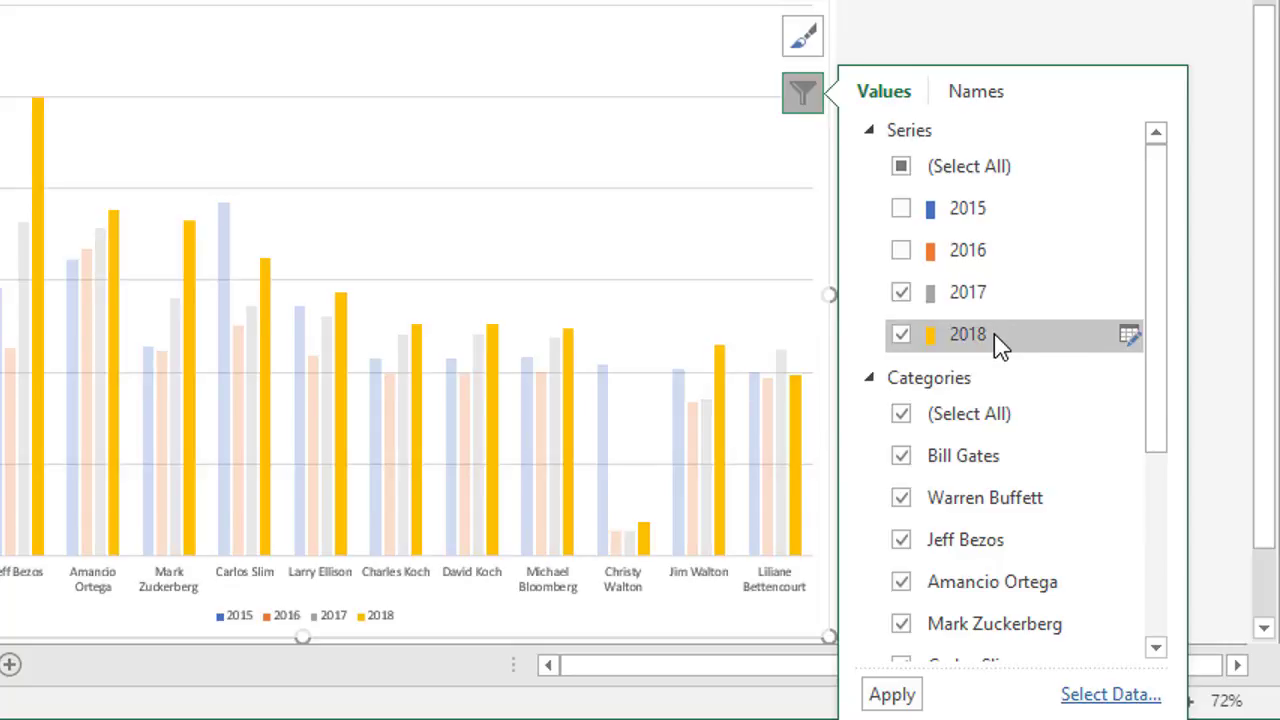
pyautogui.click(891, 694)
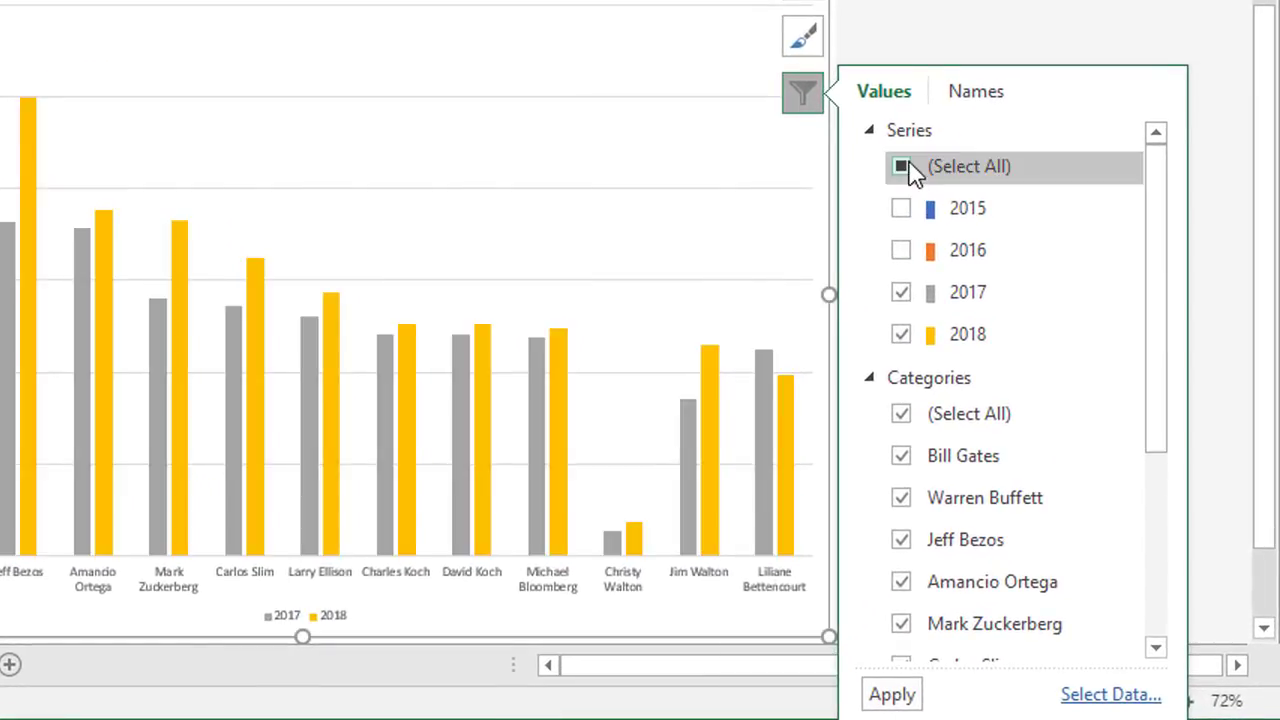
pyautogui.click(1027, 350)
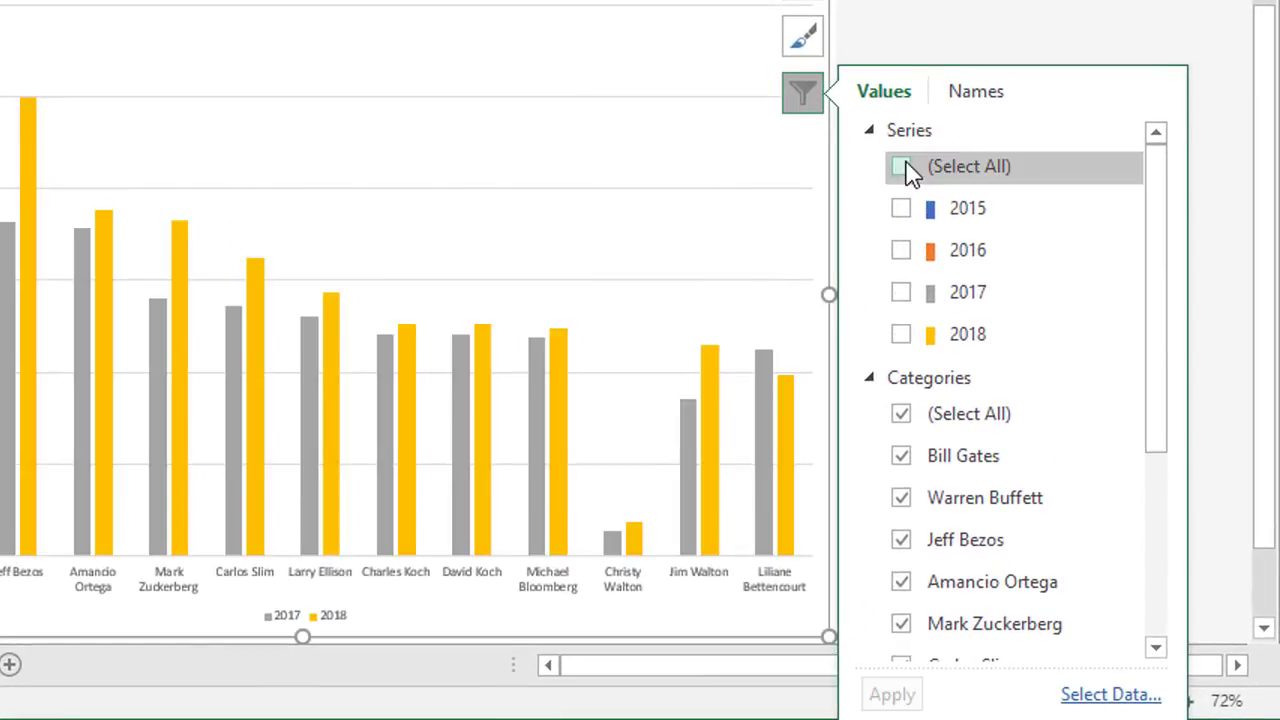
pyautogui.click(904, 168)
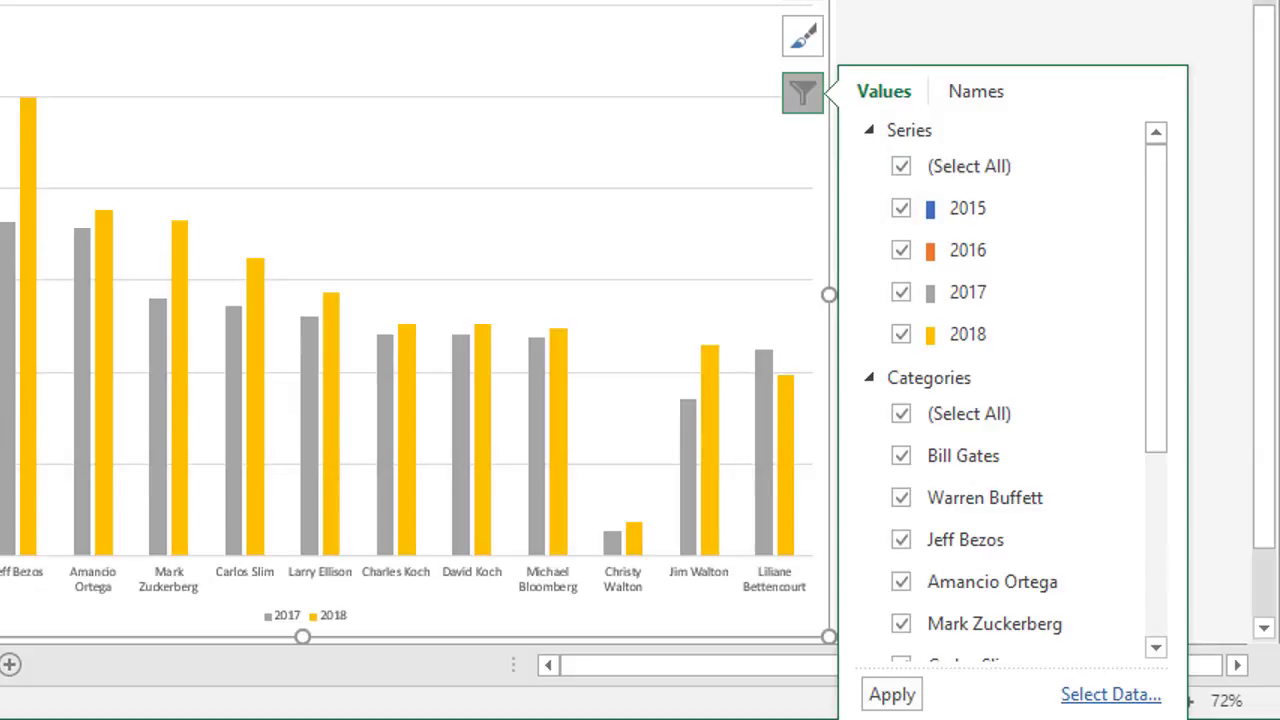
# Step: Filter the chart's people to only Bill Gates, Jeff Bezos and Mark Zuckerberg
pyautogui.moveTo(329, 420)
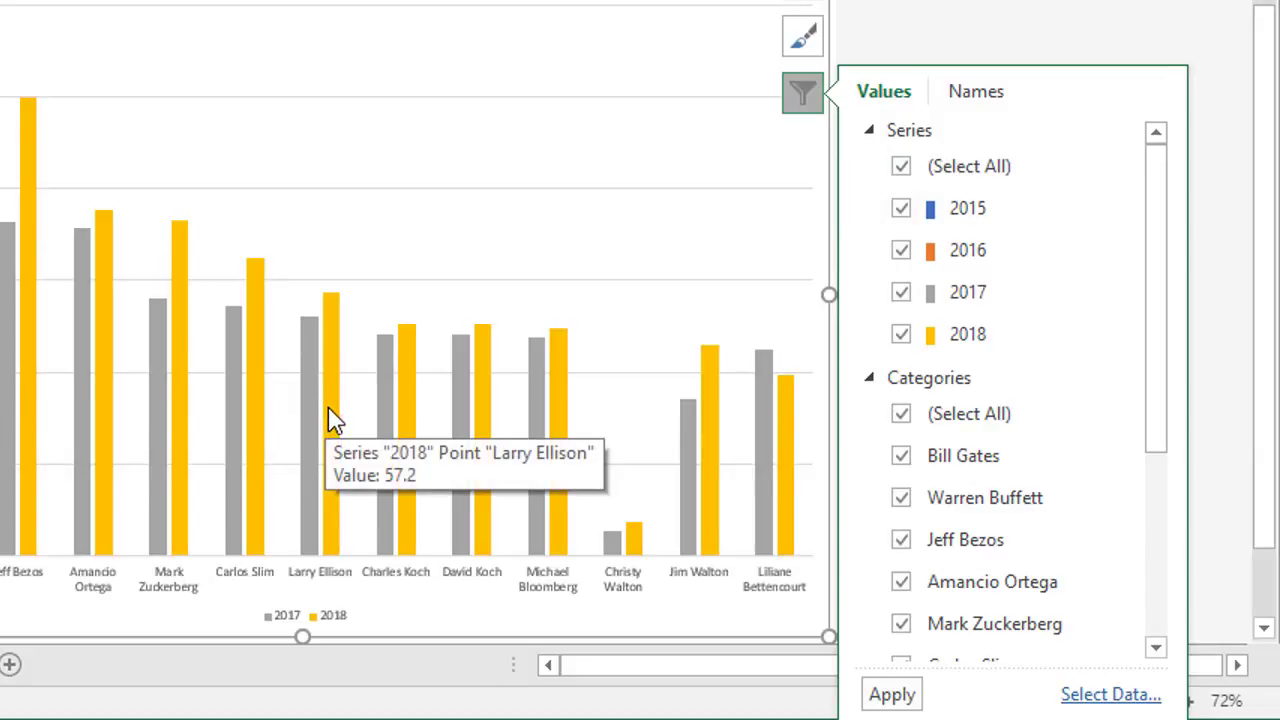
pyautogui.click(902, 414)
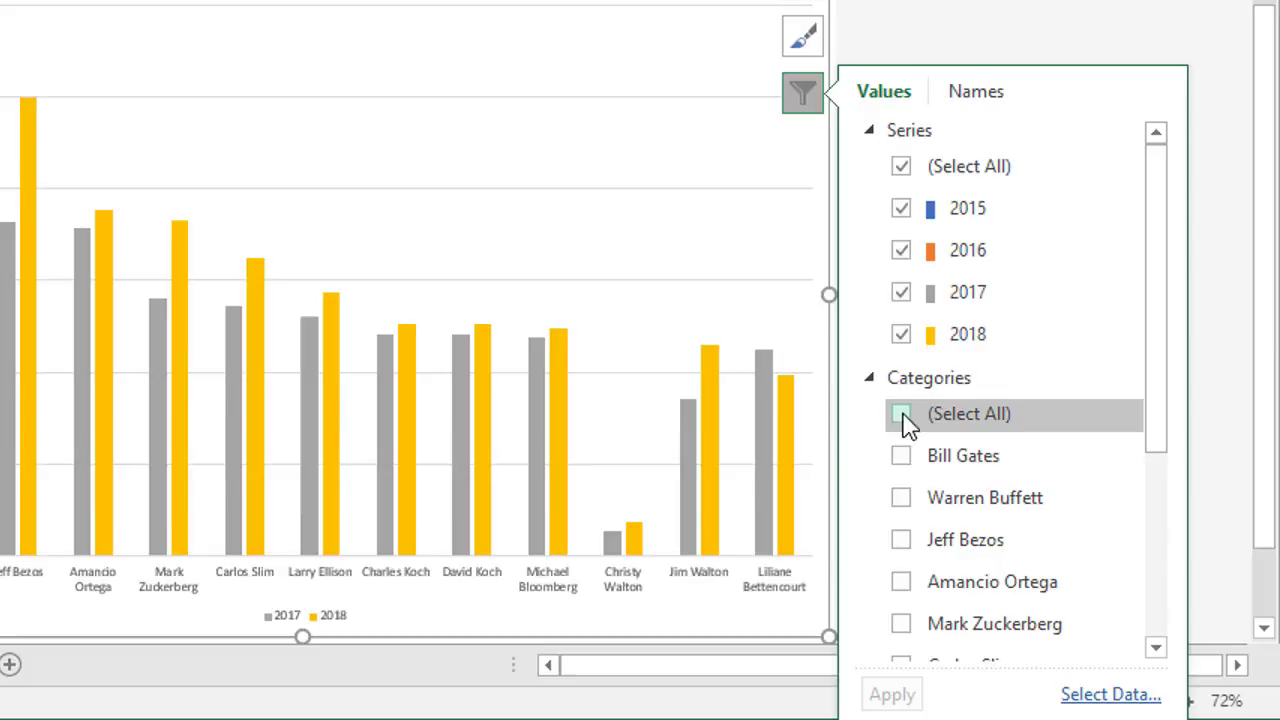
pyautogui.click(903, 457)
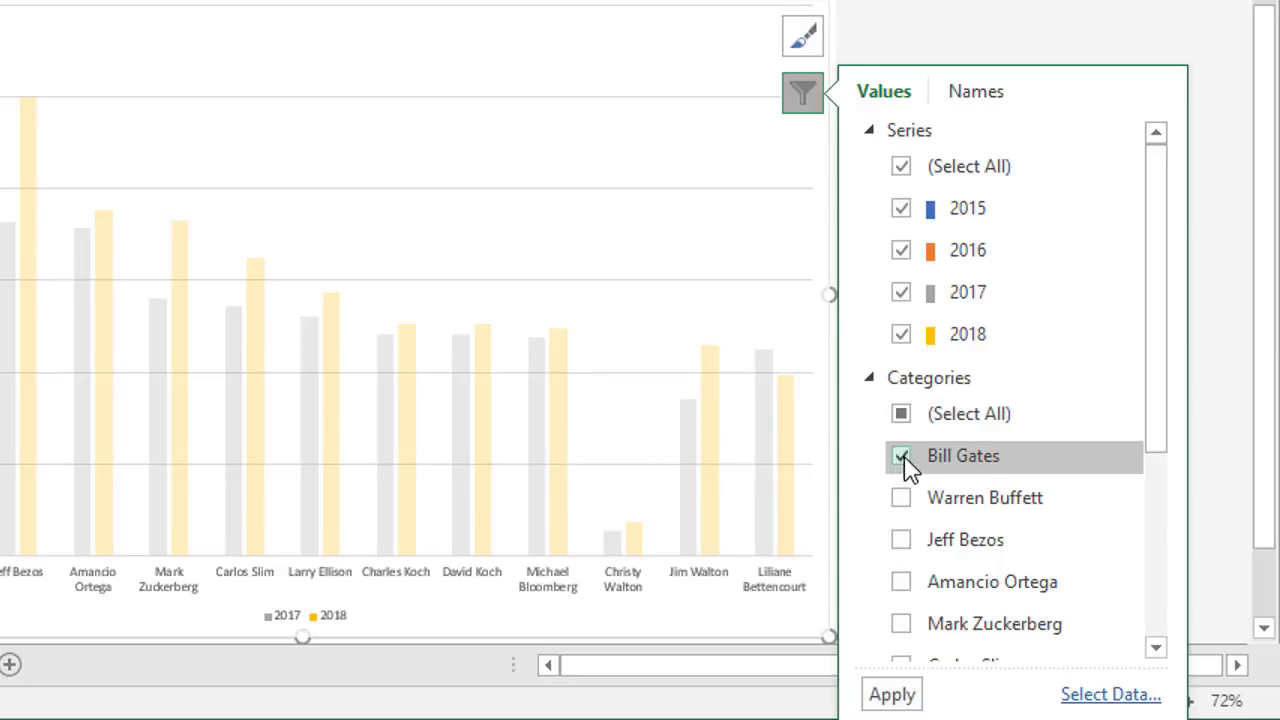
pyautogui.click(903, 541)
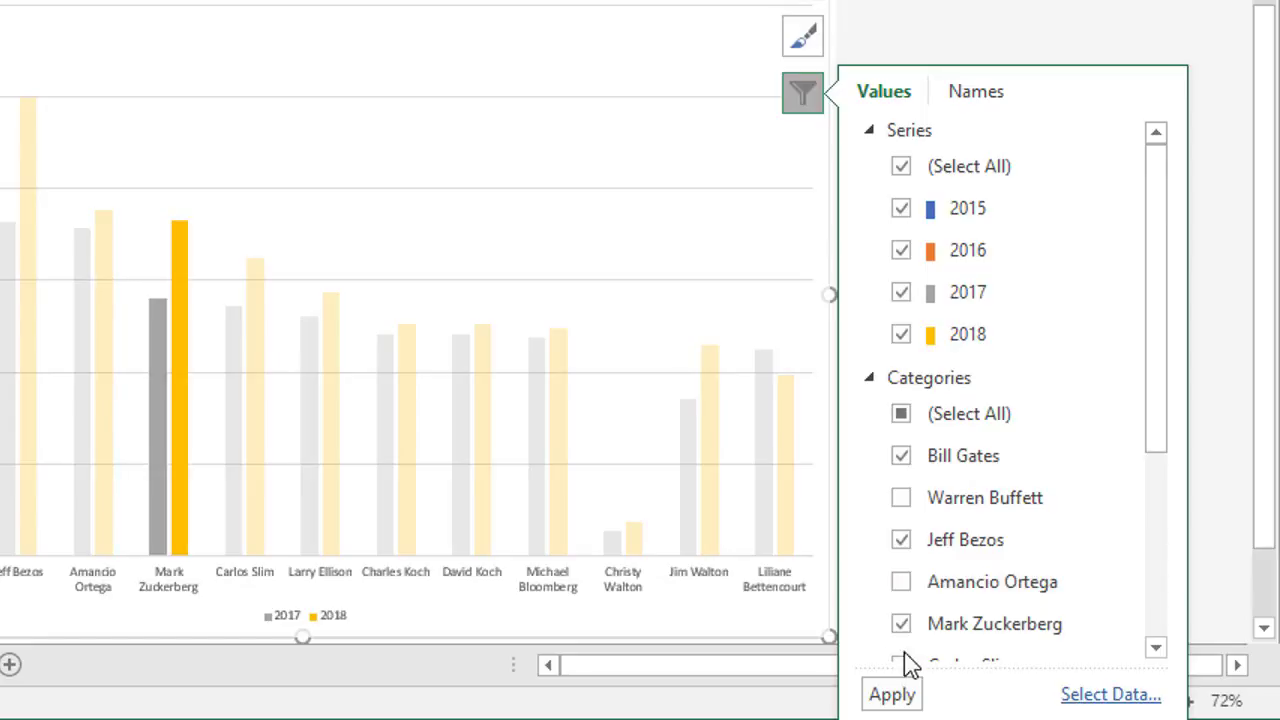
pyautogui.click(900, 695)
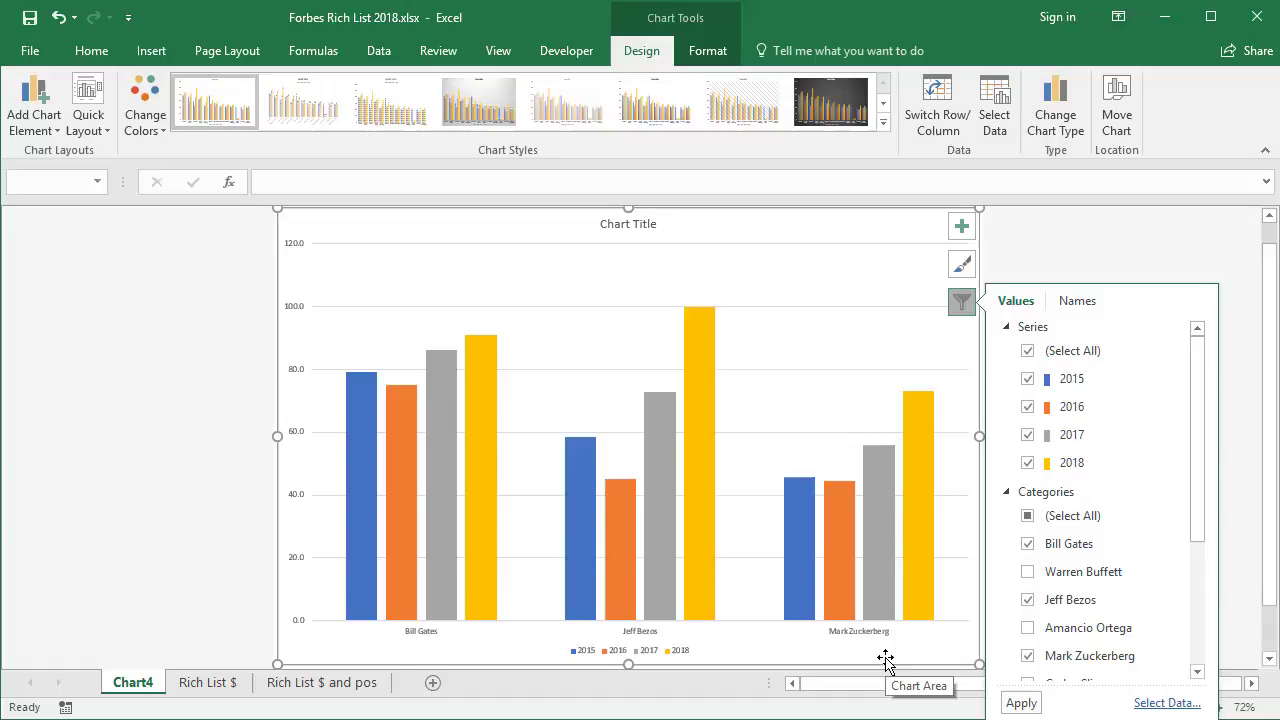
# Step: Apply chart Style 7 with its hatched plot background and bottom legend to Chart4
pyautogui.click(945, 330)
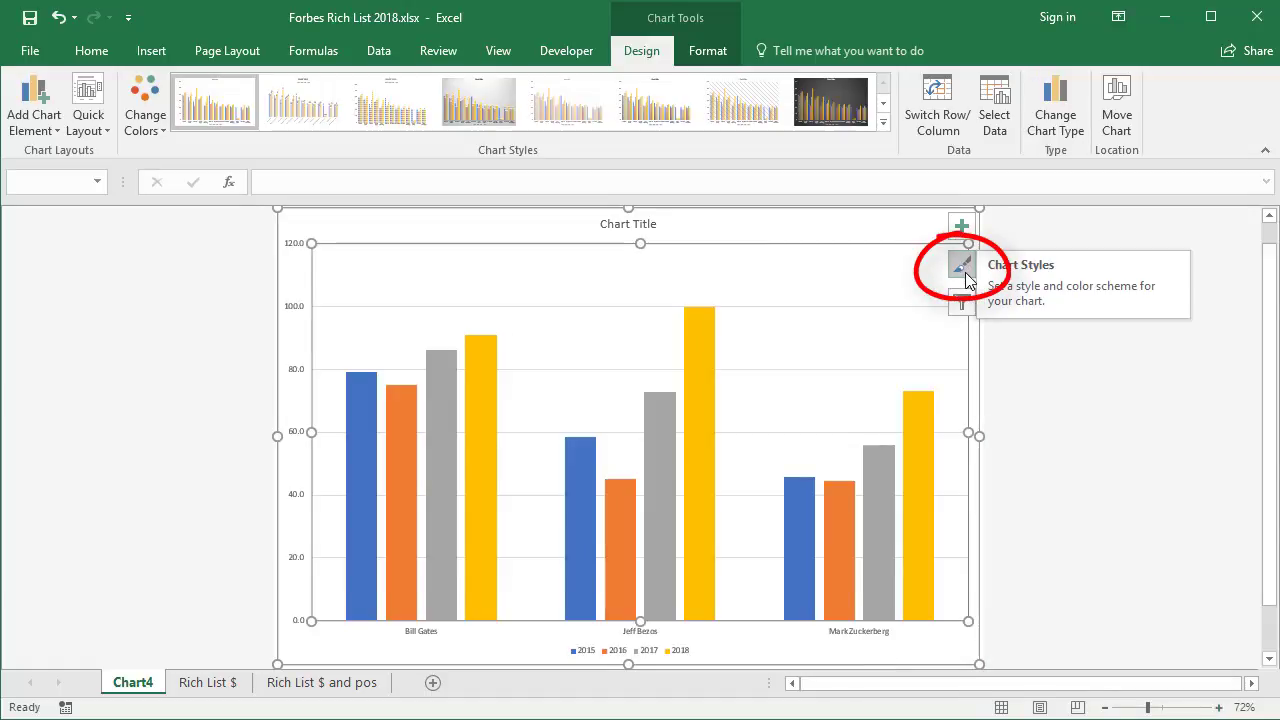
pyautogui.click(966, 263)
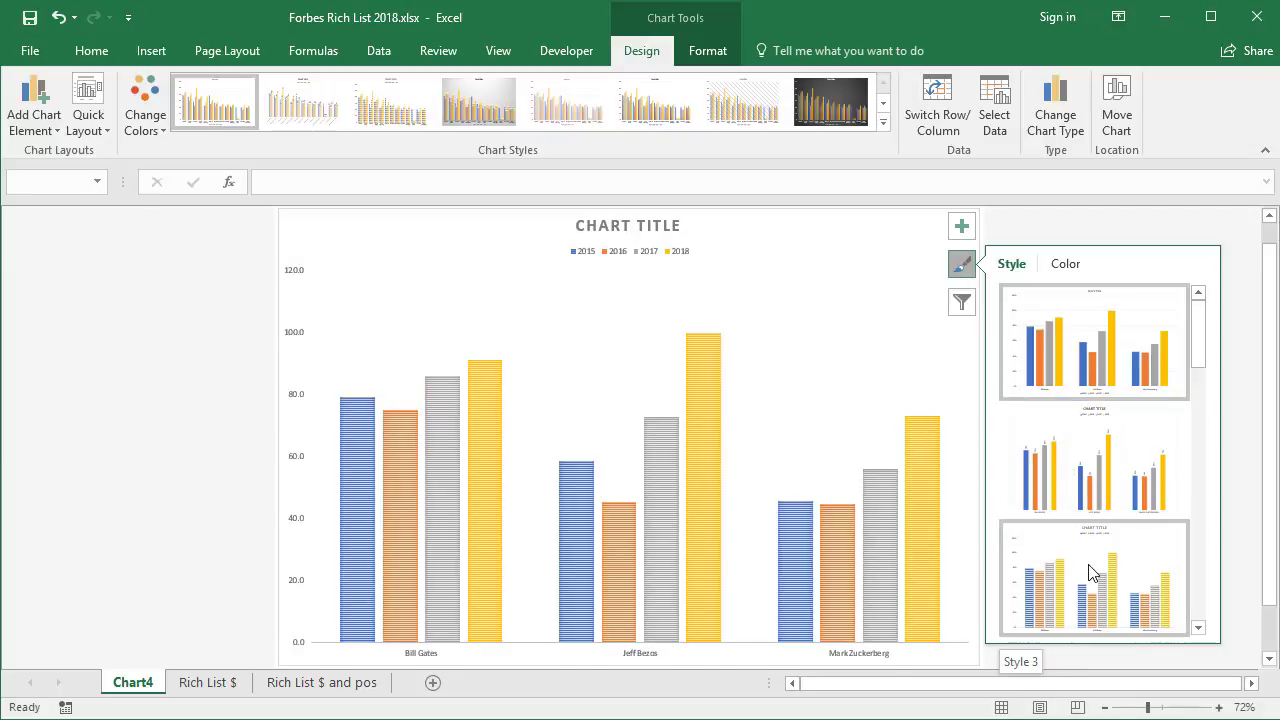
pyautogui.click(1117, 578)
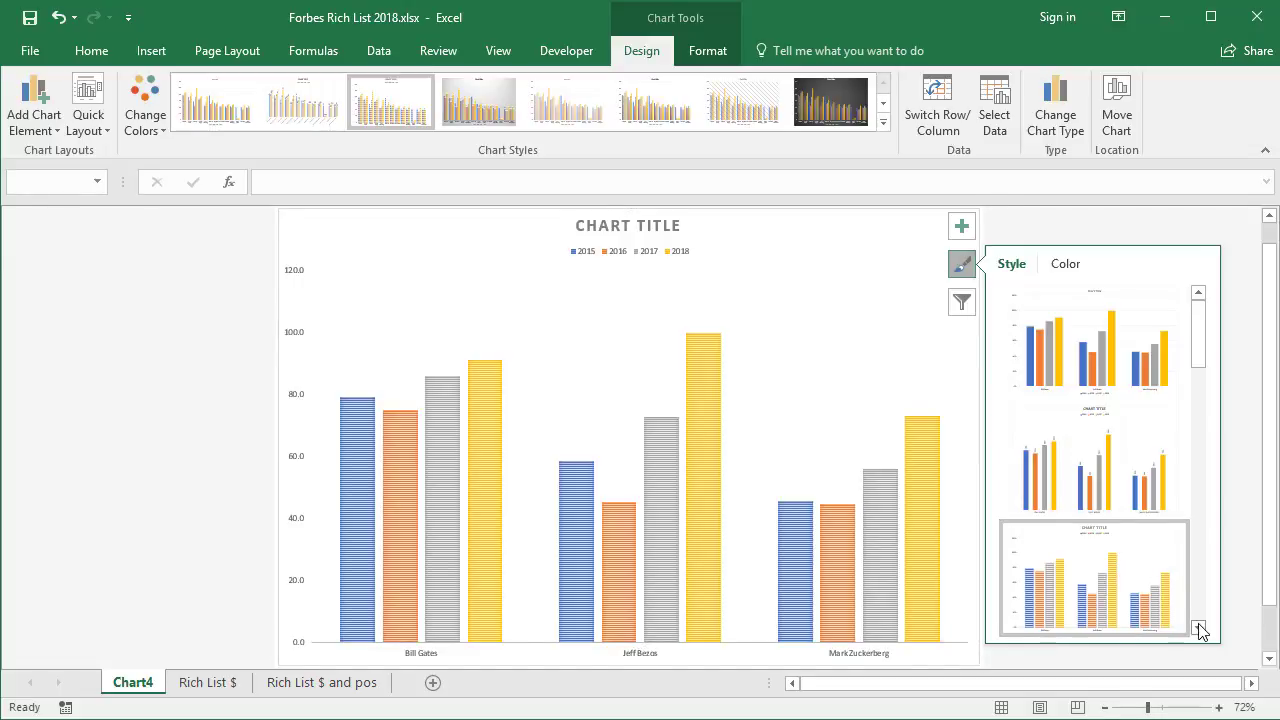
pyautogui.click(742, 100)
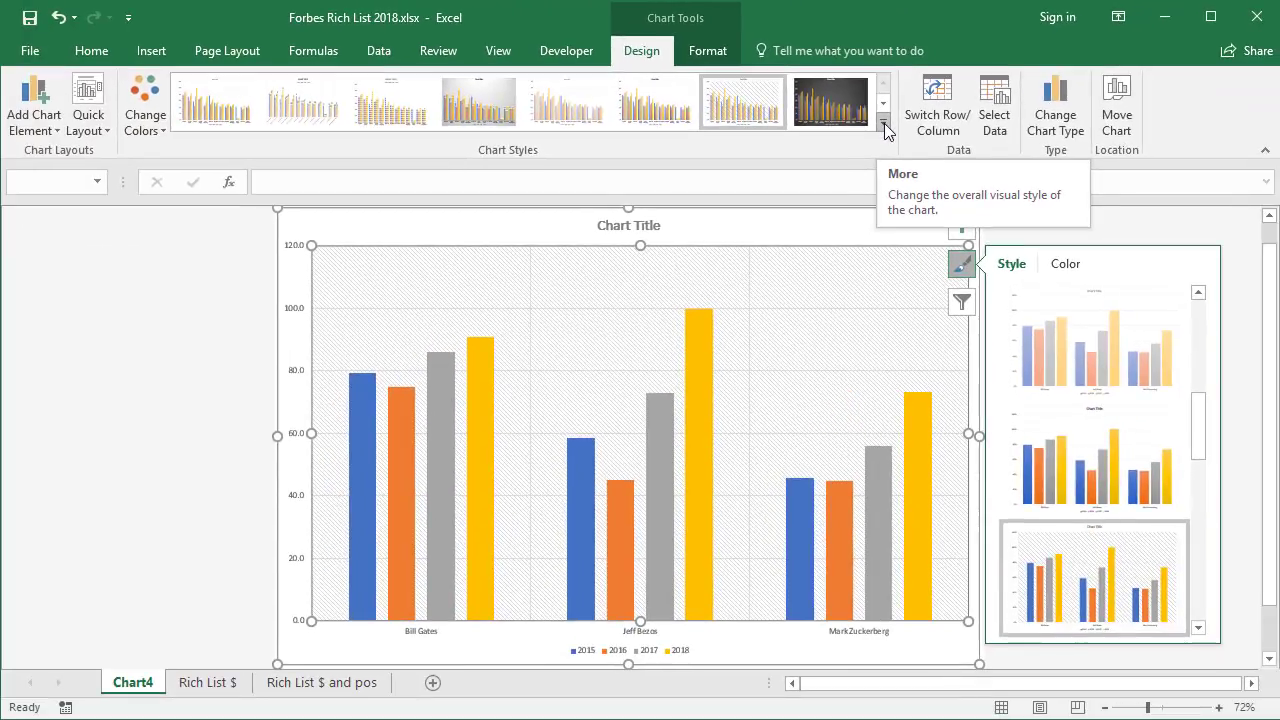
pyautogui.click(884, 122)
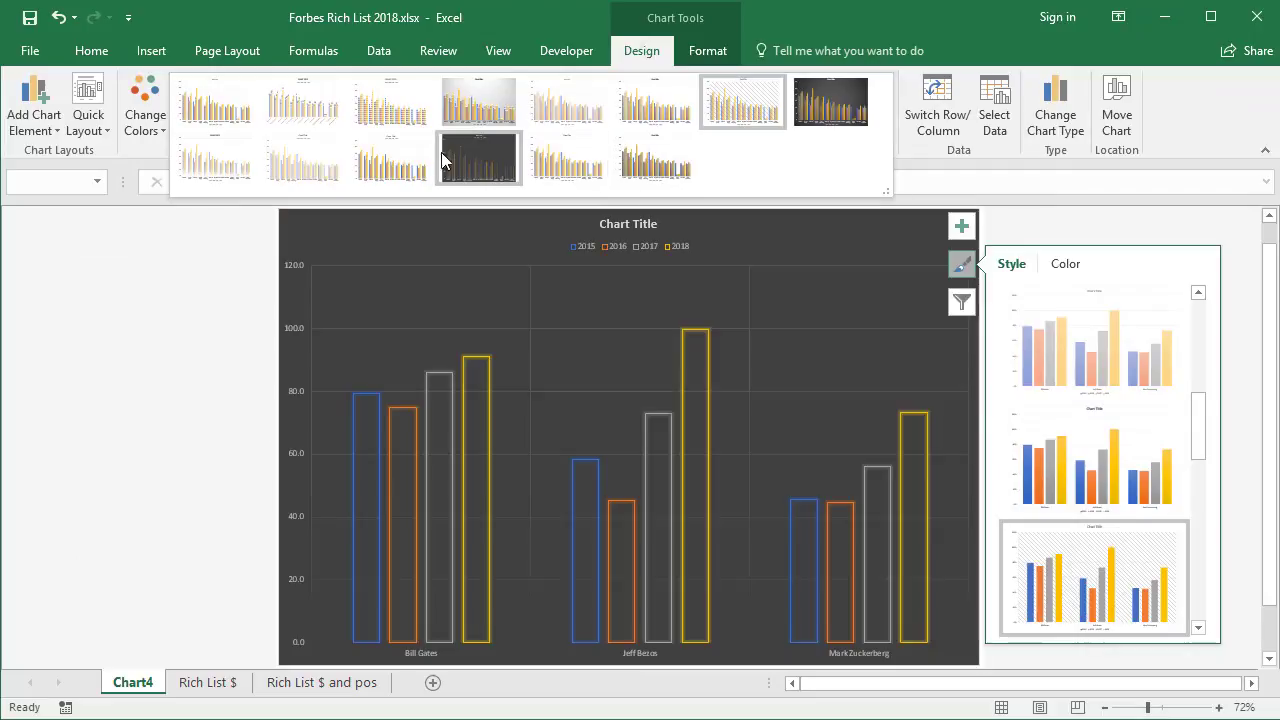
pyautogui.click(966, 268)
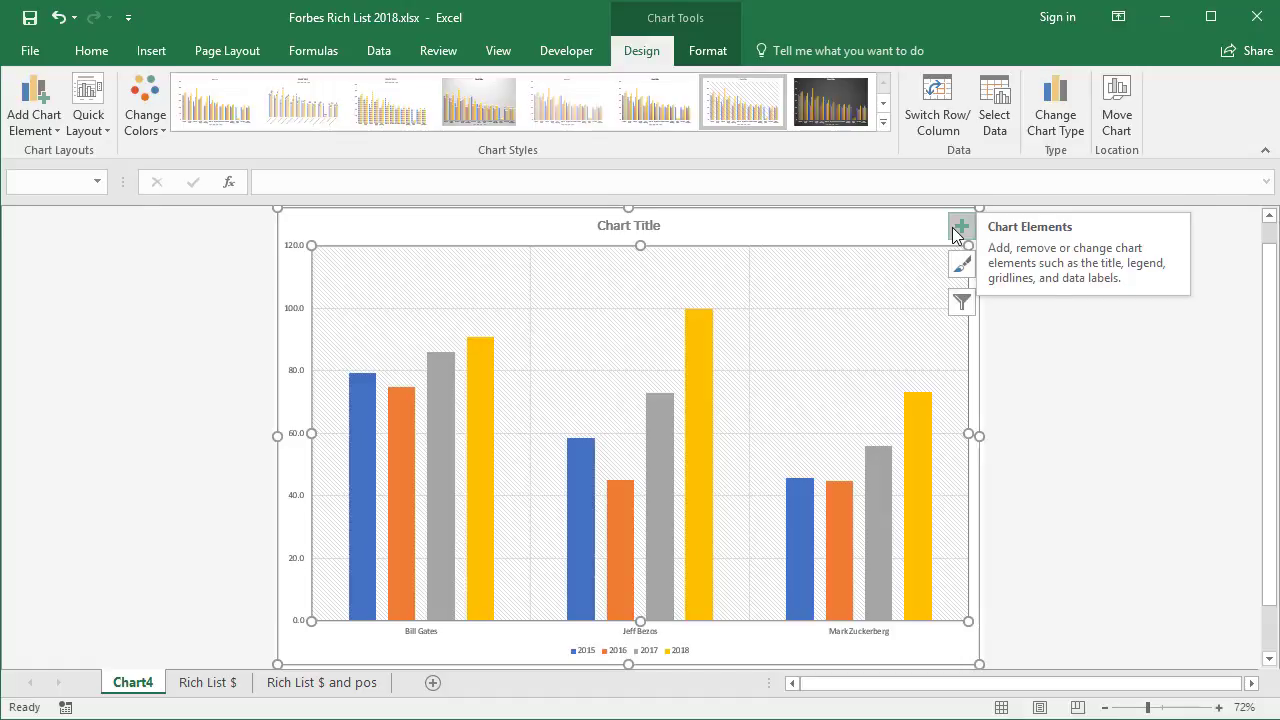
# Step: Browse the Chart Elements checklist and the Axes and Axis Titles options without changing the chart
pyautogui.click(957, 231)
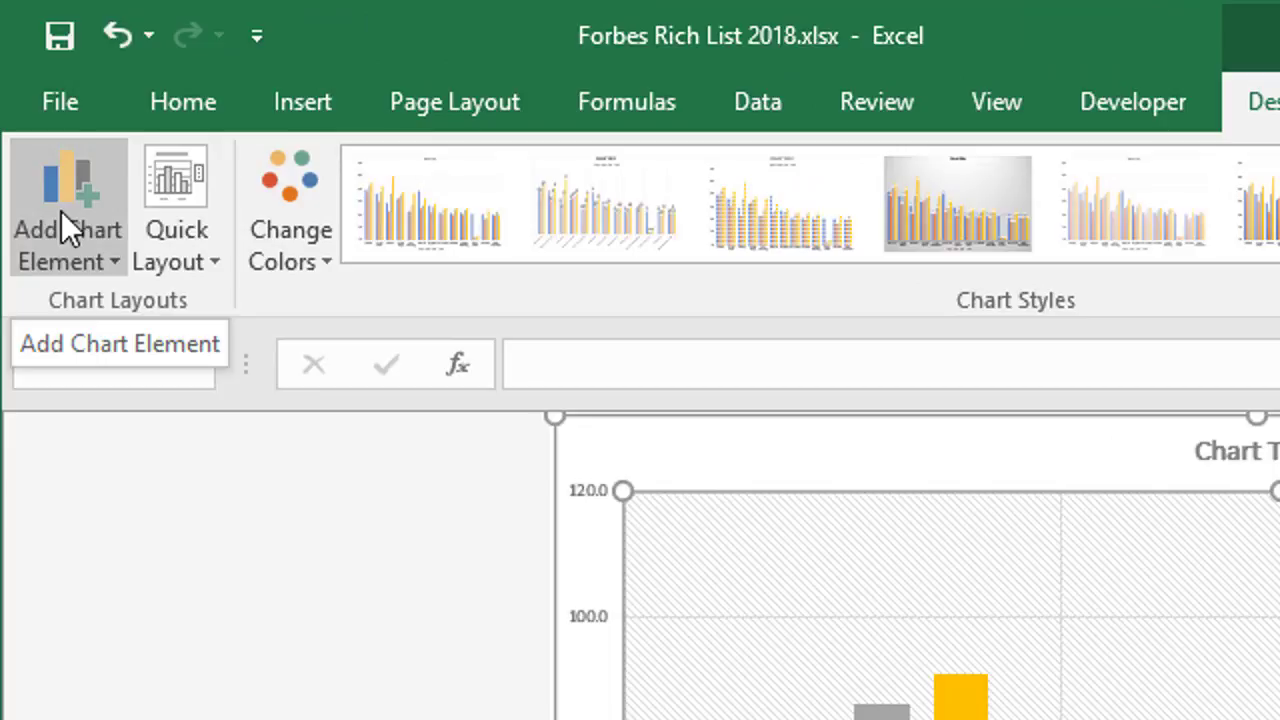
pyautogui.click(30, 107)
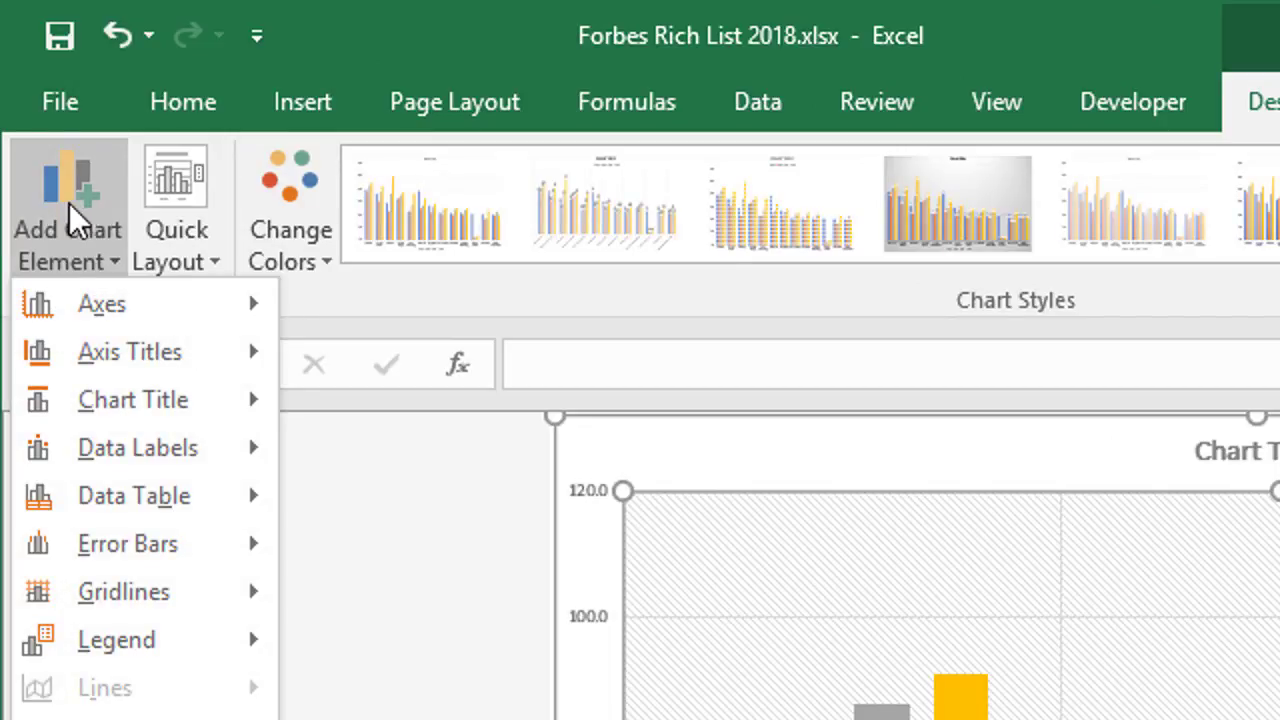
pyautogui.moveTo(115, 311)
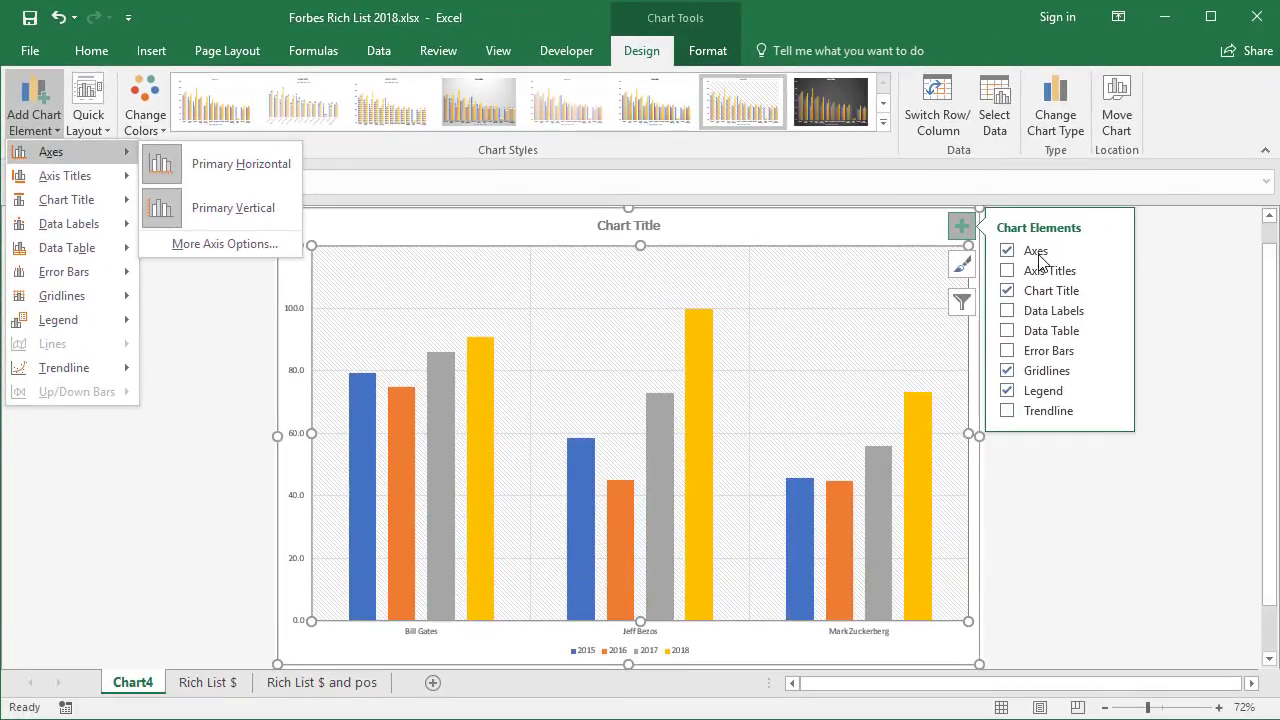
pyautogui.click(958, 230)
pyautogui.click(962, 234)
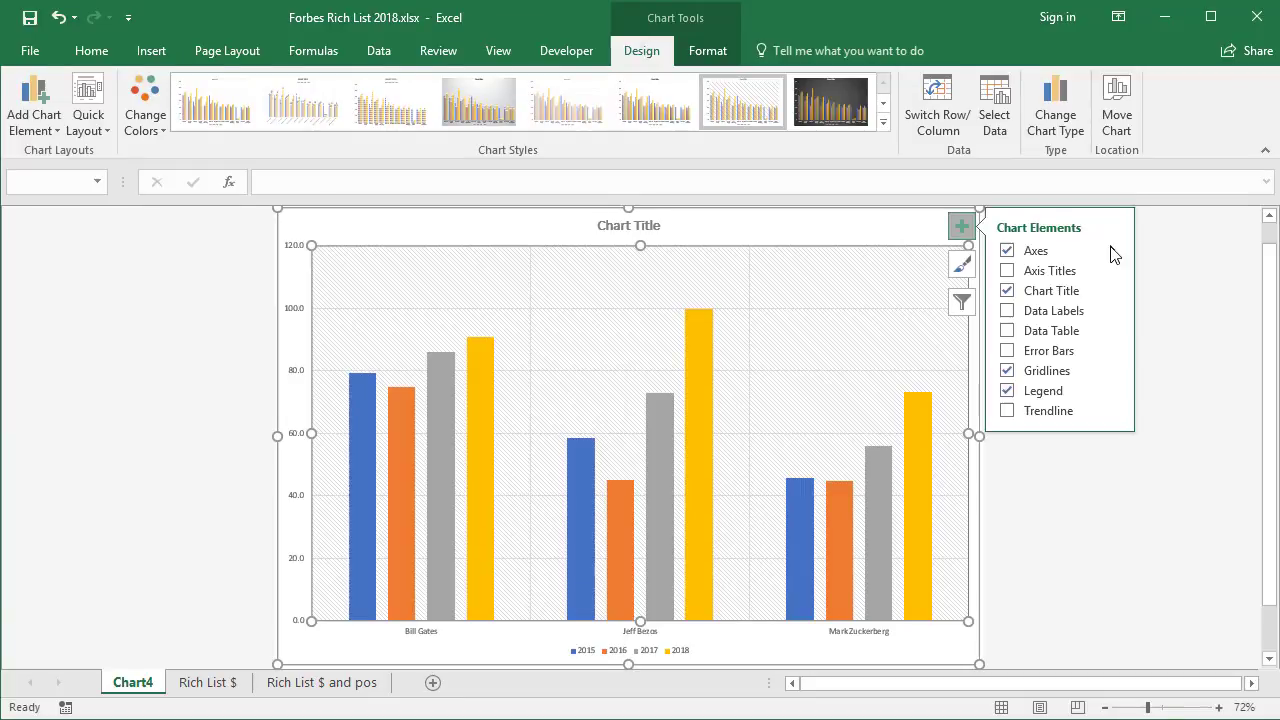
pyautogui.click(1112, 251)
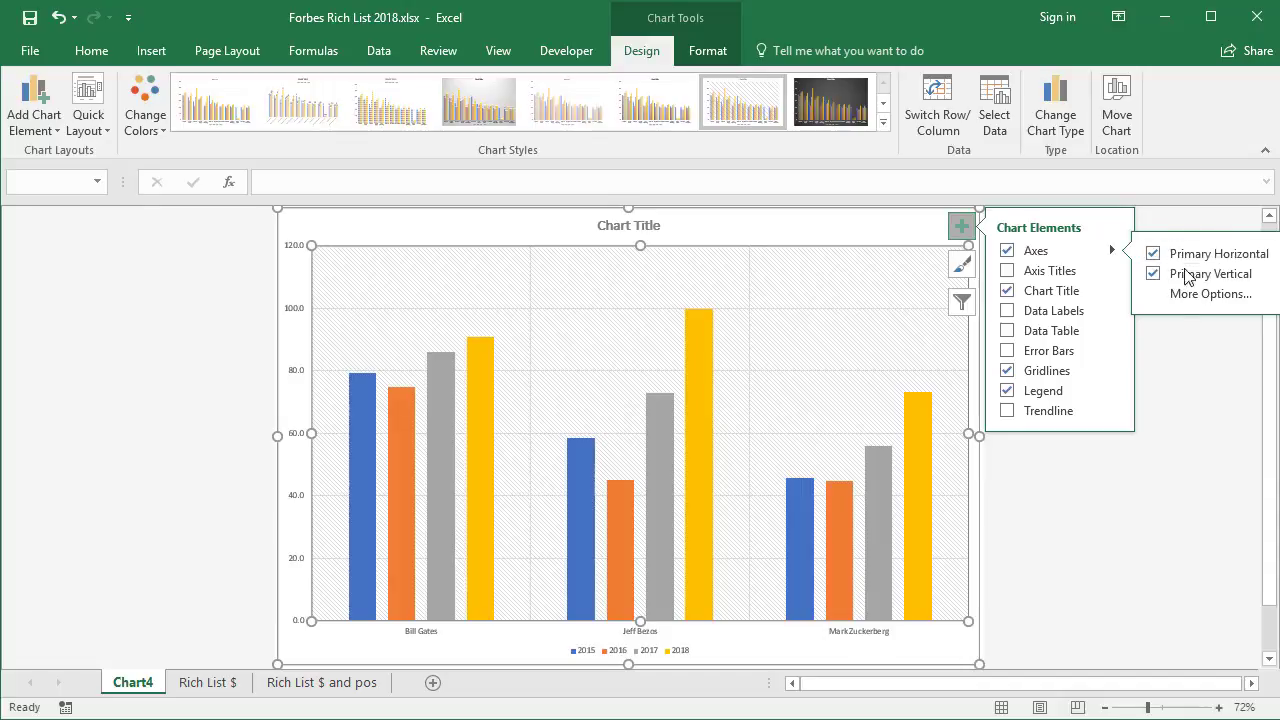
pyautogui.click(40, 120)
pyautogui.moveTo(45, 157)
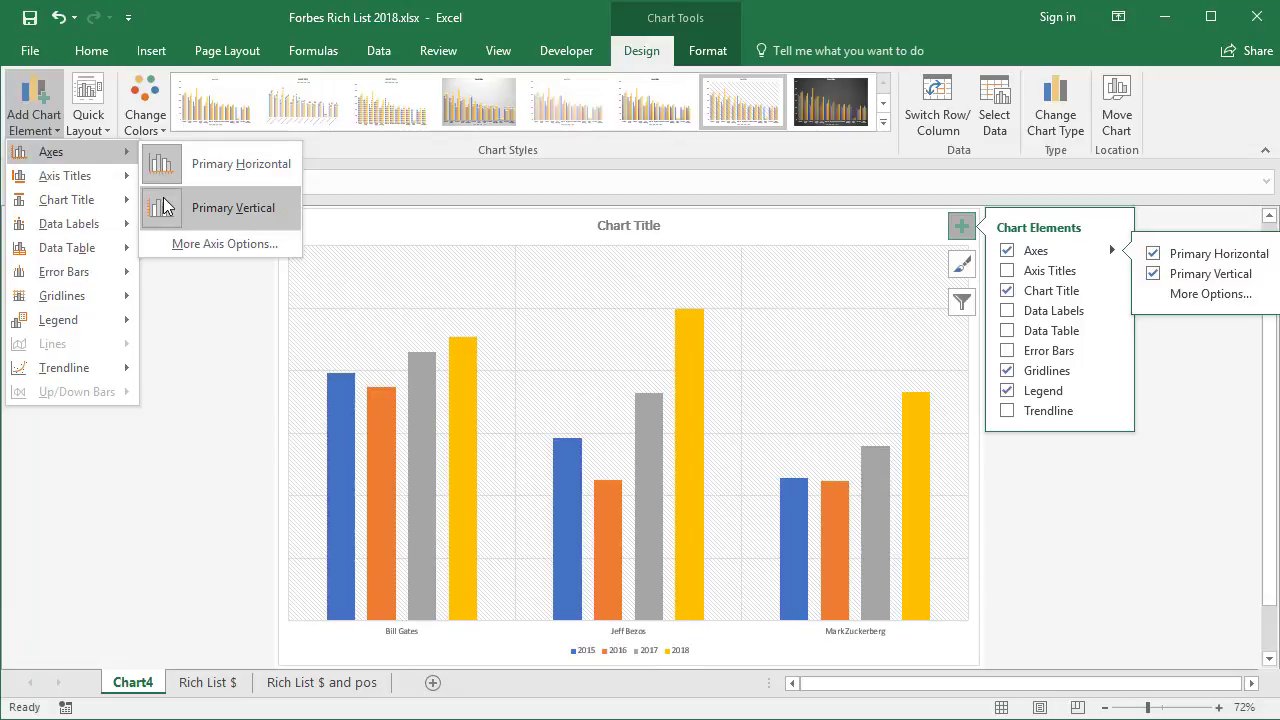
pyautogui.moveTo(72, 180)
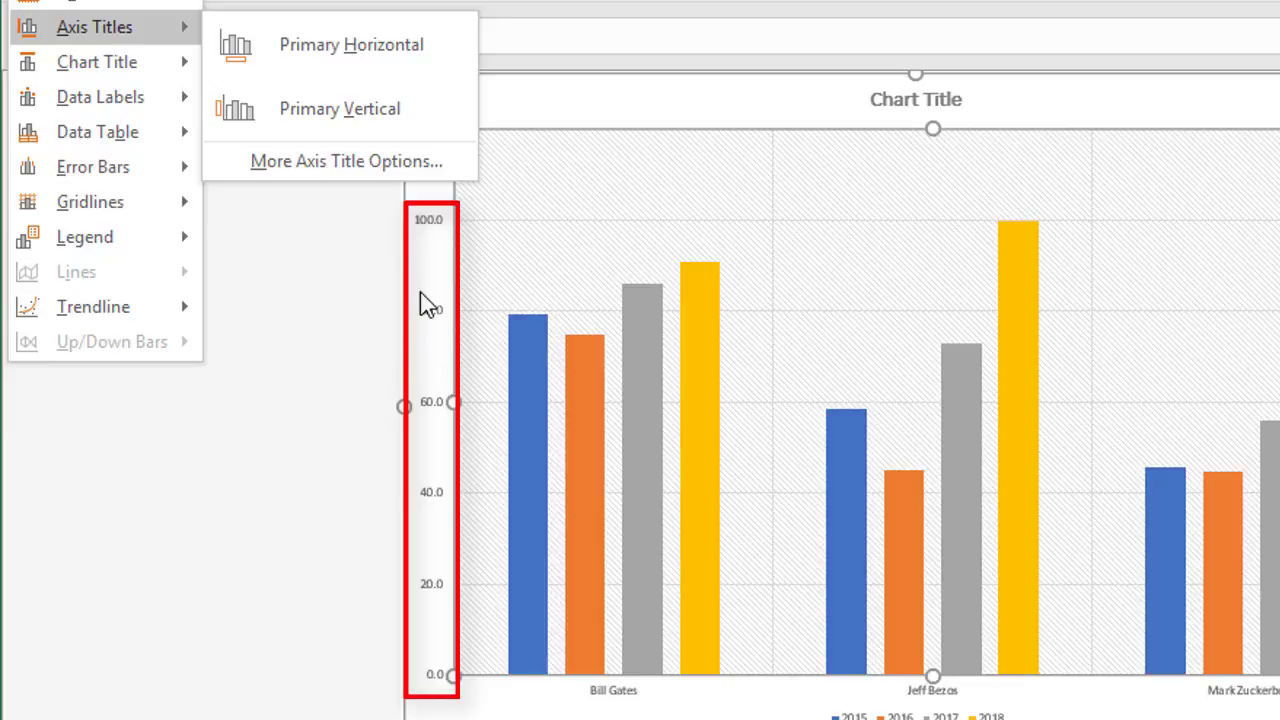
# Step: Title the primary vertical axis 'Net worth (billions USD)'
pyautogui.click(385, 110)
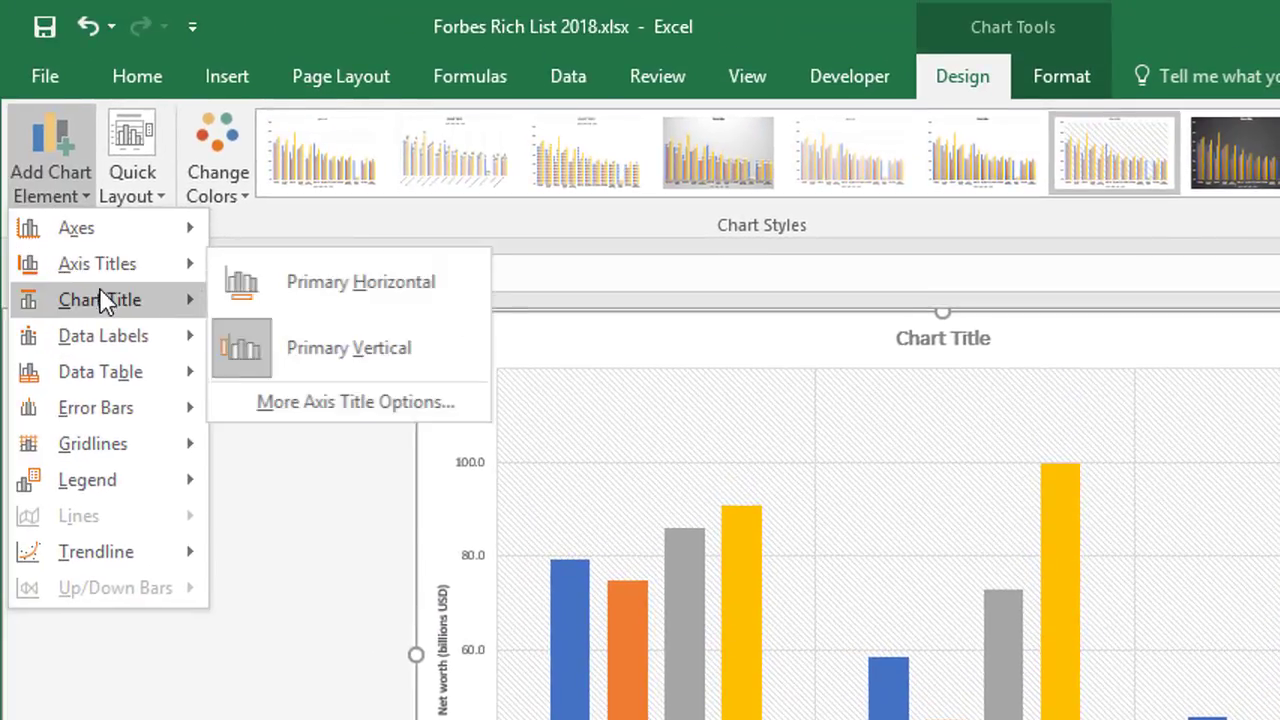
# Step: Add a chart title above the plot reading 'Forbes World Rich List'
pyautogui.moveTo(98, 299)
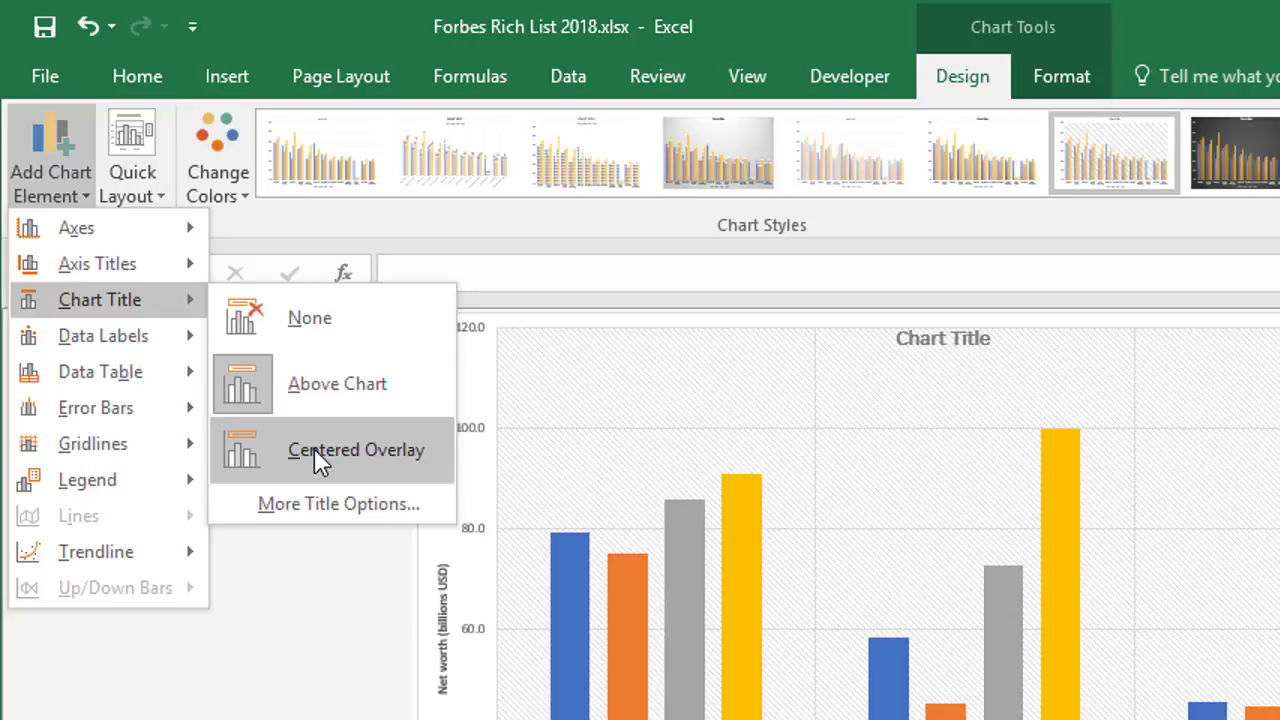
pyautogui.click(340, 398)
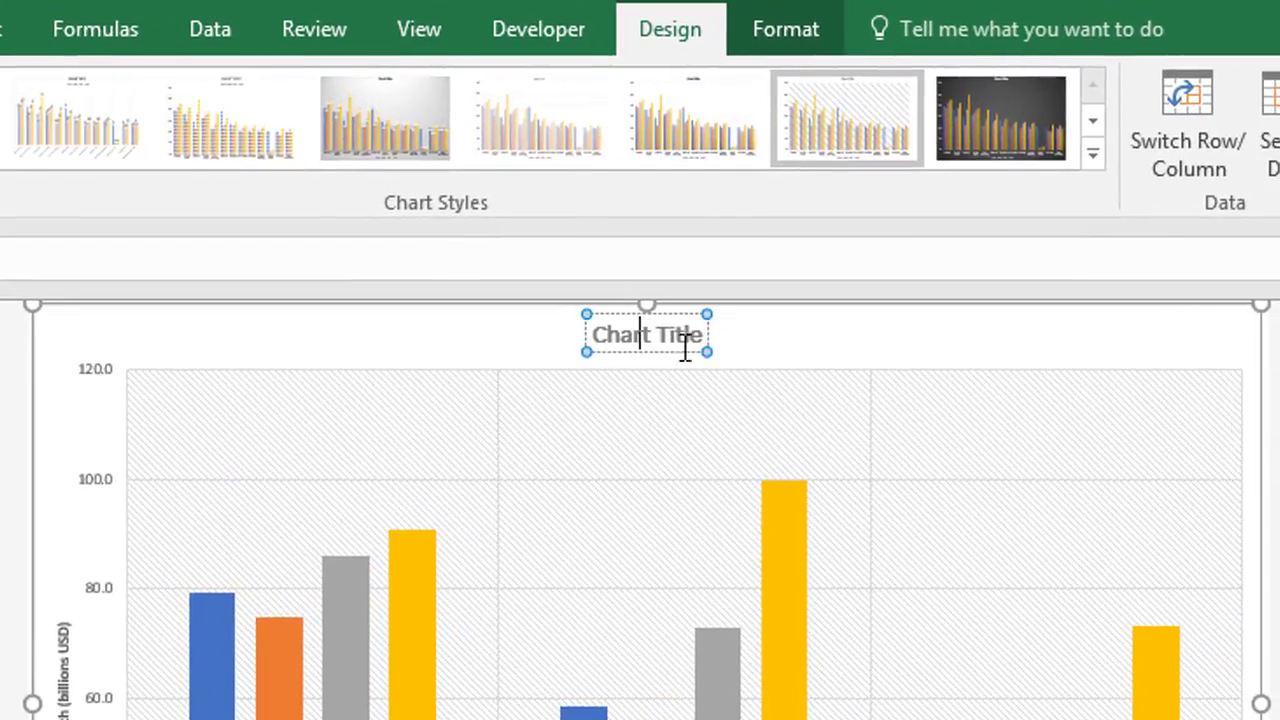
pyautogui.press('Right')
pyautogui.press('Right')
pyautogui.press('Right')
pyautogui.press('Right')
pyautogui.press('Right')
pyautogui.press('Right')
pyautogui.press('Right')
pyautogui.press('BackSpace')
pyautogui.press('BackSpace')
pyautogui.press('BackSpace')
pyautogui.press('BackSpace')
pyautogui.press('BackSpace')
pyautogui.press('BackSpace')
pyautogui.press('BackSpace')
pyautogui.press('BackSpace')
pyautogui.press('BackSpace')
pyautogui.press('BackSpace')
pyautogui.press('BackSpace')
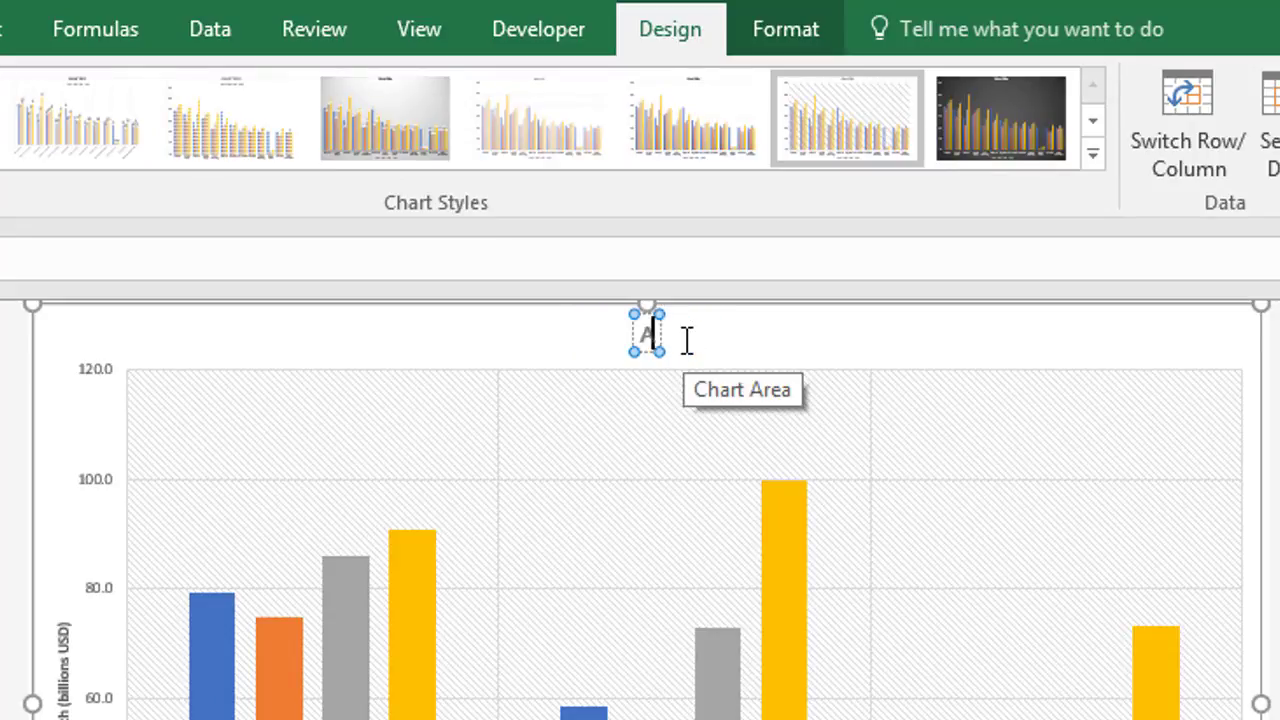
pyautogui.write('Forbes World Rich List')
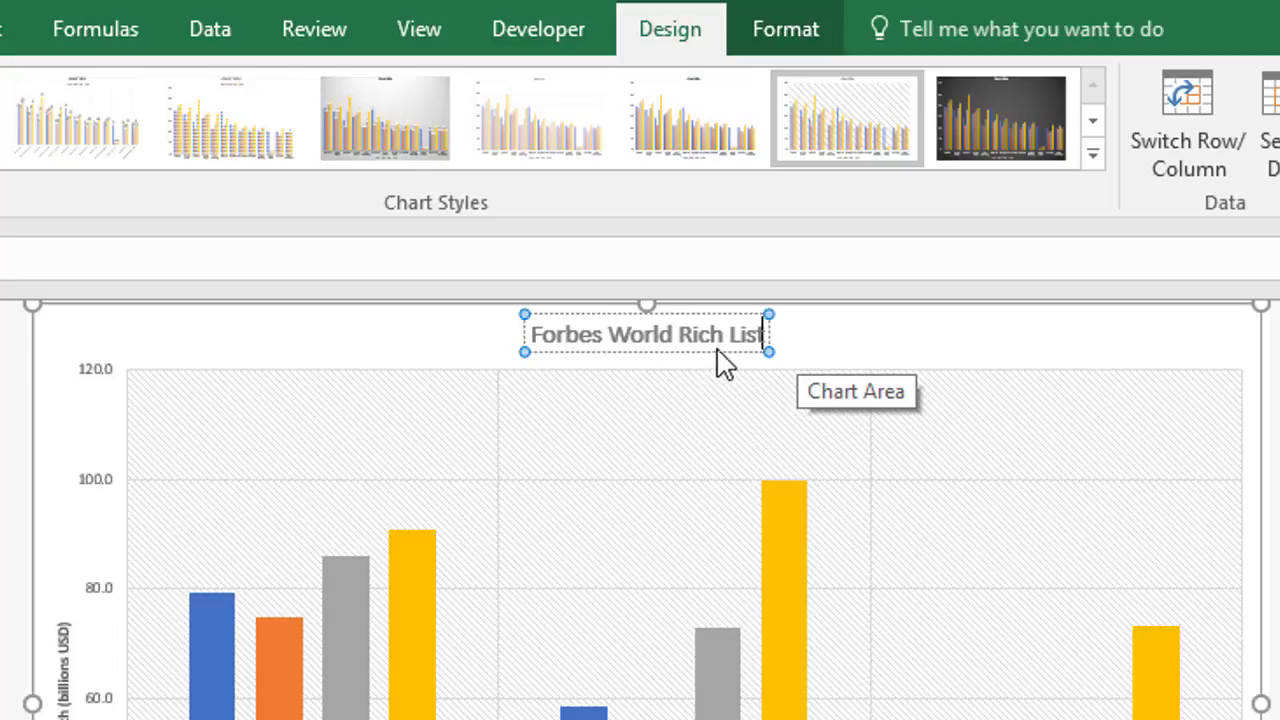
# Step: Format the chart title as 24-point blue text
pyautogui.hotkey('ctrl', 'a')
pyautogui.click(0, 28)
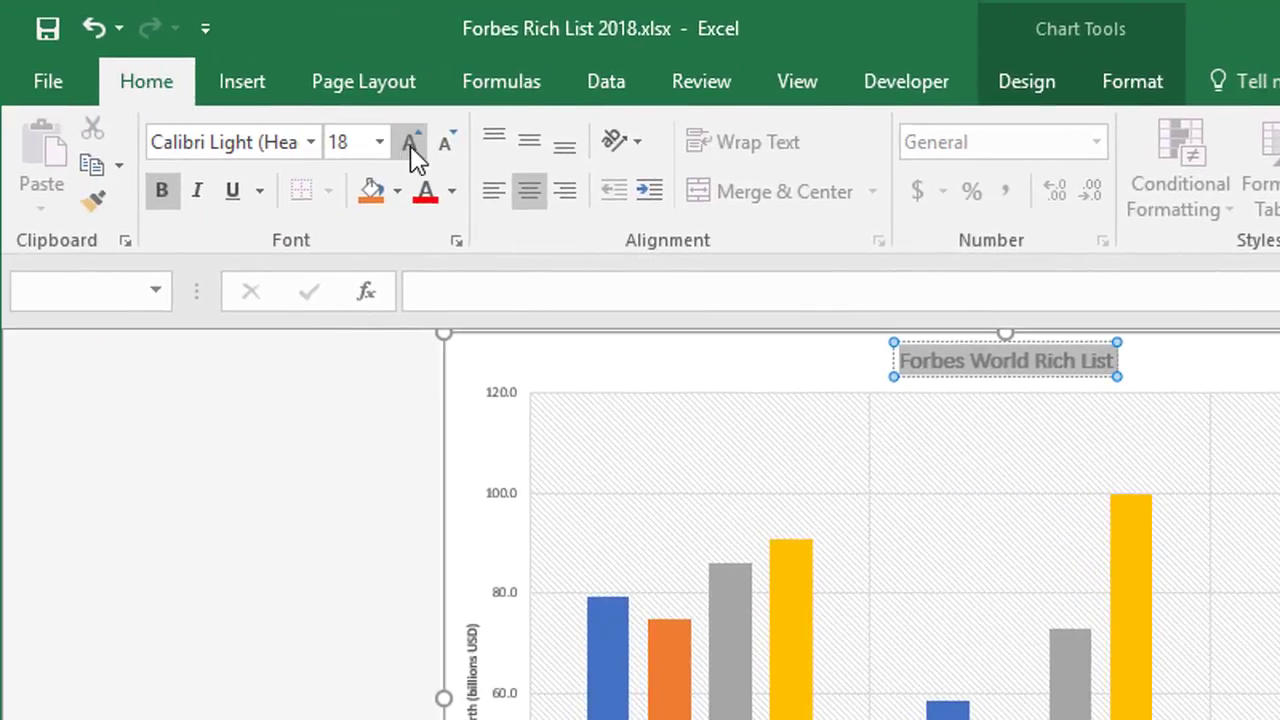
pyautogui.click(410, 145)
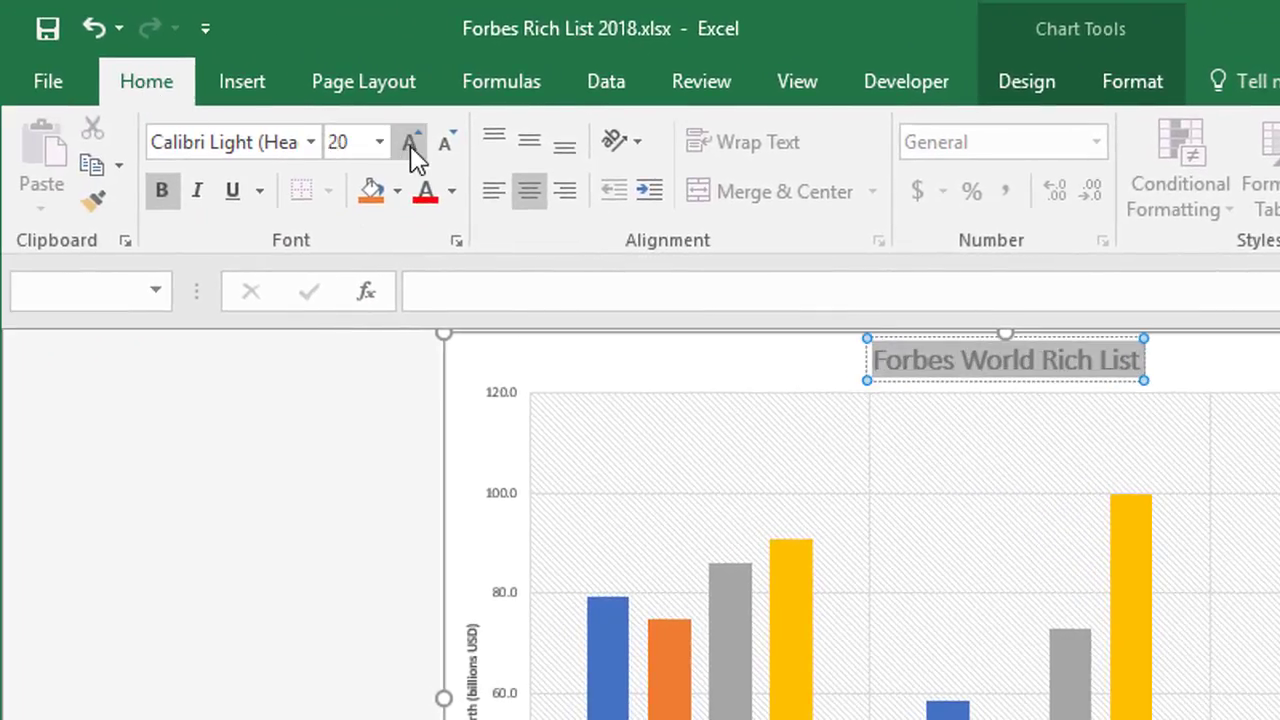
pyautogui.click(410, 145)
pyautogui.click(455, 196)
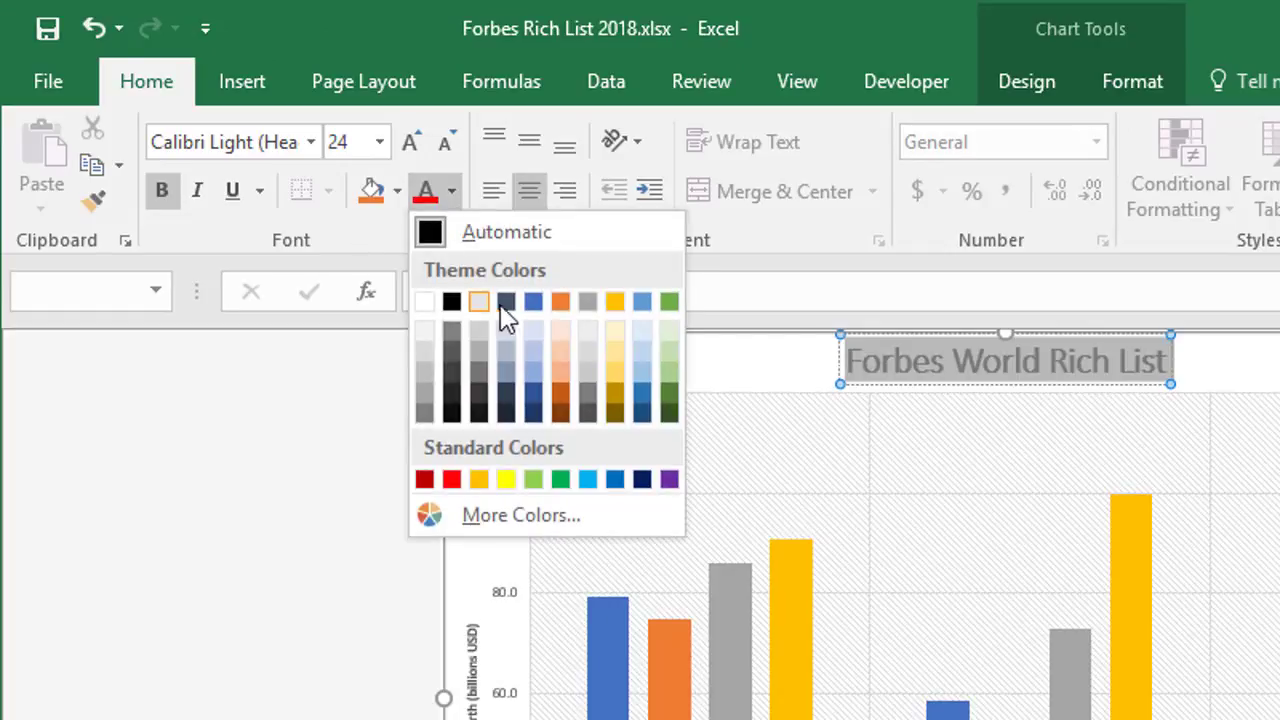
pyautogui.click(532, 306)
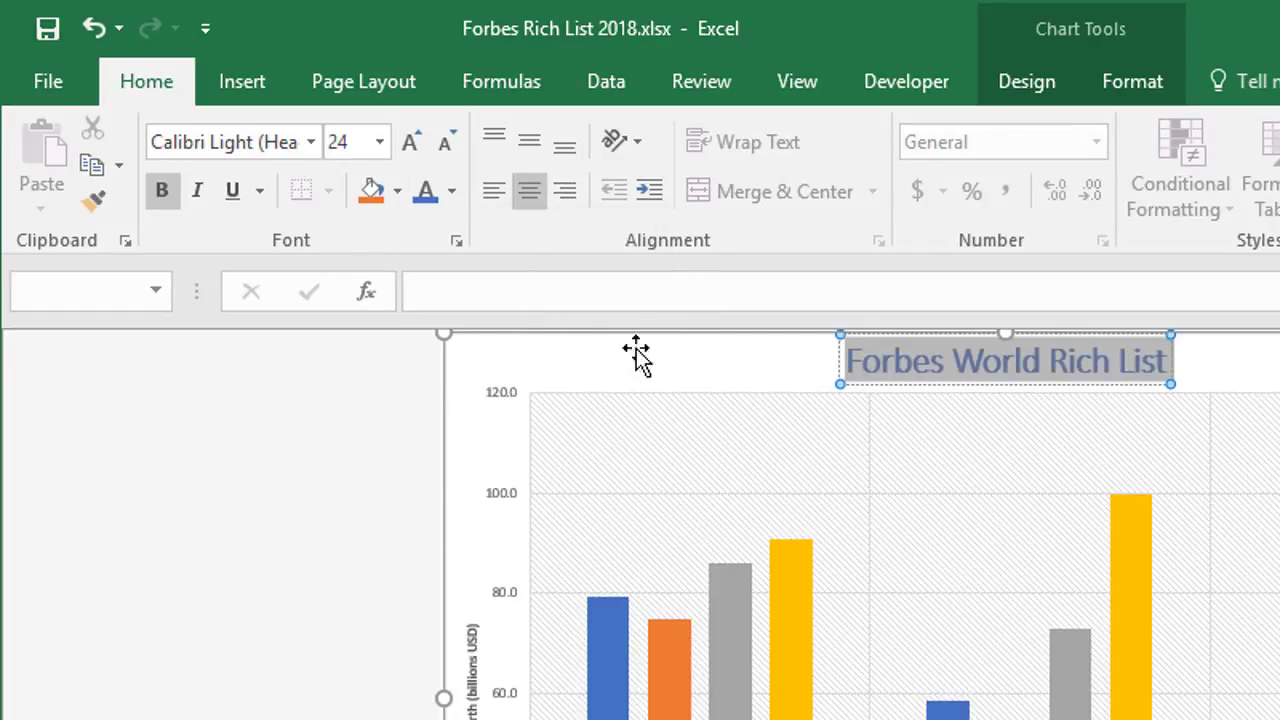
pyautogui.click(1154, 343)
# Step: Add Outside End data labels so each bar shows its value, such as 99.8 and 91.0
pyautogui.click(1030, 80)
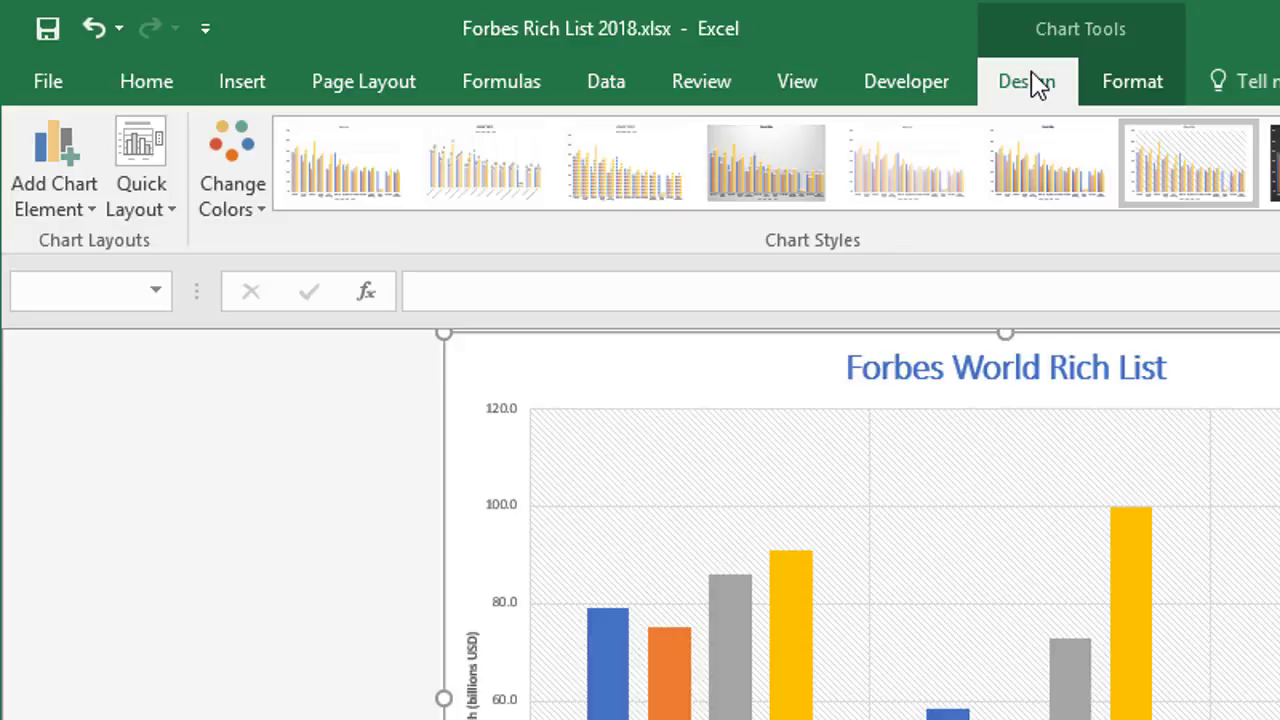
pyautogui.click(33, 167)
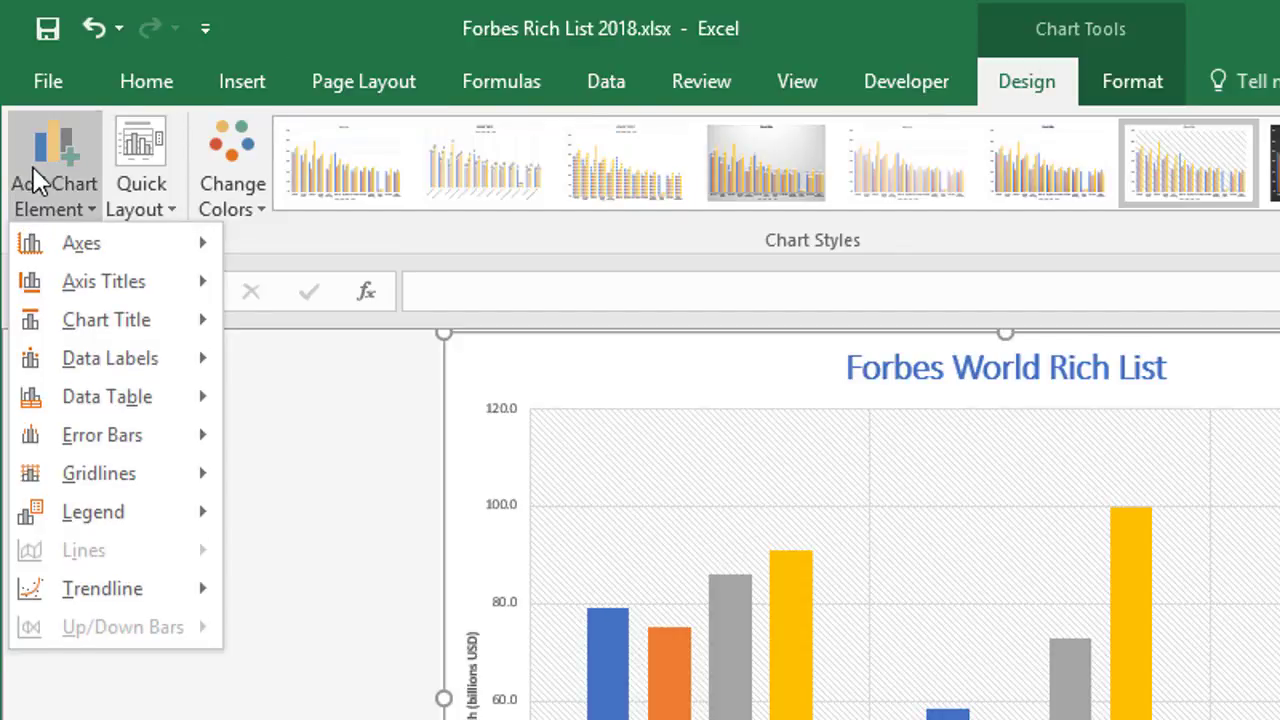
pyautogui.moveTo(106, 360)
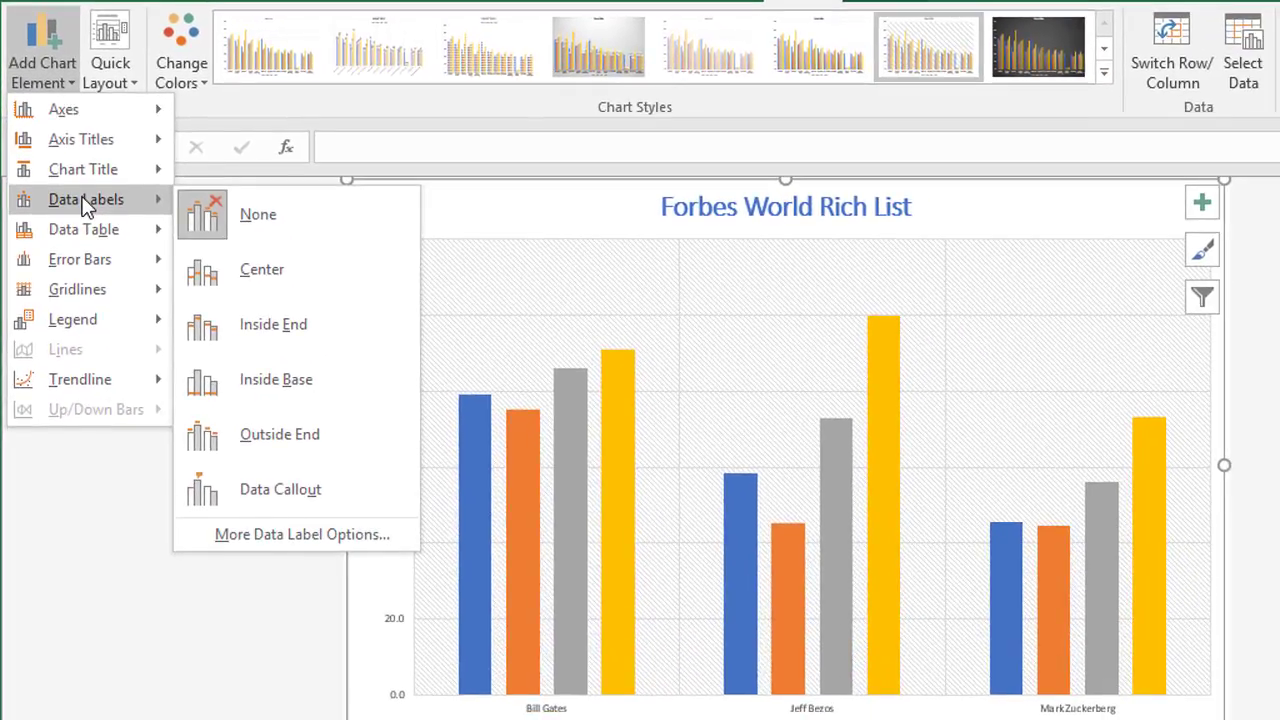
pyautogui.moveTo(91, 233)
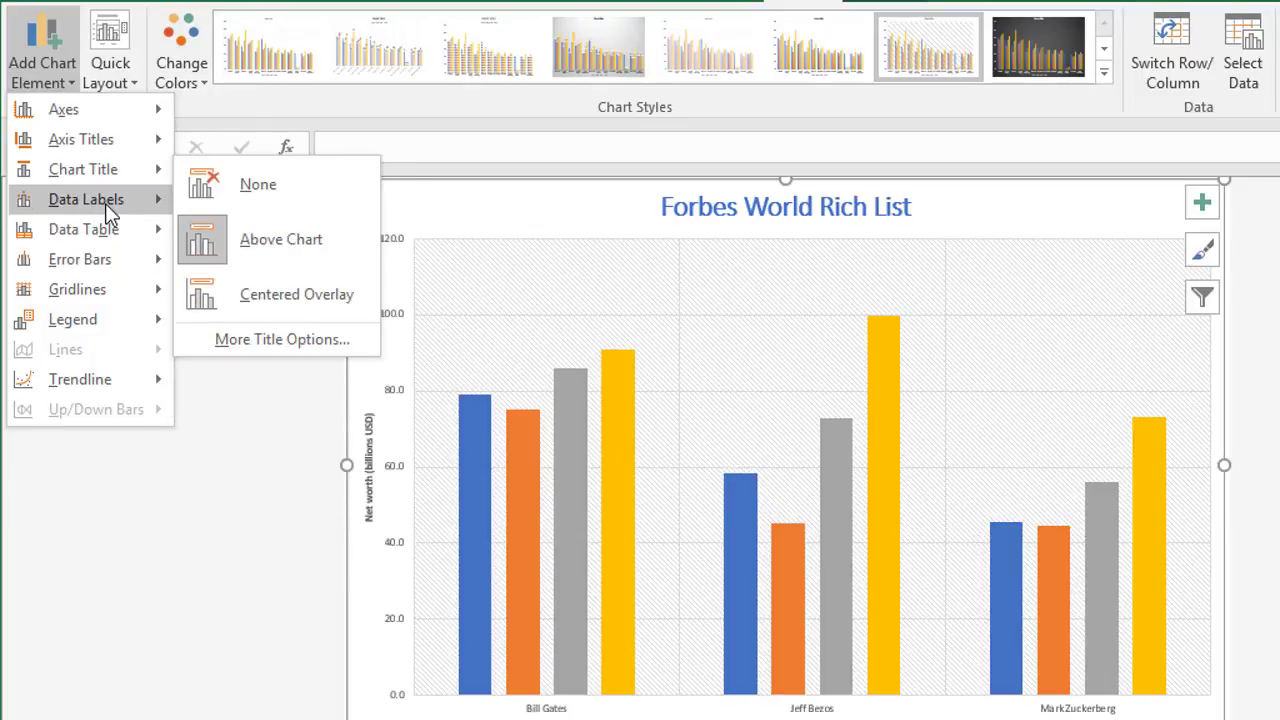
pyautogui.moveTo(105, 201)
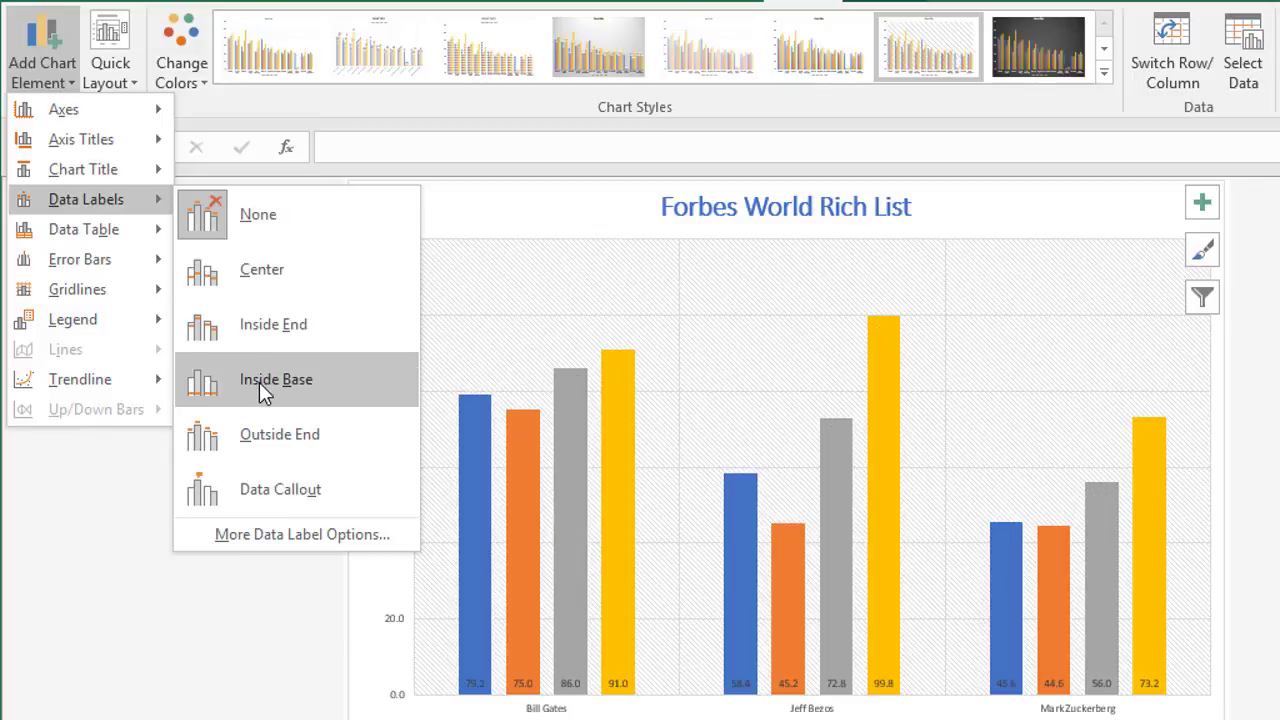
pyautogui.click(286, 440)
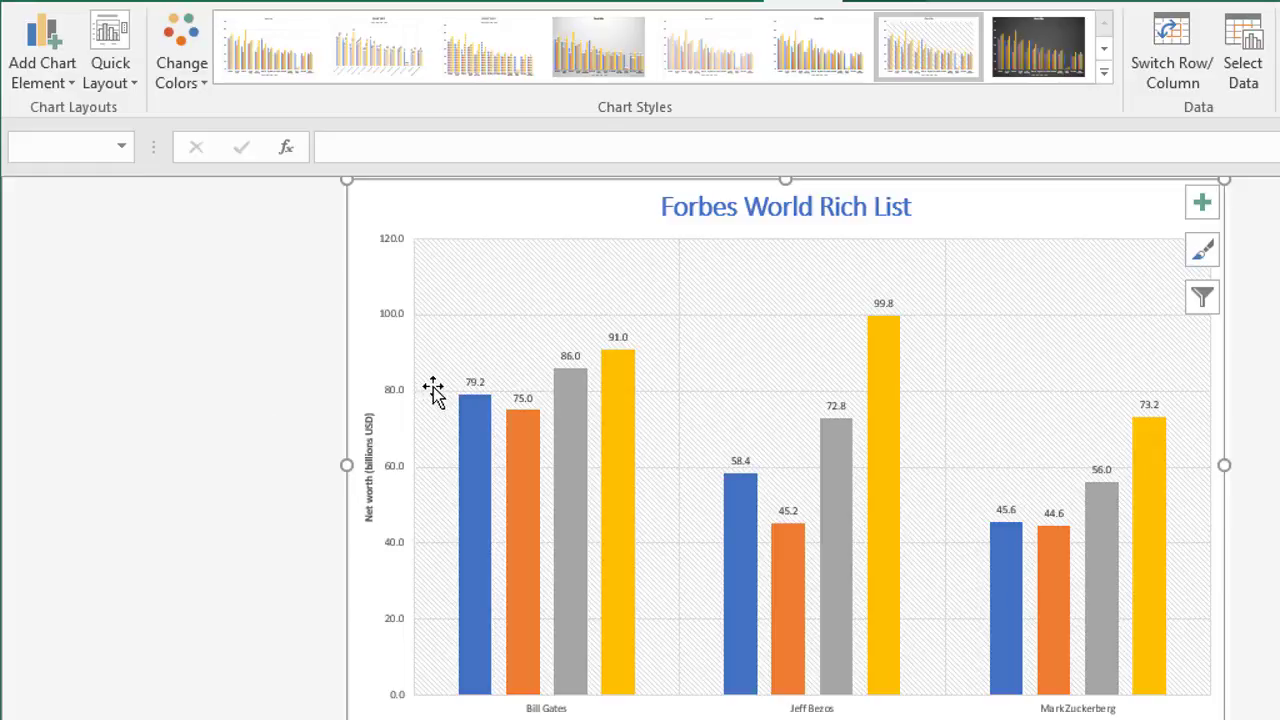
# Step: Add a data table without legend keys beneath the chart's plot
pyautogui.click(31, 58)
pyautogui.moveTo(73, 232)
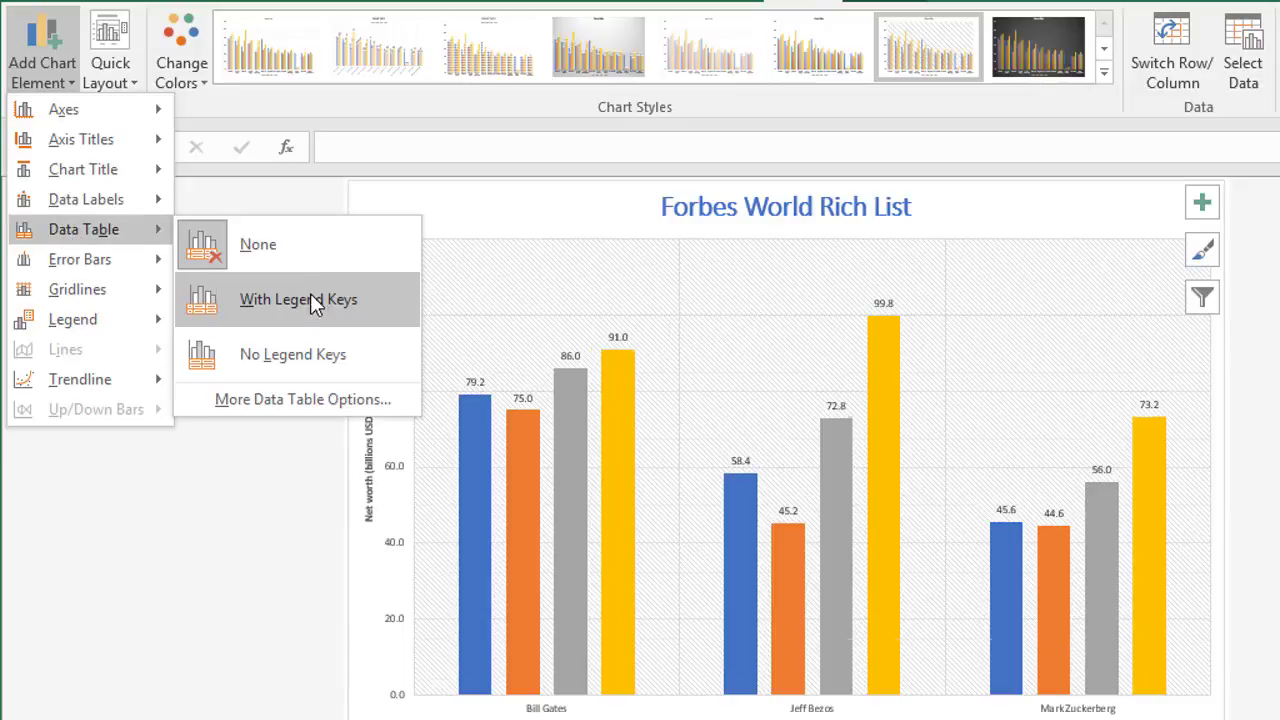
pyautogui.click(302, 352)
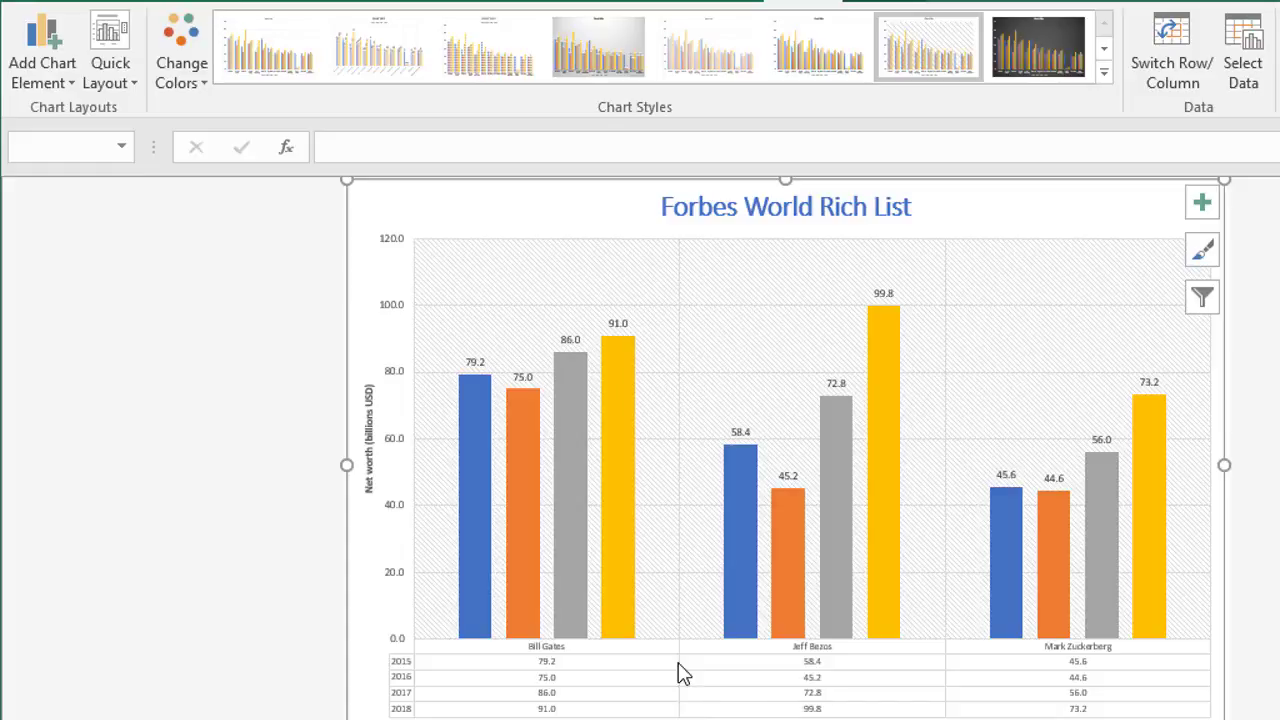
# Step: Preview the Legend None option, then close the menu, keeping the 2015–2018 legend at the bottom
pyautogui.click(45, 68)
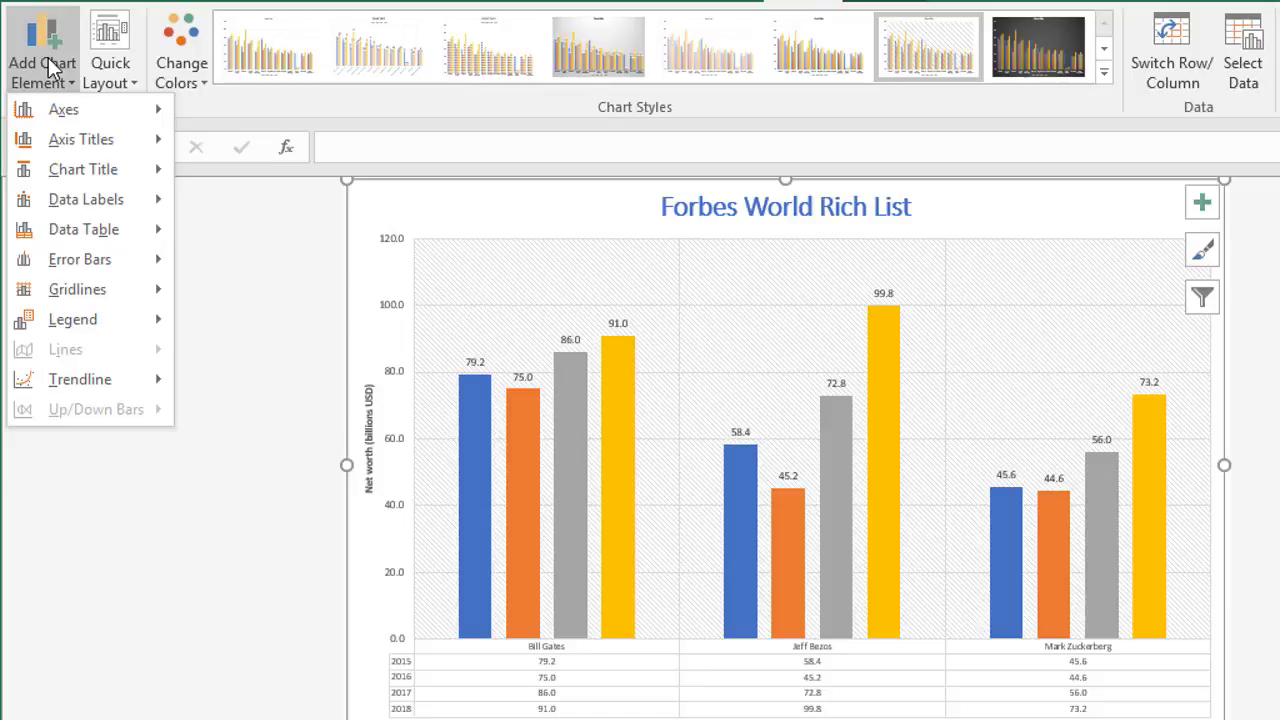
pyautogui.moveTo(100, 332)
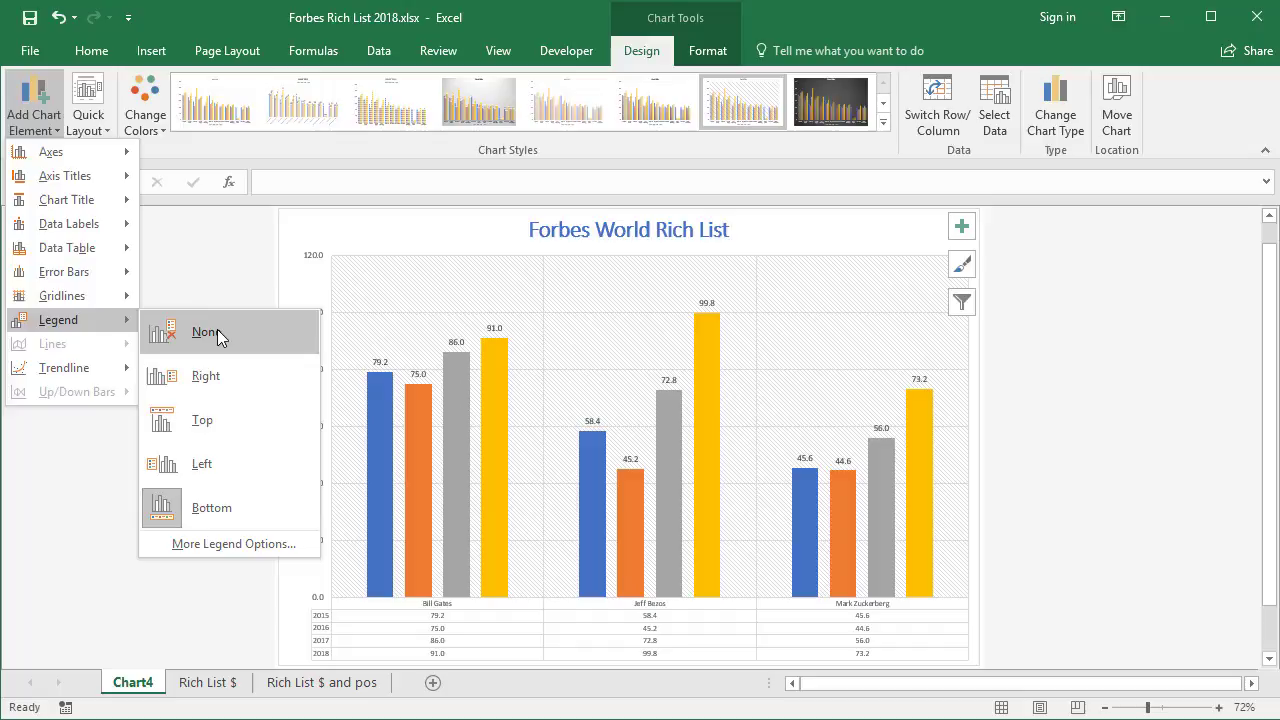
pyautogui.click(30, 112)
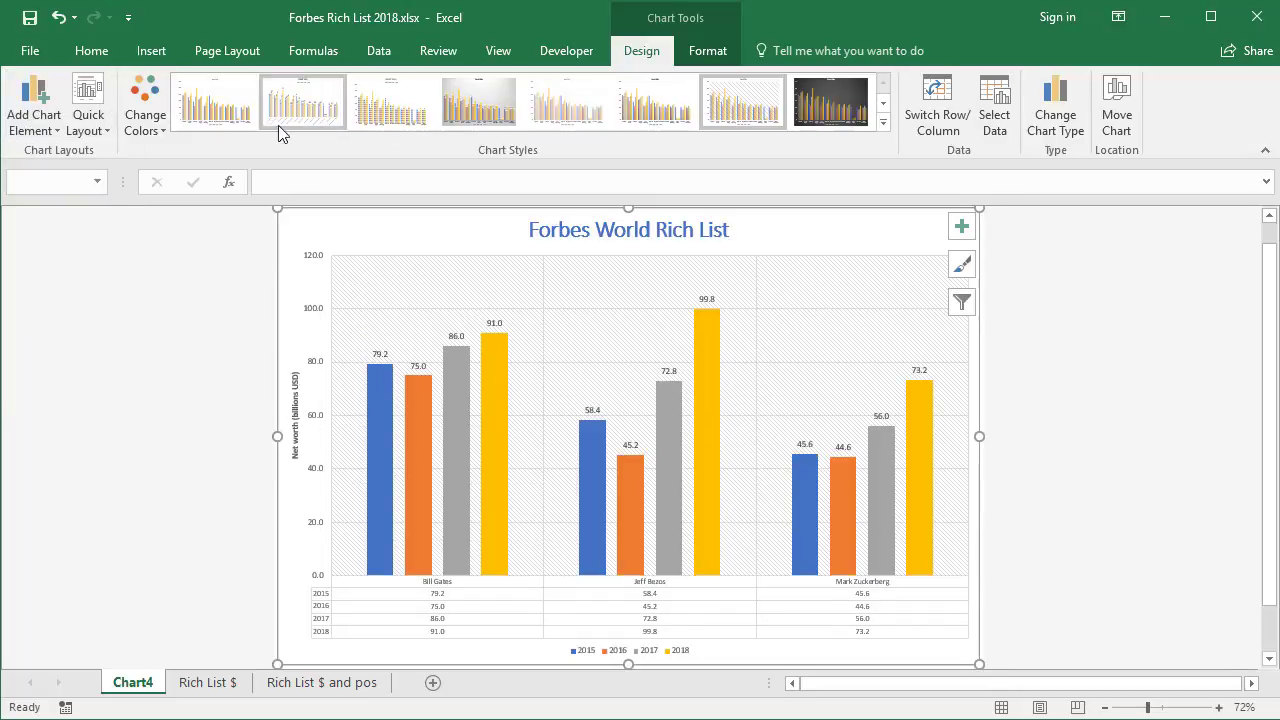
# Step: Bring up the Quick Layout gallery of preset layouts for the Forbes World Rich List chart
pyautogui.click(88, 110)
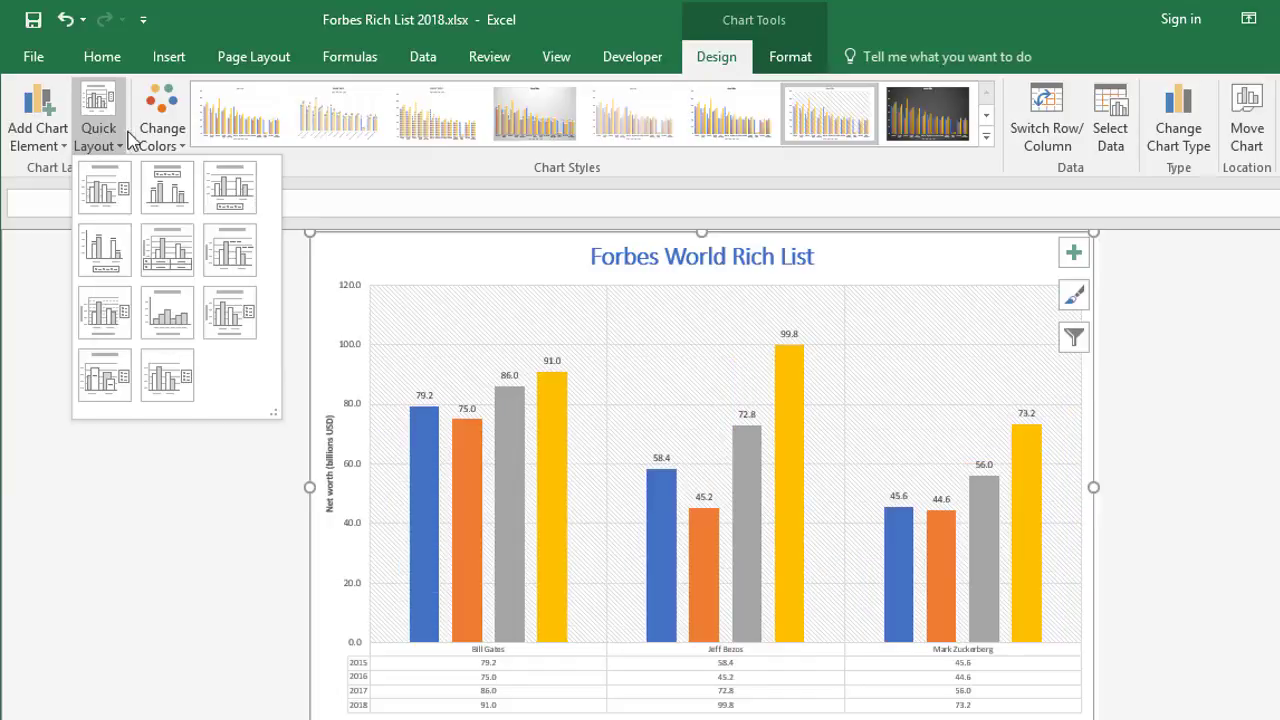
# Step: Try several Change Colors palettes, settling on the green, light blue, yellow and dark-green set
pyautogui.click(166, 138)
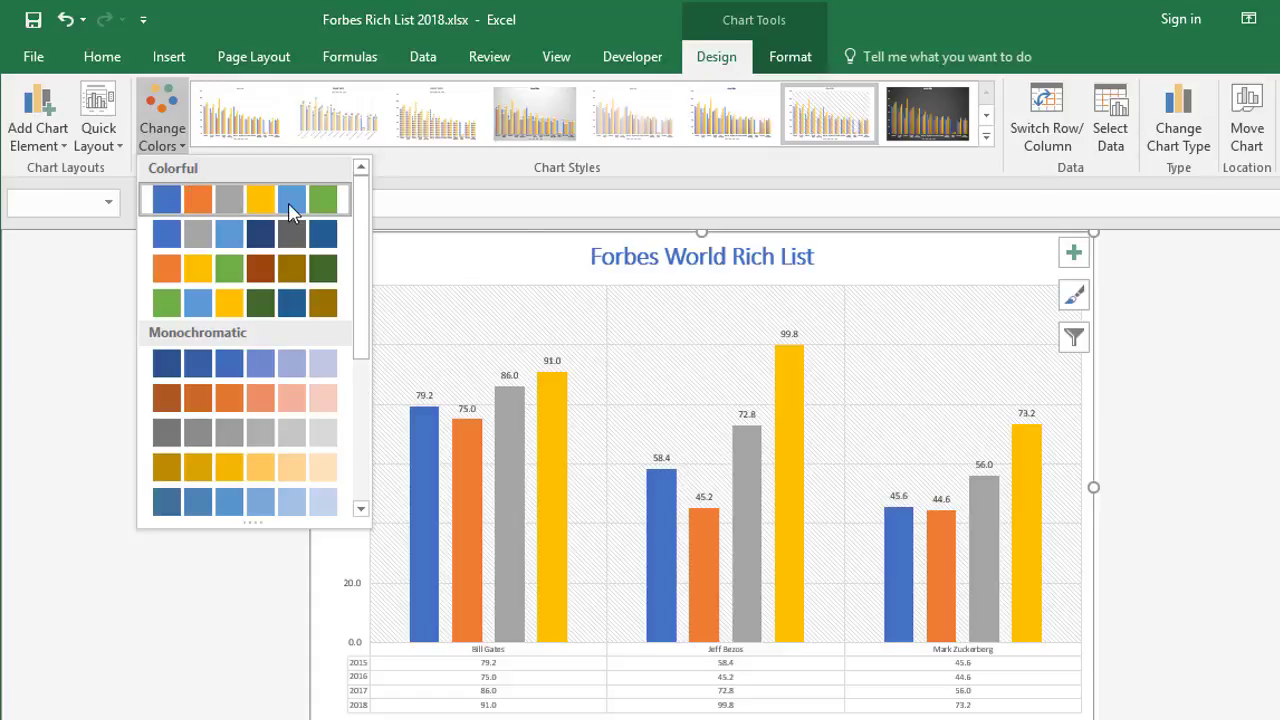
pyautogui.click(290, 233)
pyautogui.click(162, 138)
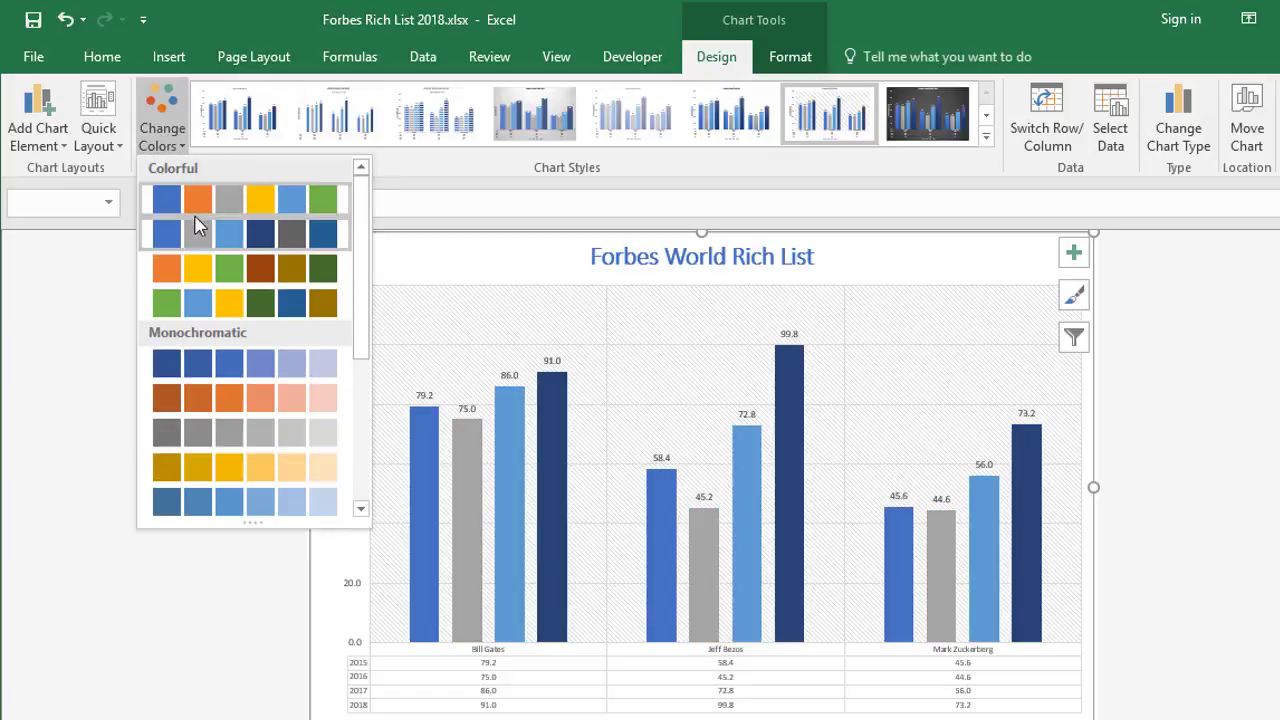
pyautogui.click(194, 268)
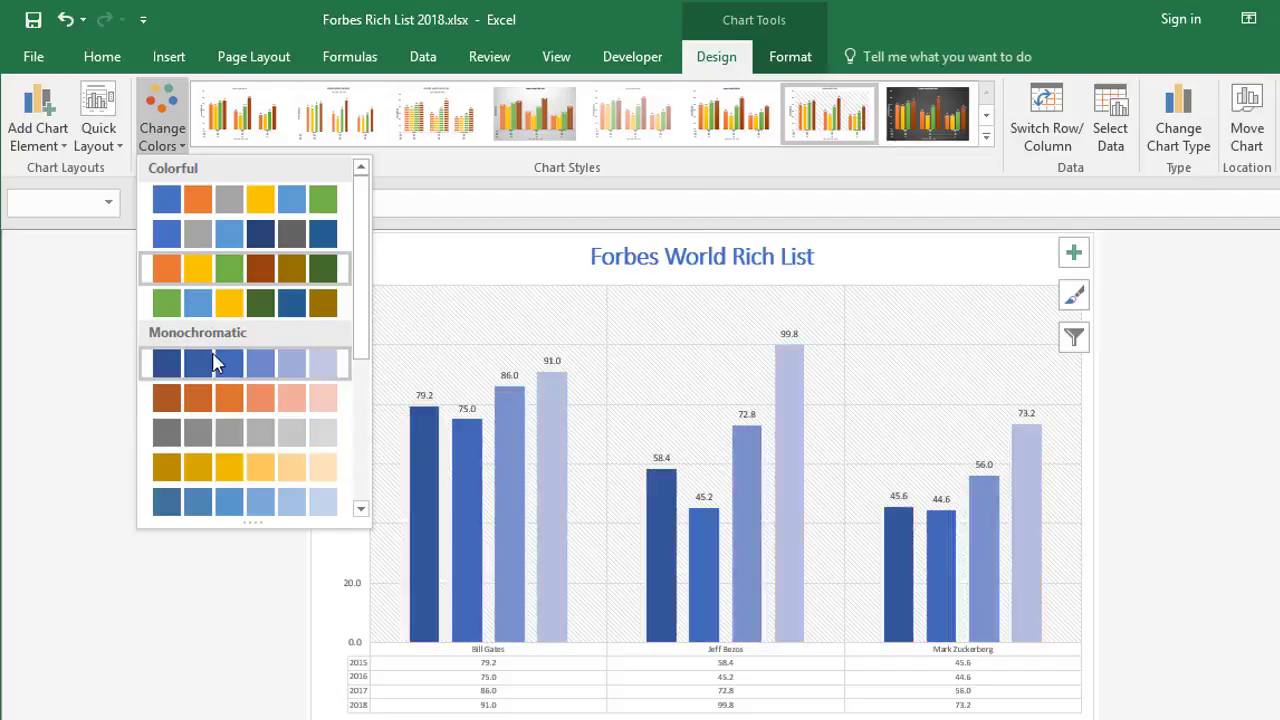
pyautogui.click(198, 302)
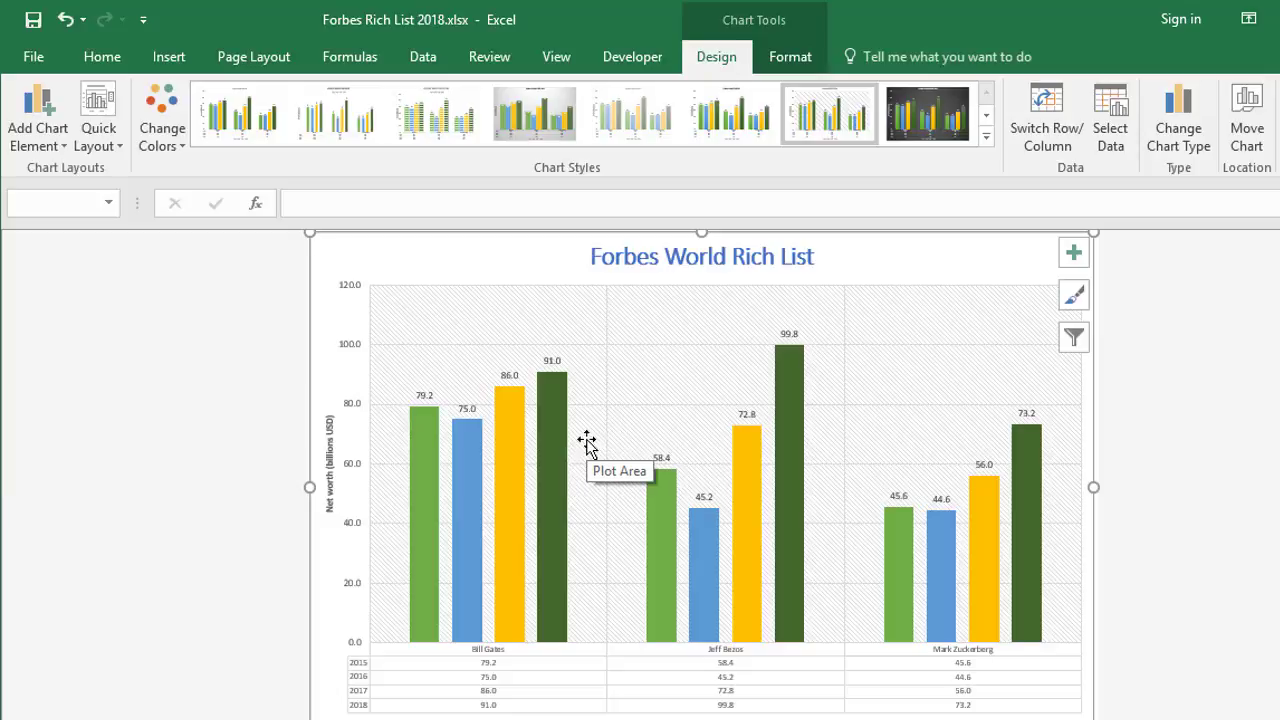
# Step: Fill the 2018 data series bars with dark orange
pyautogui.click(551, 438)
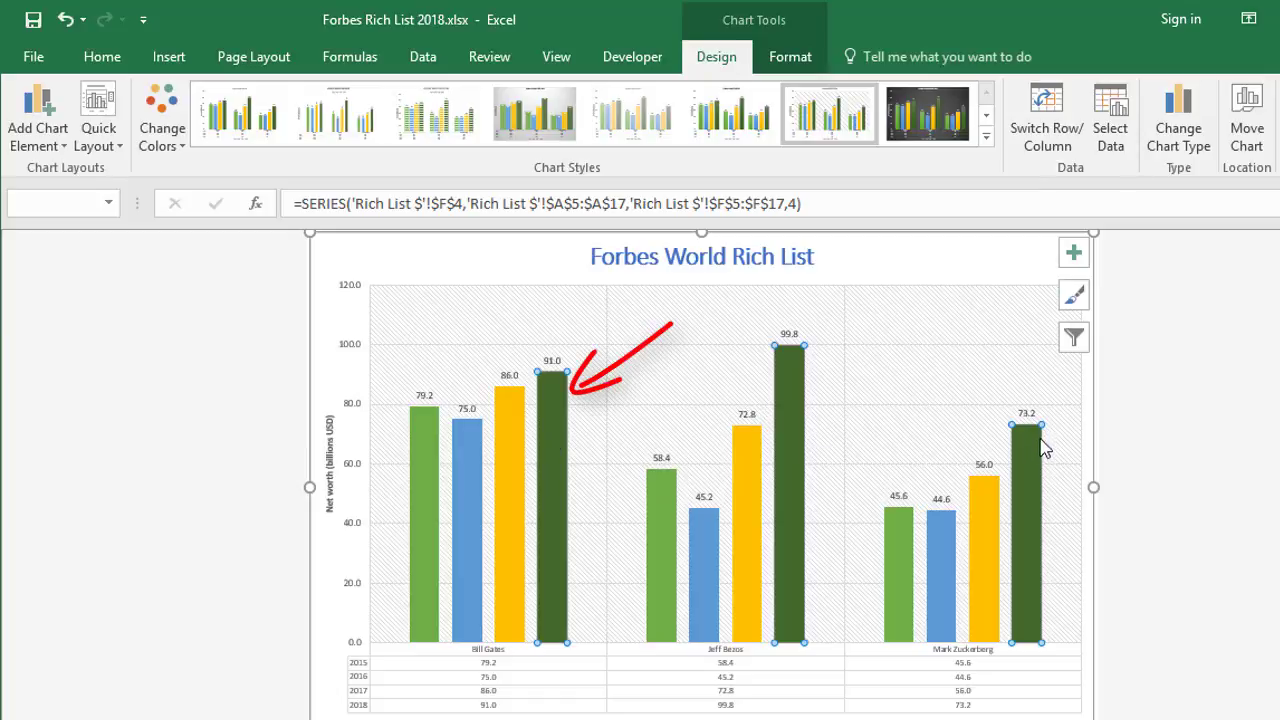
pyautogui.moveTo(1036, 455)
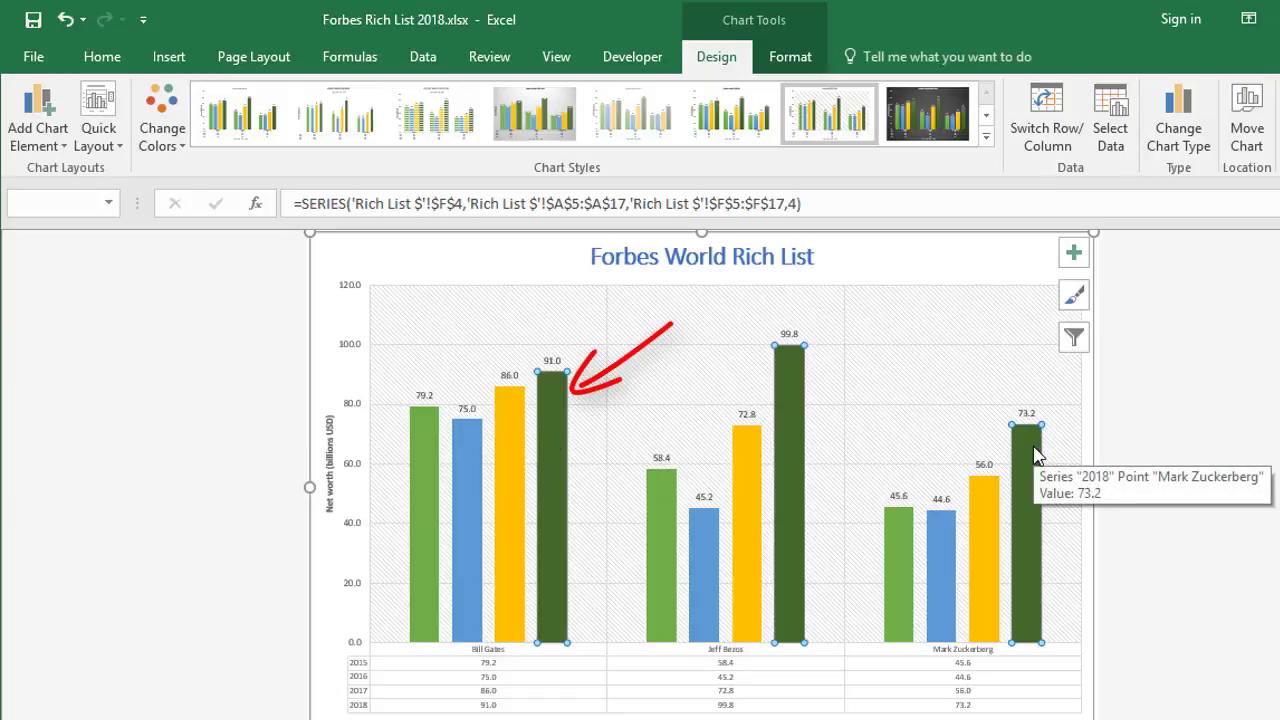
pyautogui.rightClick(787, 405)
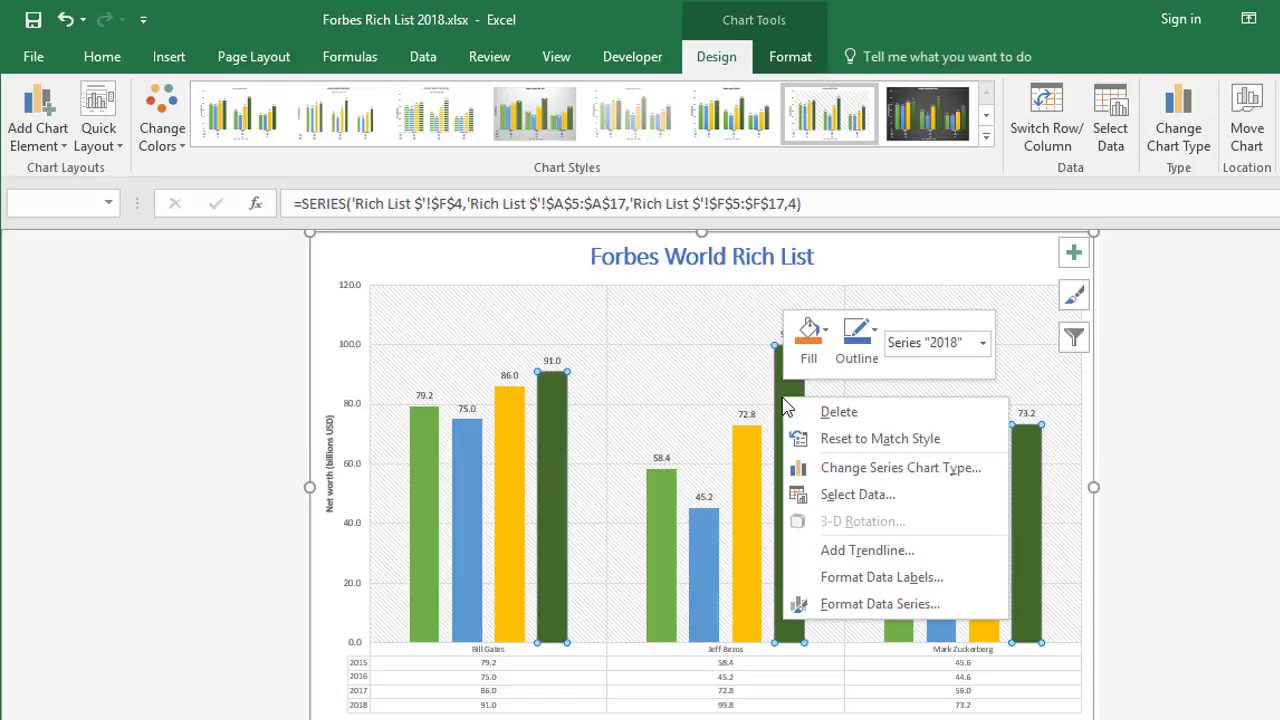
pyautogui.click(814, 347)
pyautogui.click(896, 505)
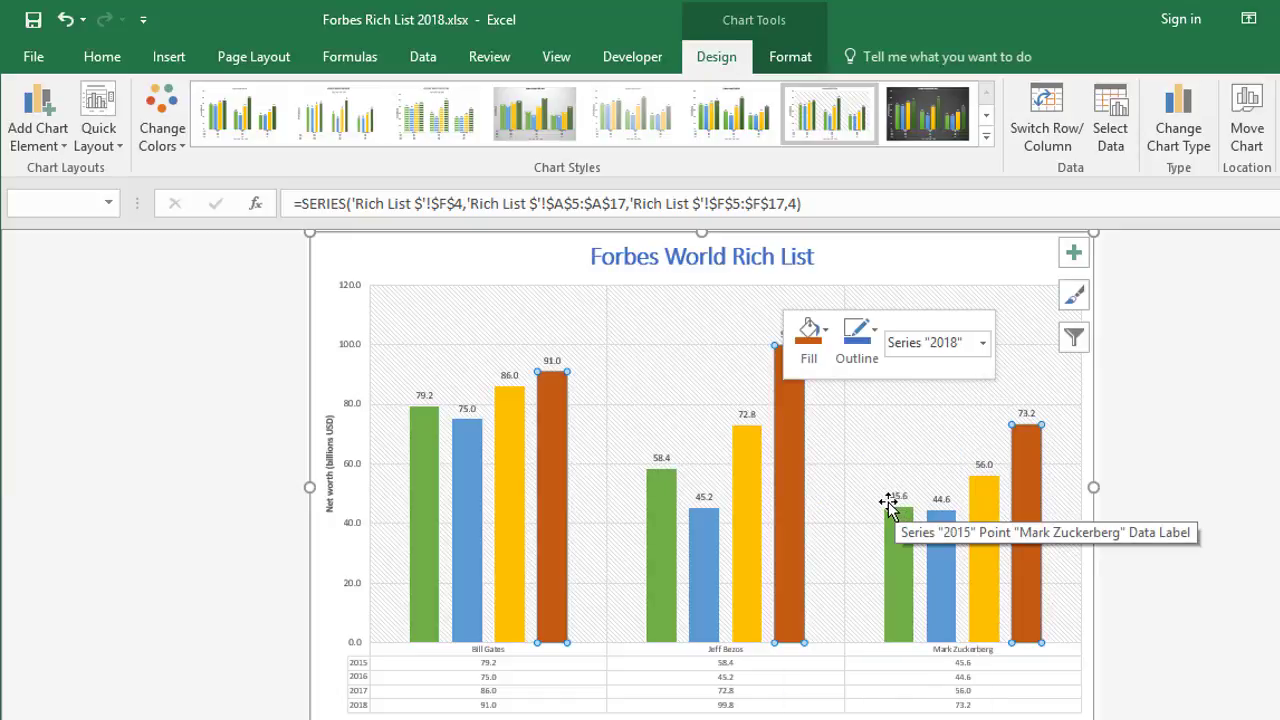
# Step: Give Bill Gates's 2017 bar alone a water-droplets texture fill
pyautogui.click(509, 434)
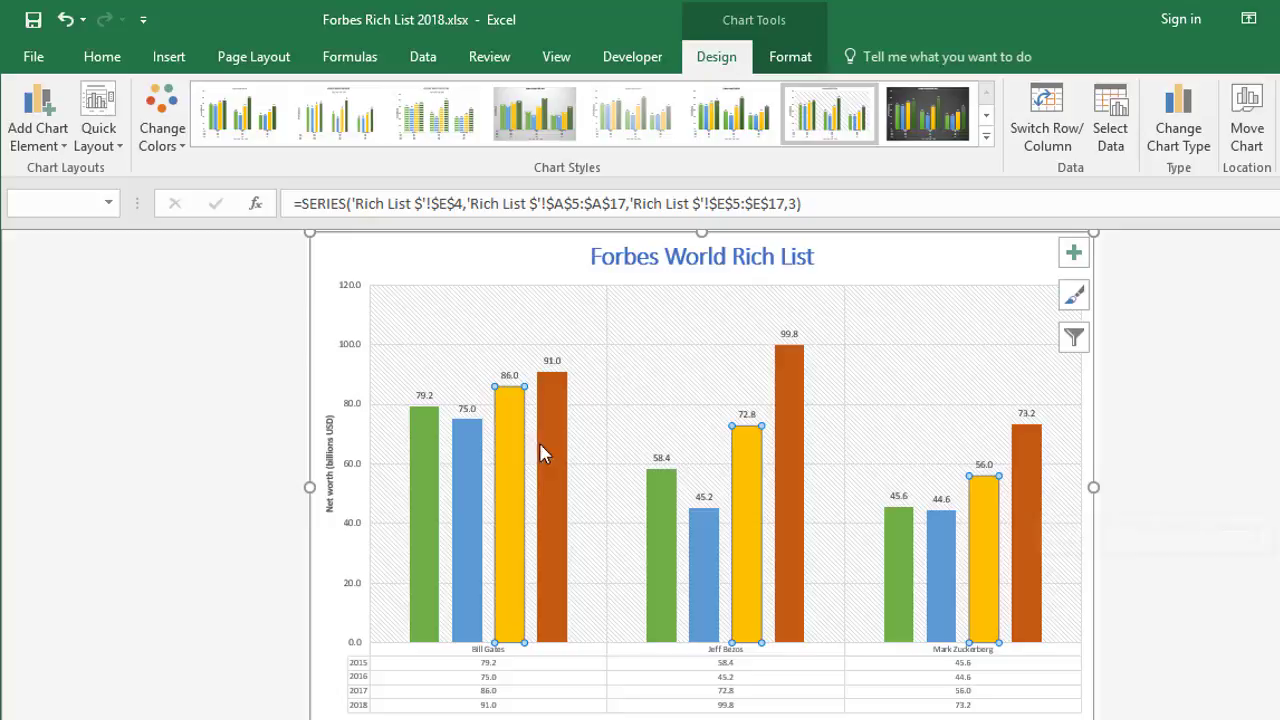
pyautogui.click(511, 436)
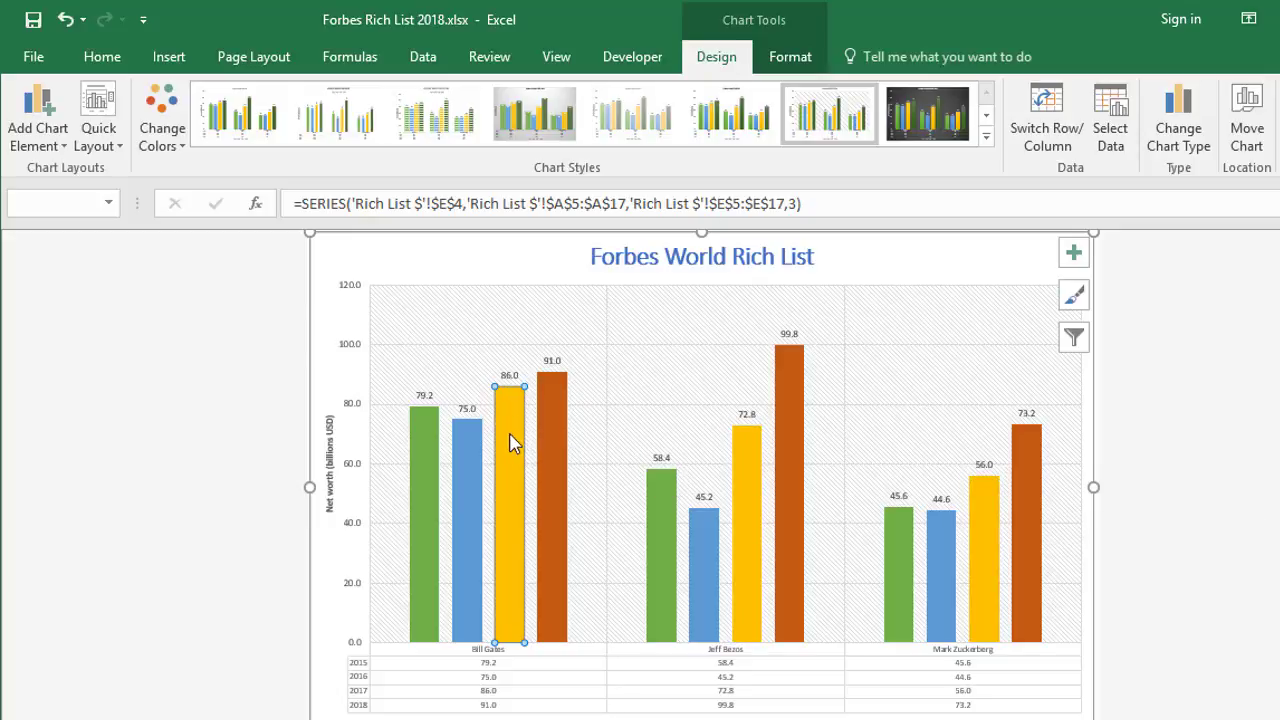
pyautogui.rightClick(508, 446)
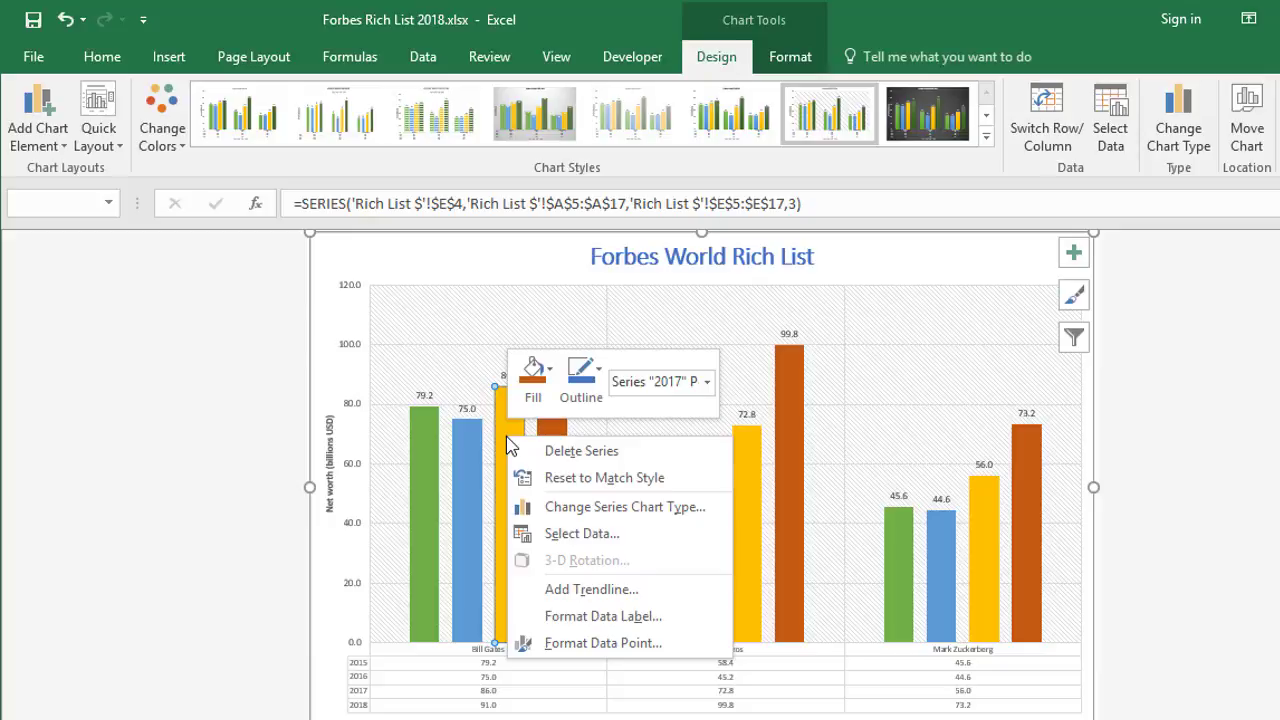
pyautogui.click(537, 397)
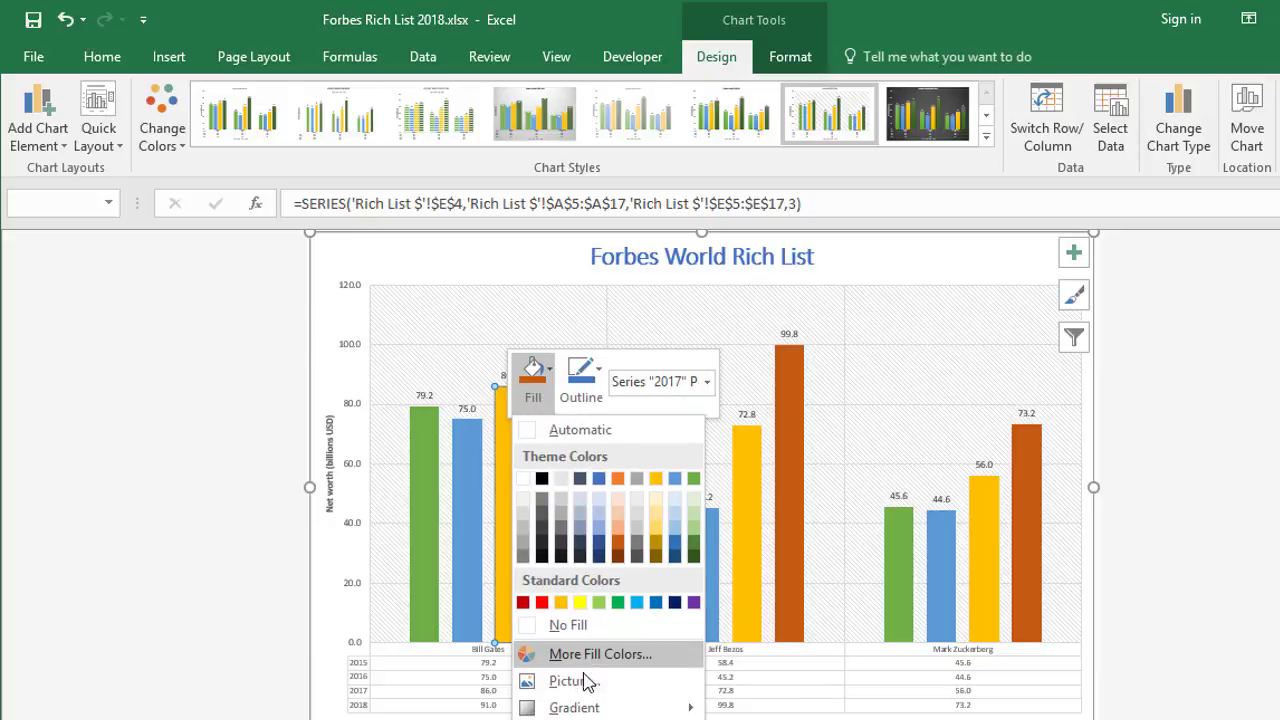
pyautogui.moveTo(580, 705)
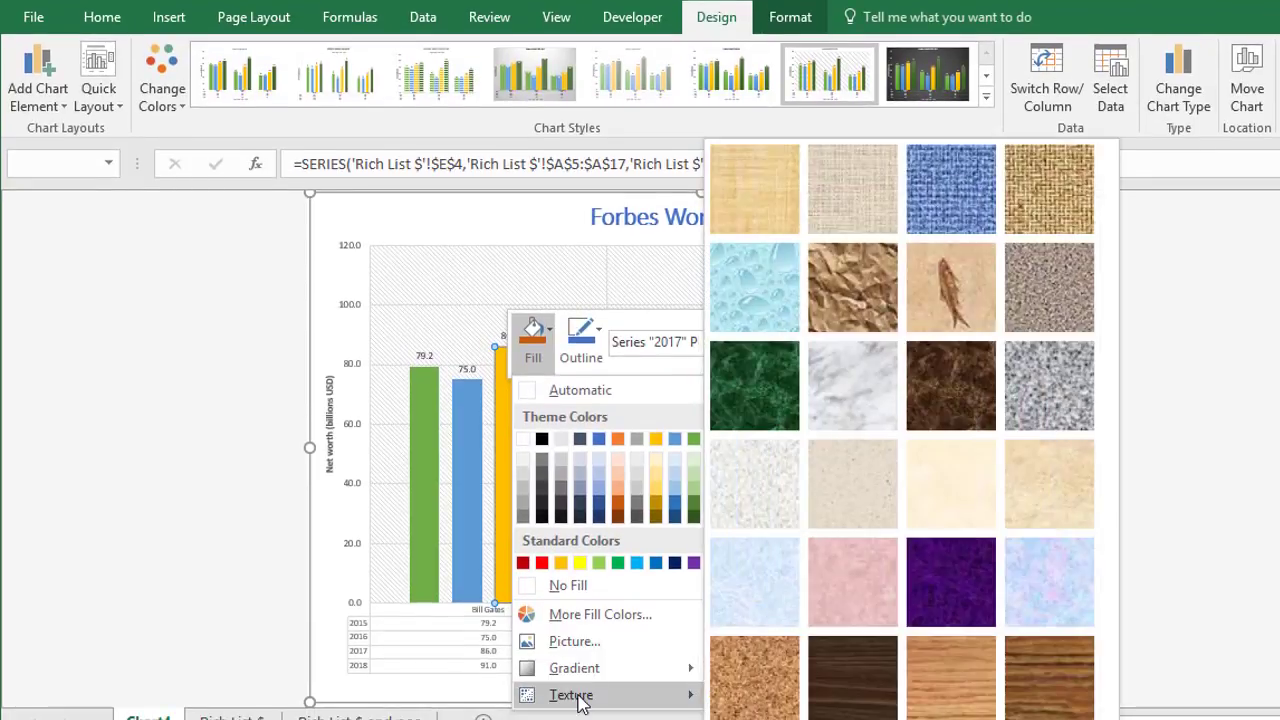
pyautogui.click(755, 295)
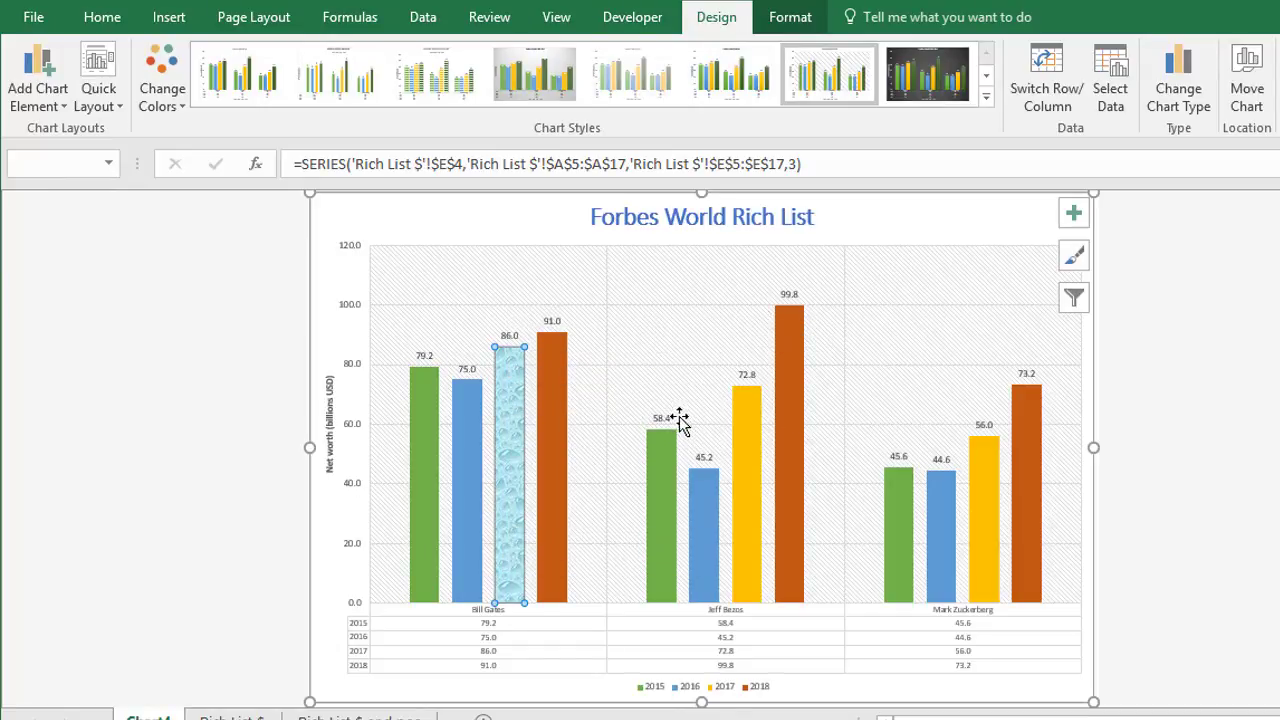
pyautogui.rightClick(551, 414)
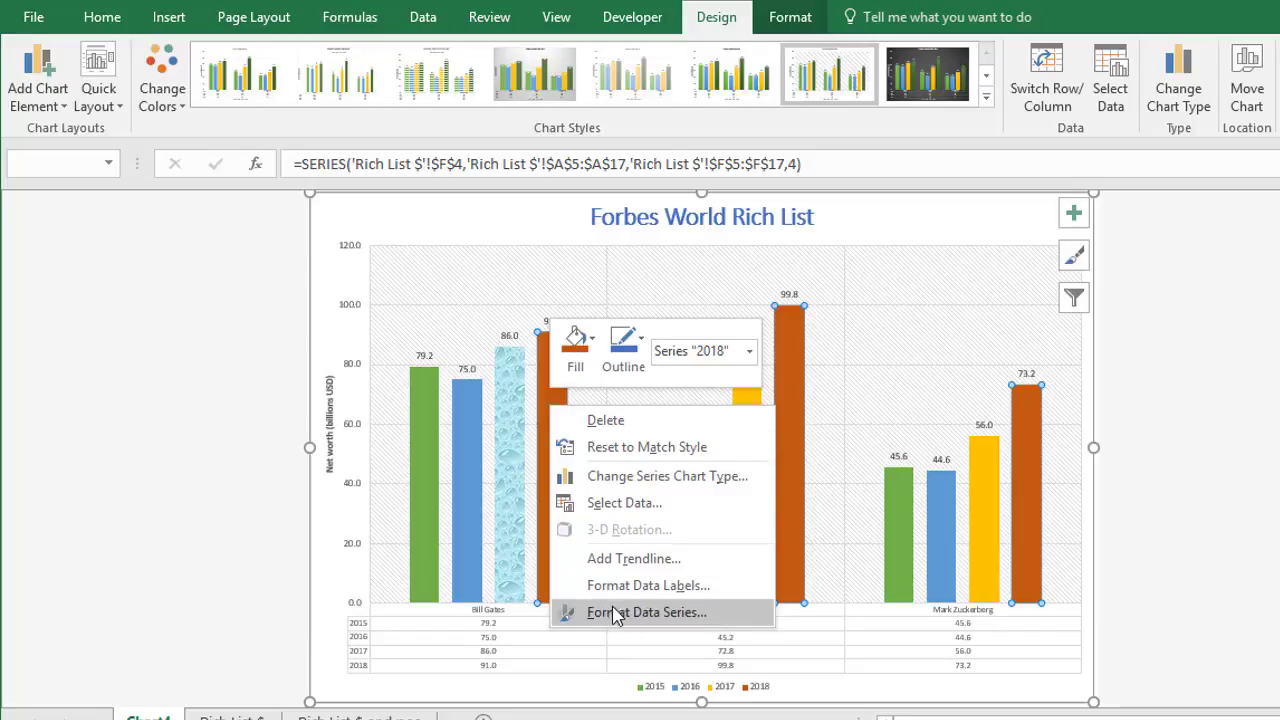
pyautogui.press('Escape')
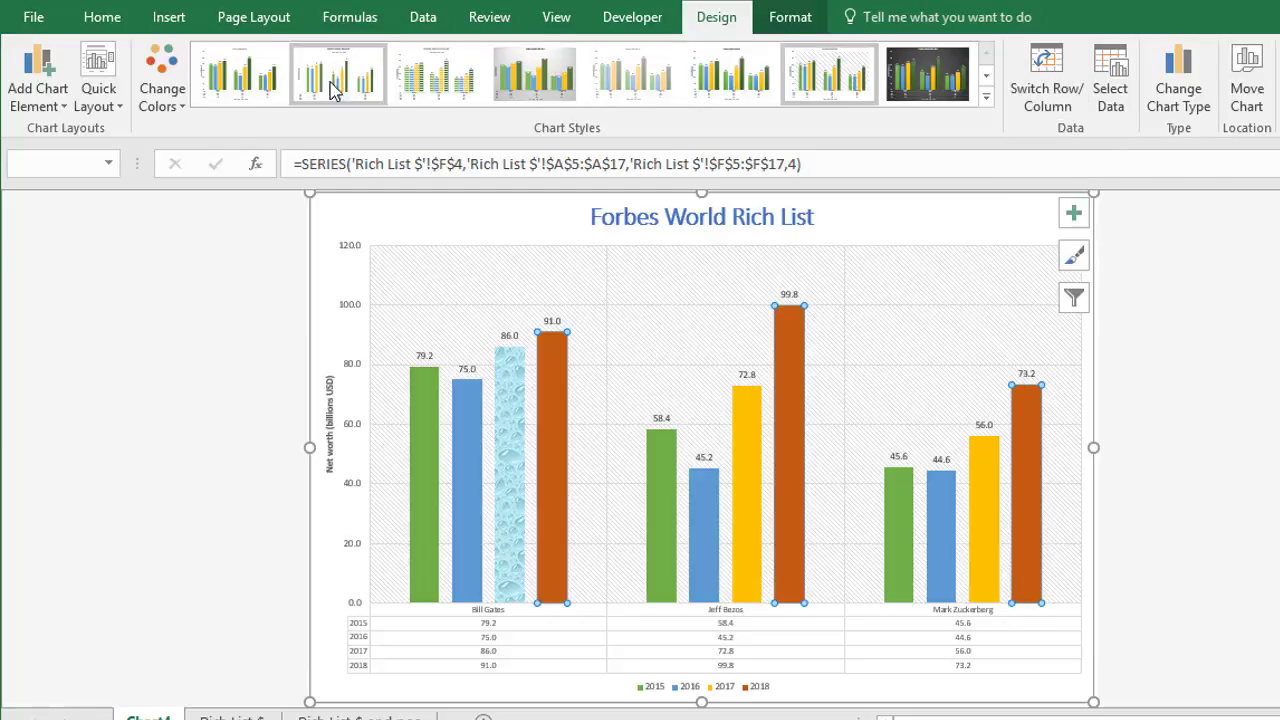
# Step: Set Data Table to None, then switch rows/columns and back so people stay categories
pyautogui.click(42, 104)
pyautogui.moveTo(75, 237)
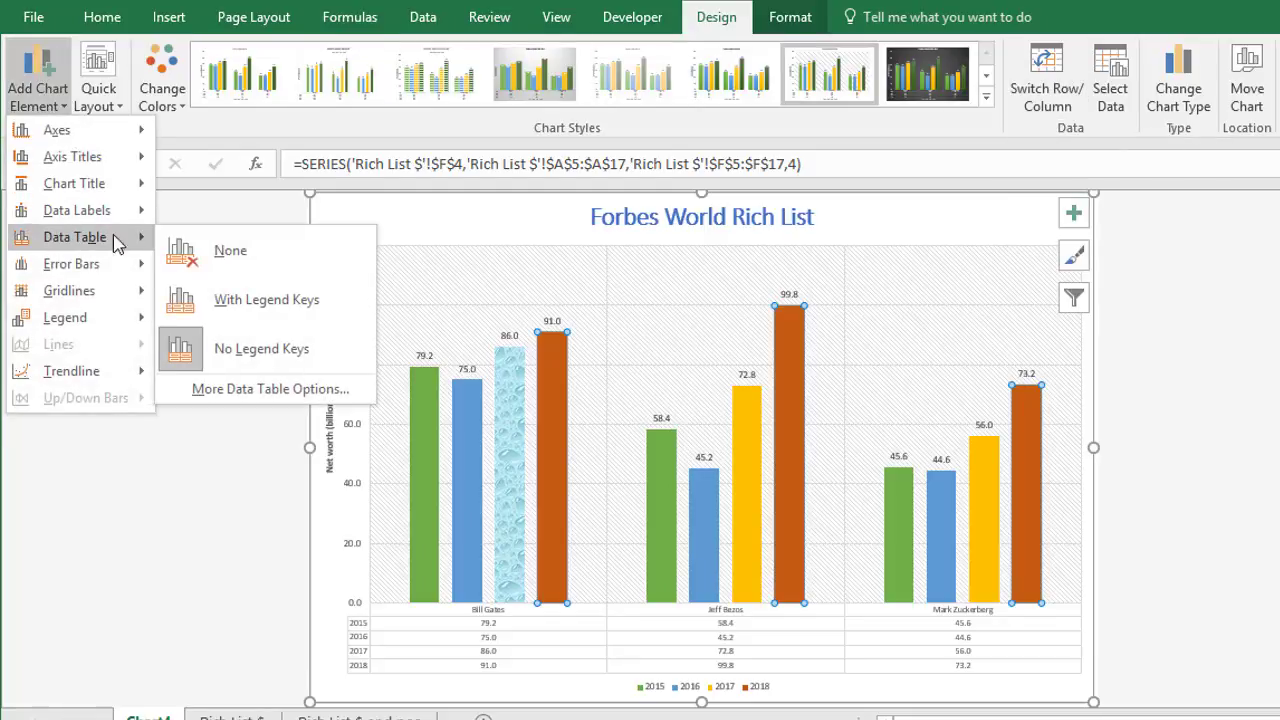
pyautogui.click(225, 252)
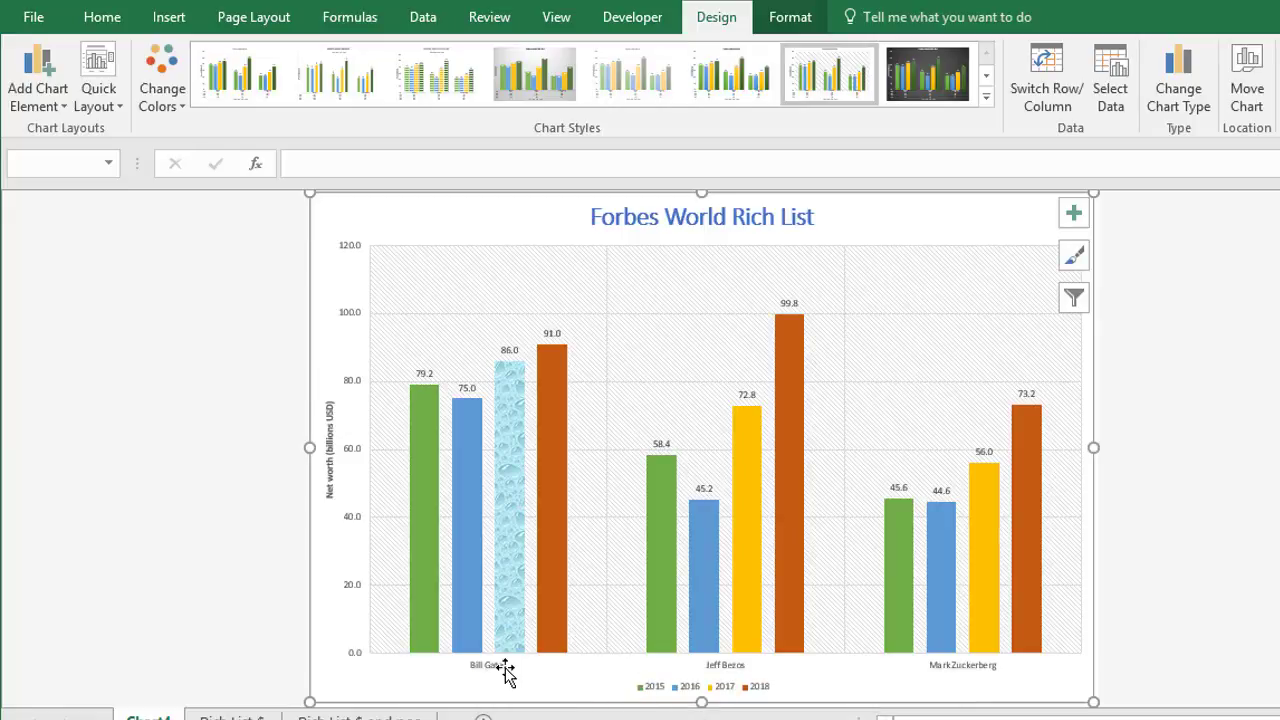
pyautogui.click(1050, 85)
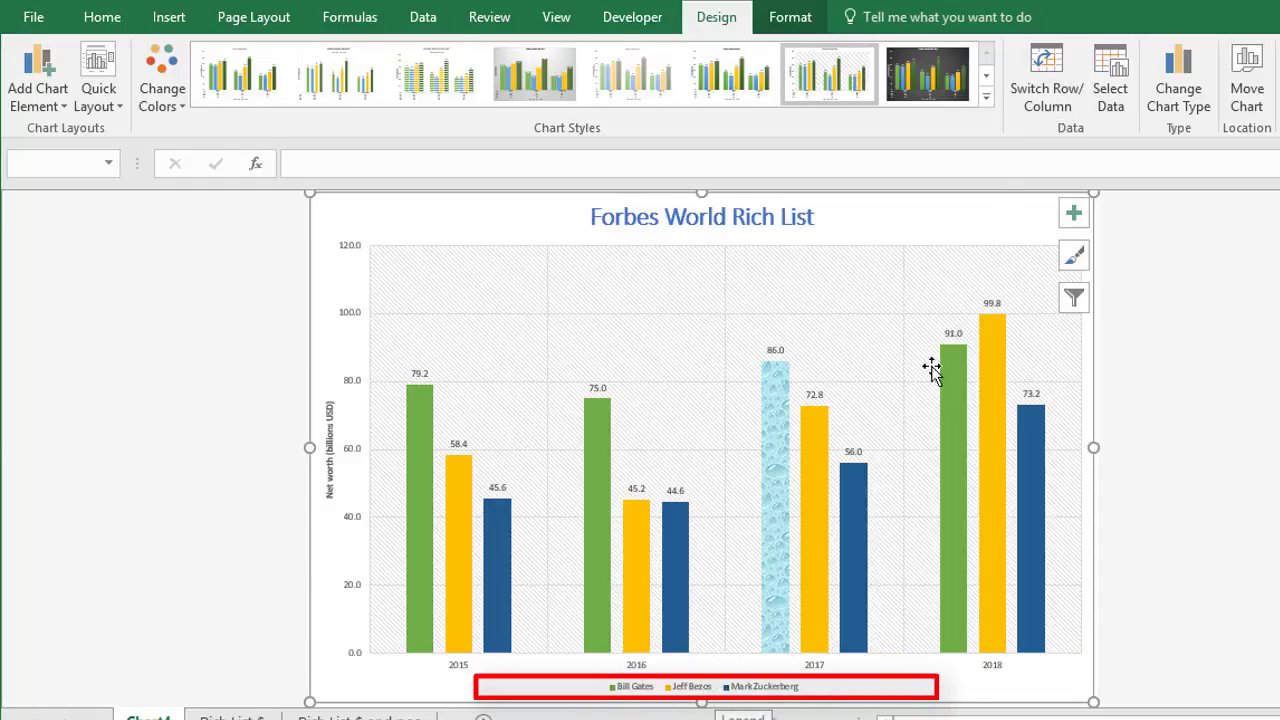
pyautogui.click(1052, 68)
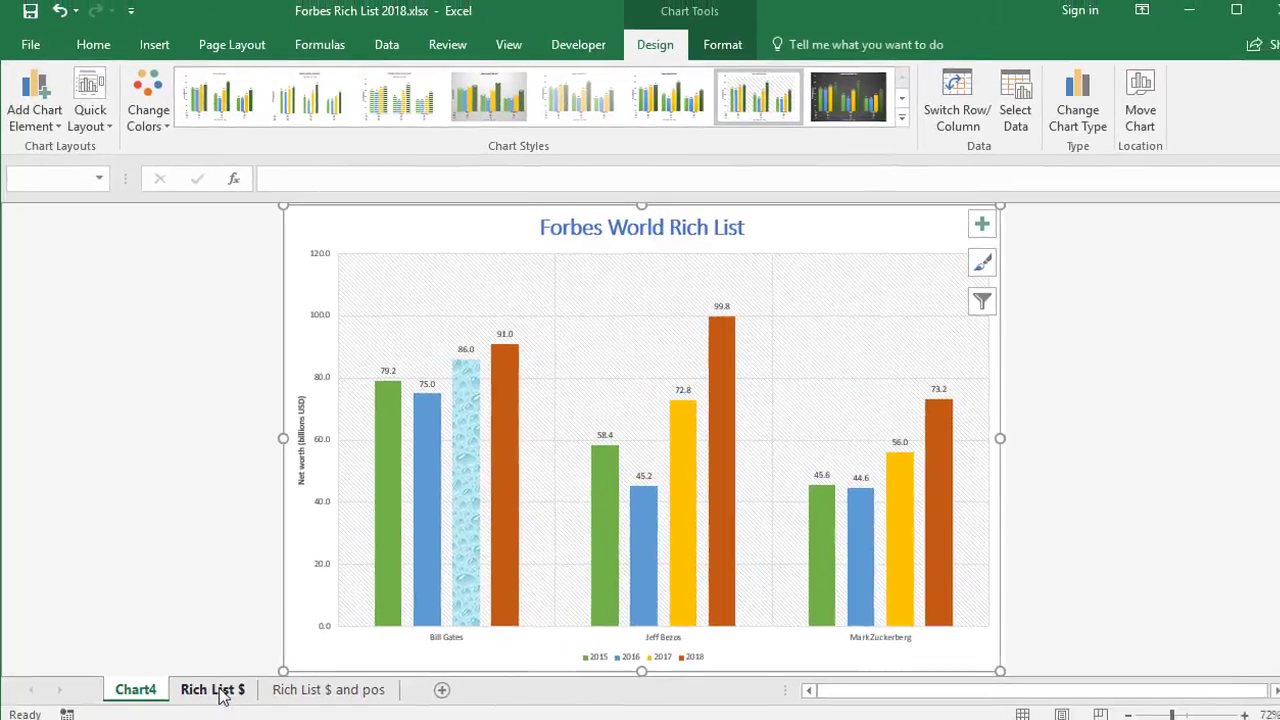
# Step: On the Rich List $ sheet, apply a light blue table style to the data table
pyautogui.click(232, 718)
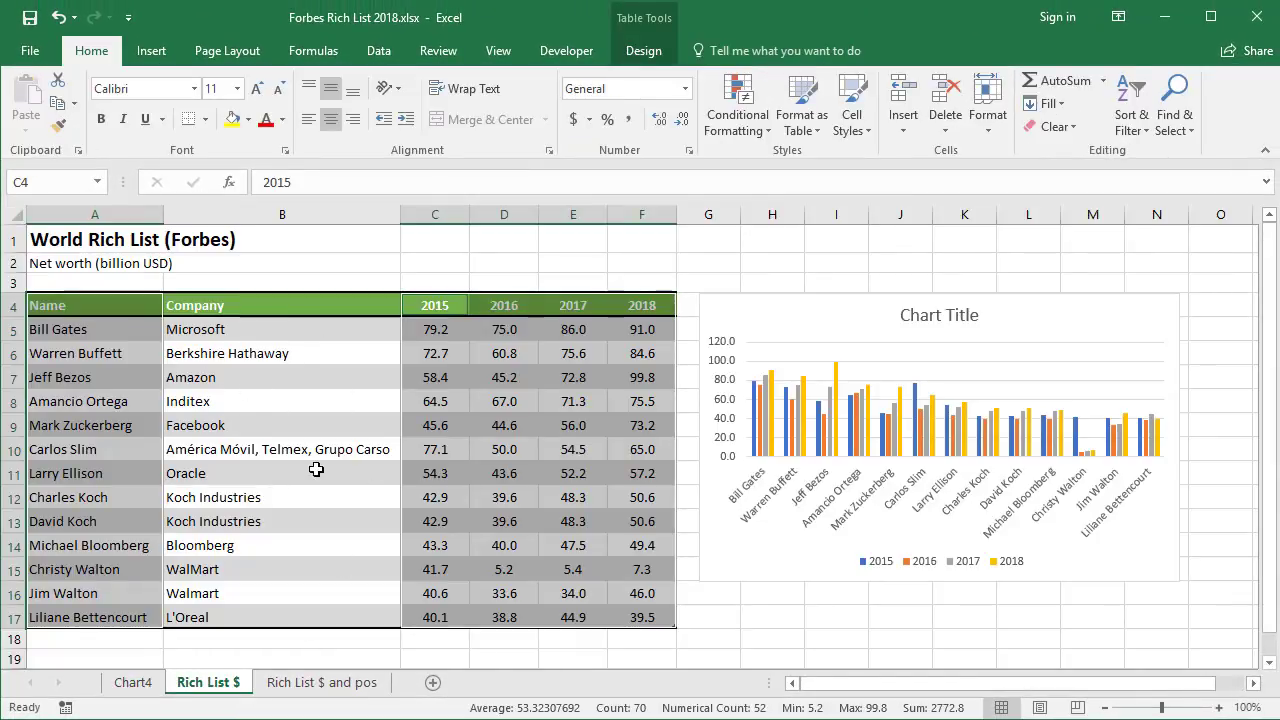
pyautogui.click(804, 117)
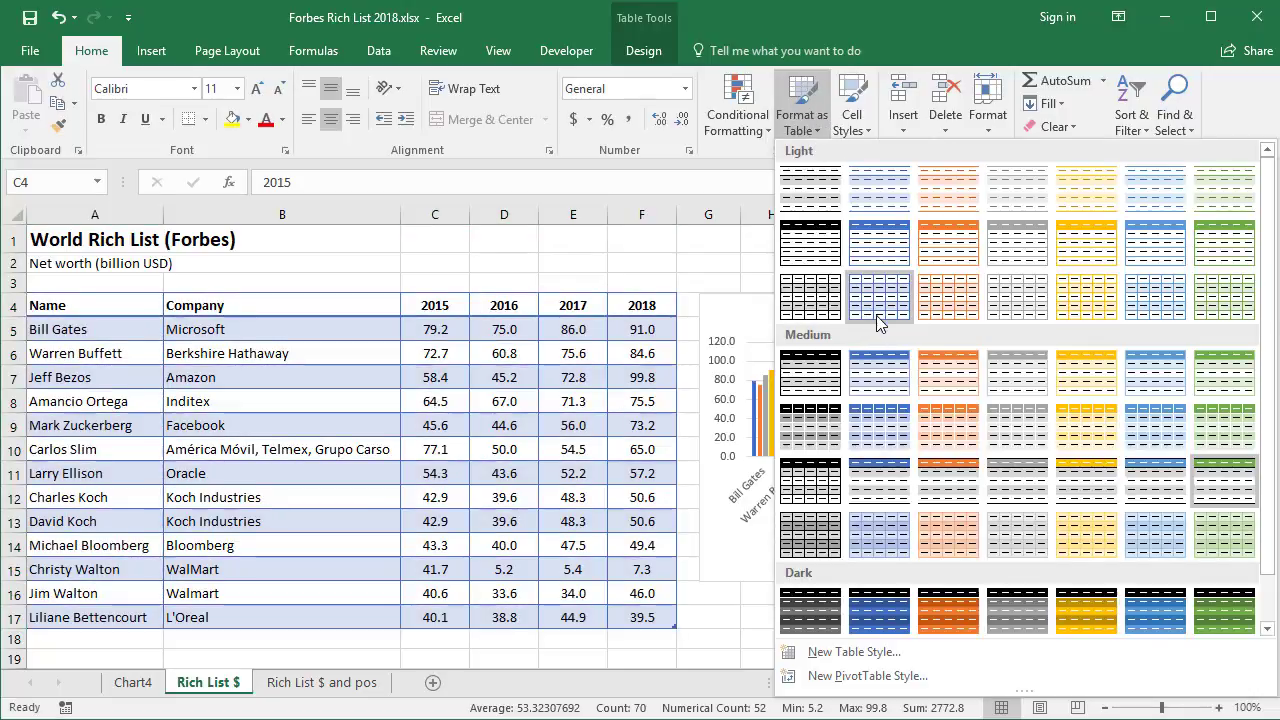
pyautogui.click(876, 315)
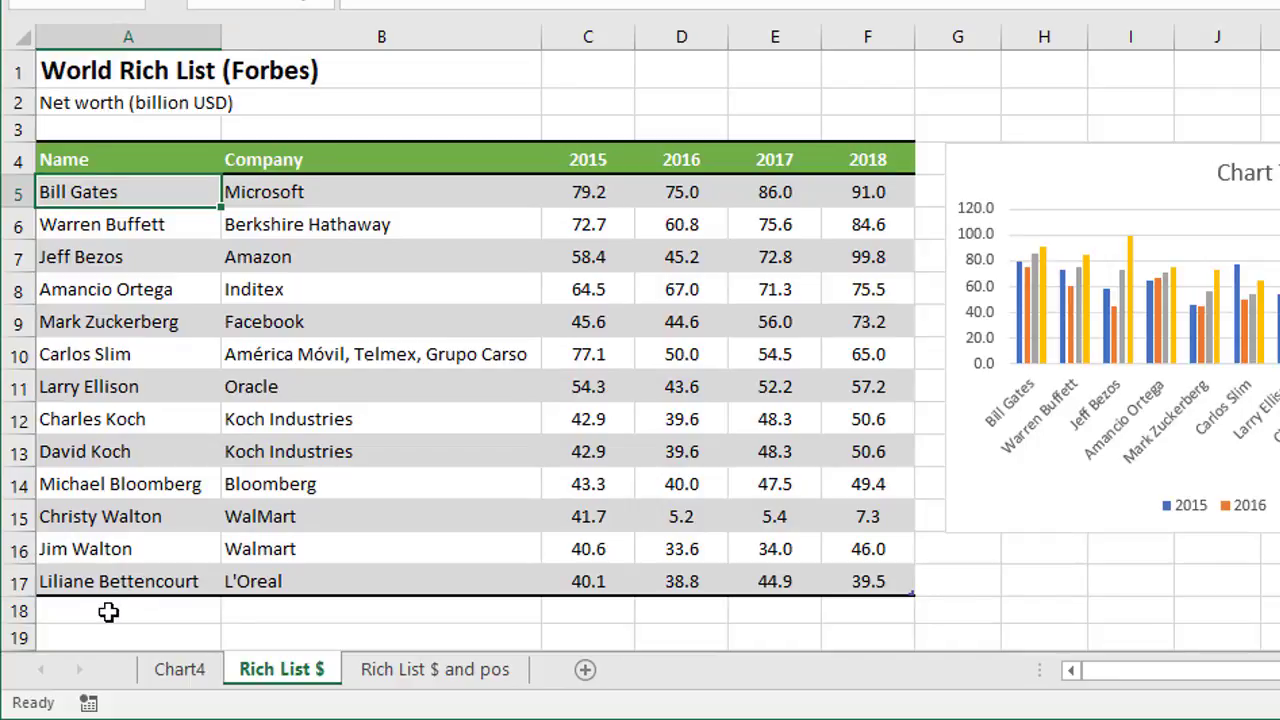
# Step: Add a test 'Somebody Else' entry in row 18, check Chart4, then delete row 18
pyautogui.click(110, 612)
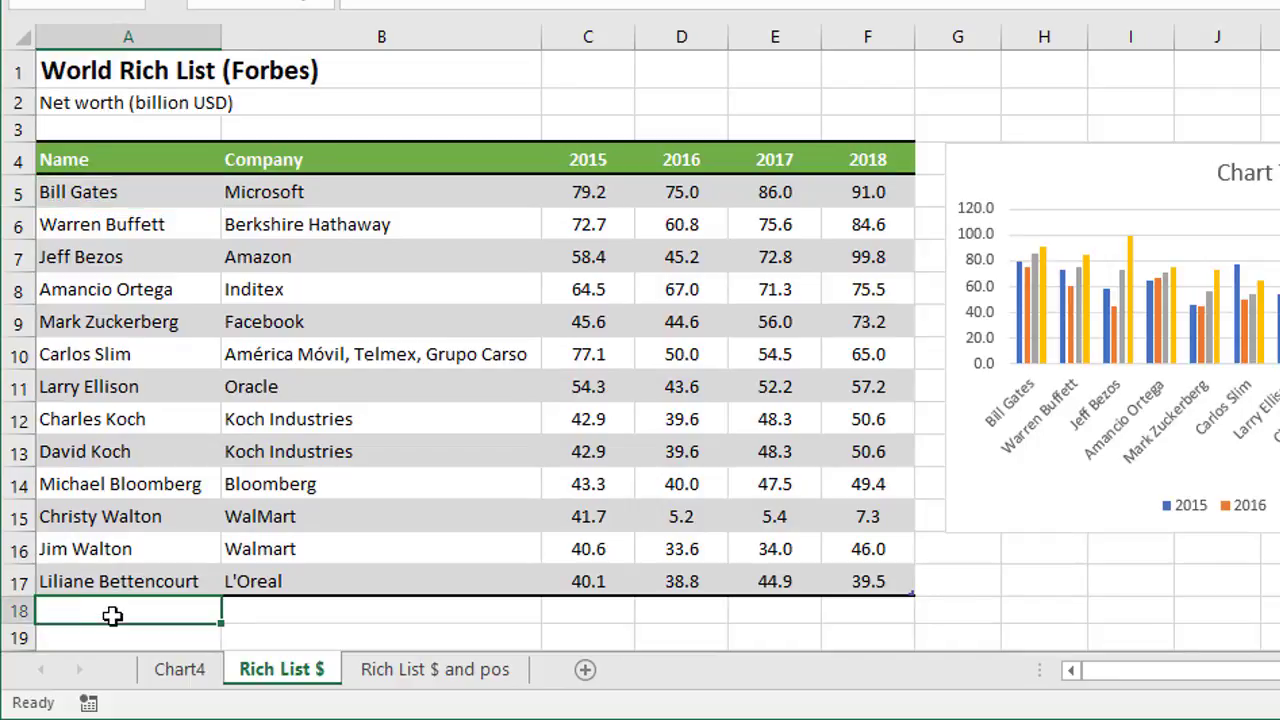
pyautogui.write('Somebody Else')
pyautogui.press('Tab')
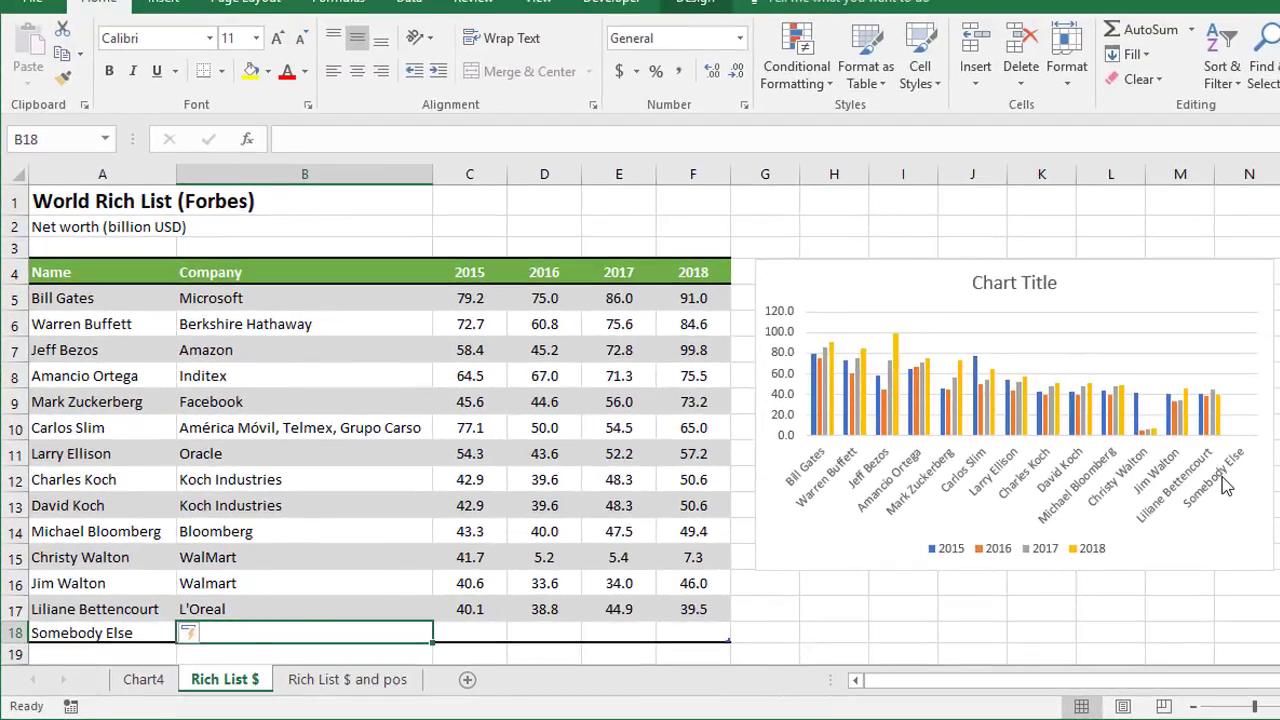
pyautogui.click(143, 679)
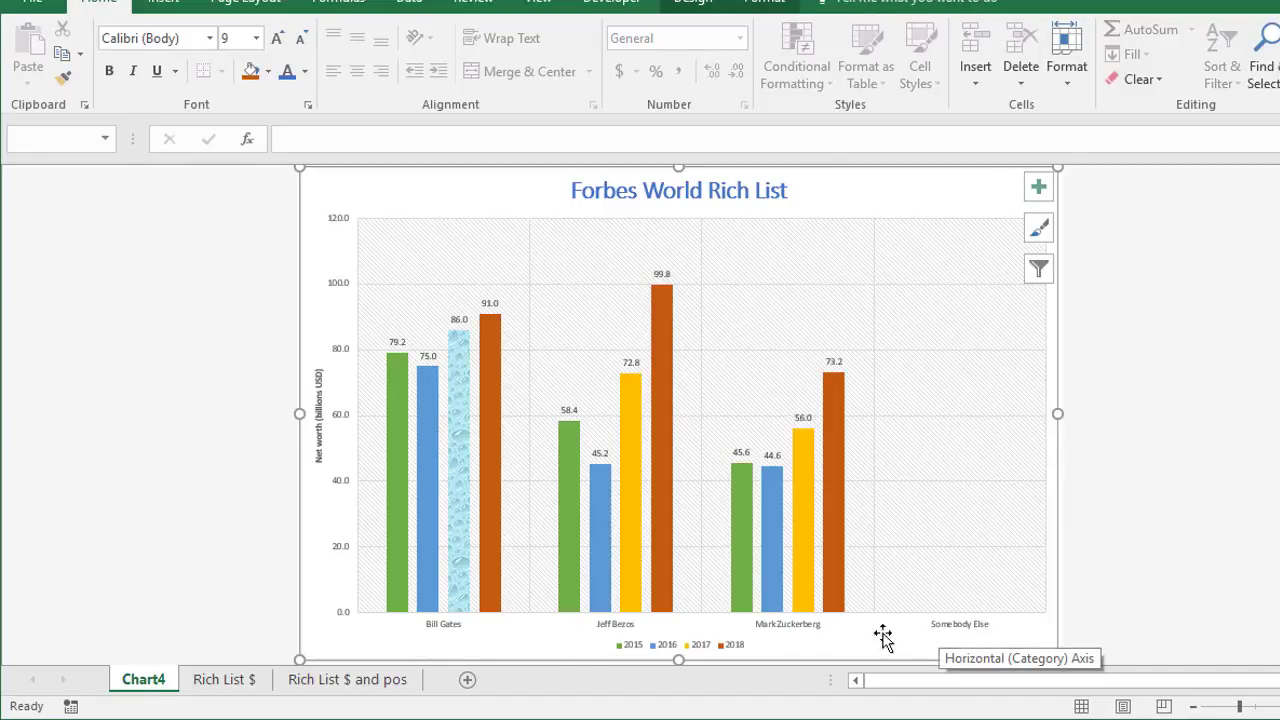
pyautogui.click(226, 681)
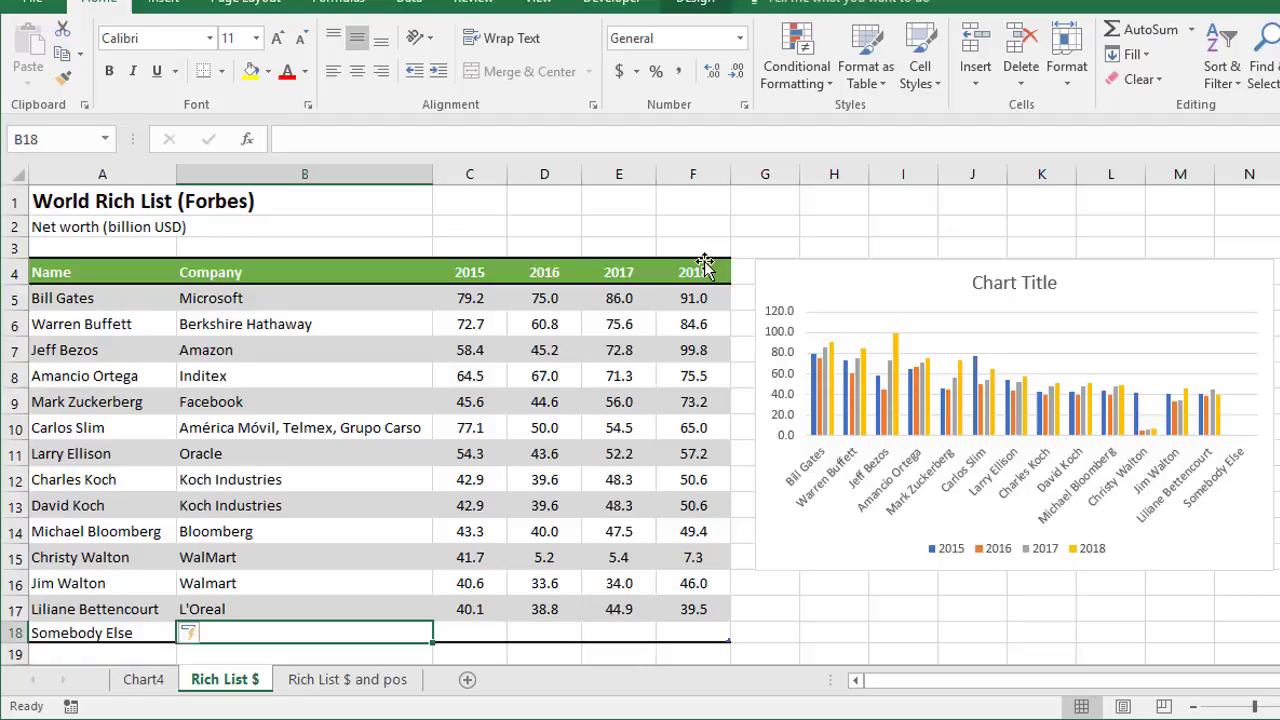
pyautogui.rightClick(14, 633)
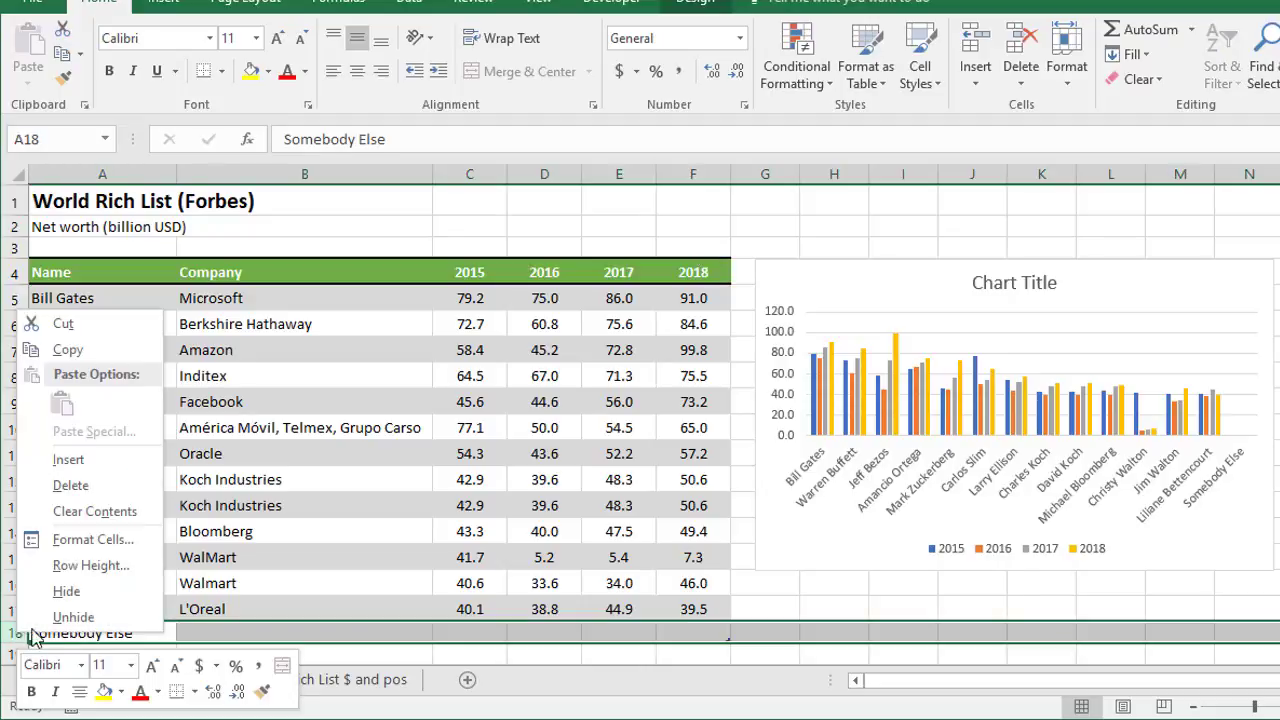
pyautogui.click(70, 485)
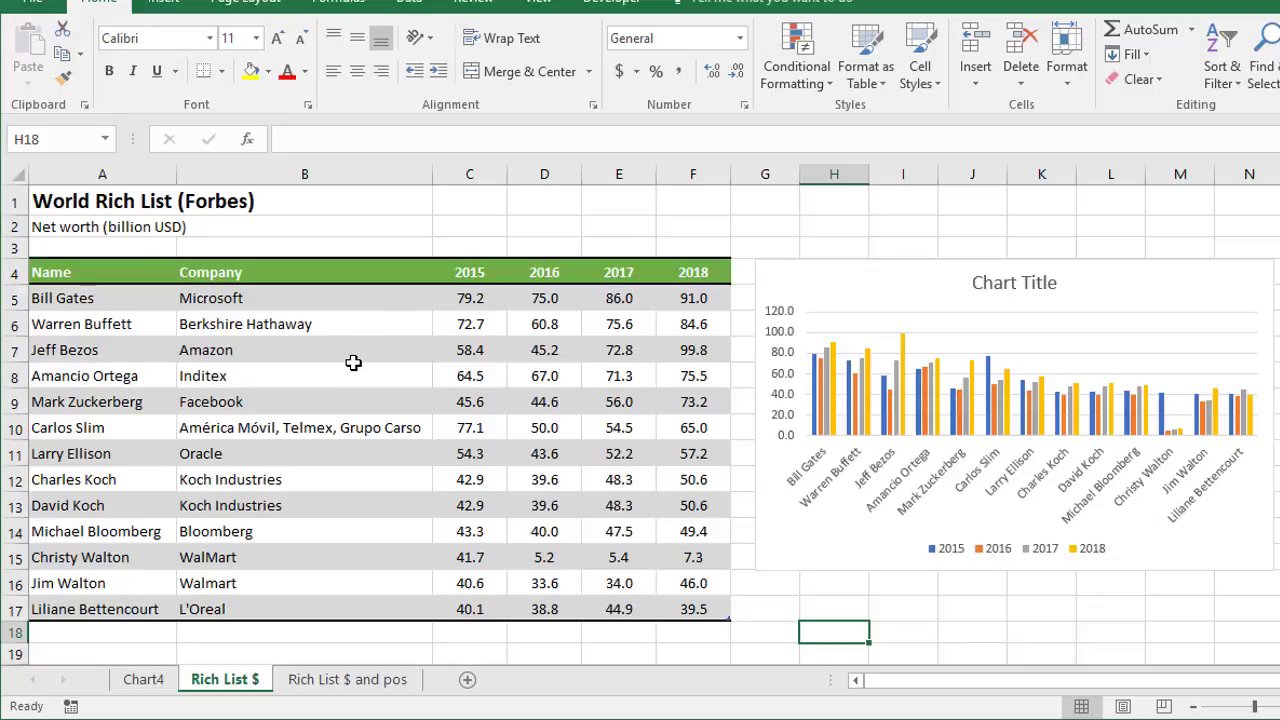
# Step: Extend Chart4's data range to include G4:G17 via Select Data, adding Liliane Bettencourt
pyautogui.click(160, 682)
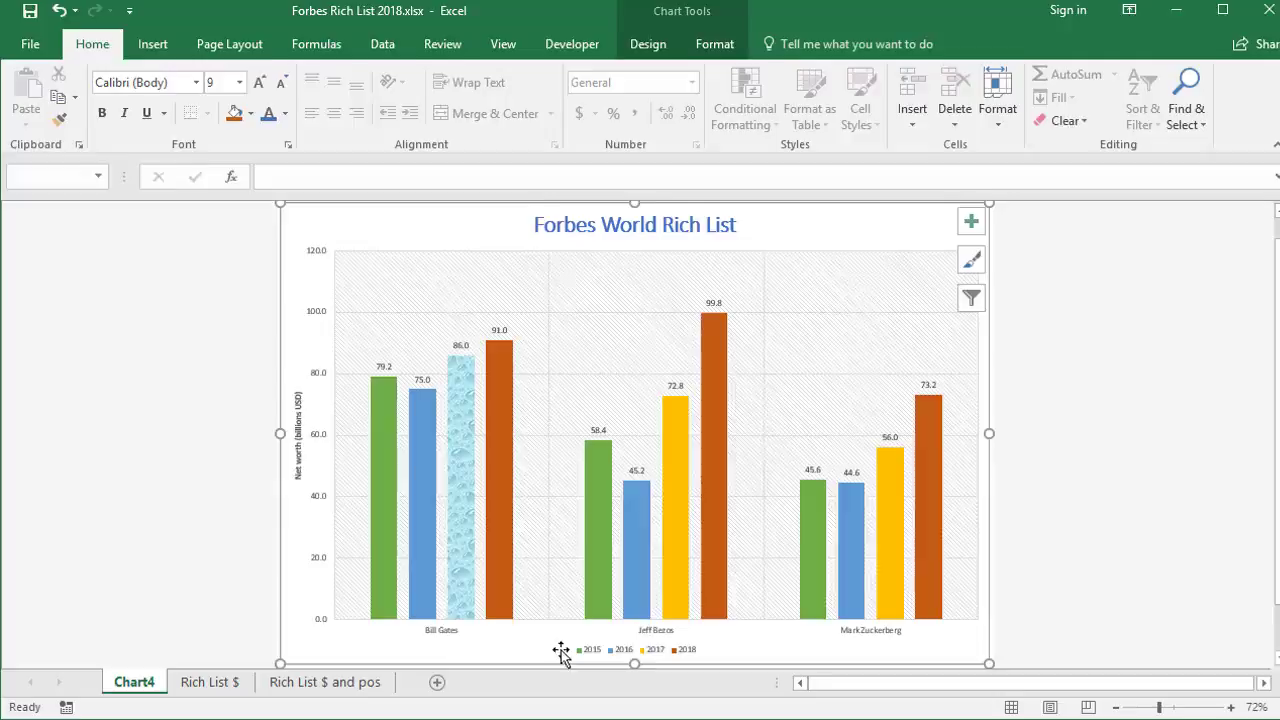
pyautogui.click(641, 52)
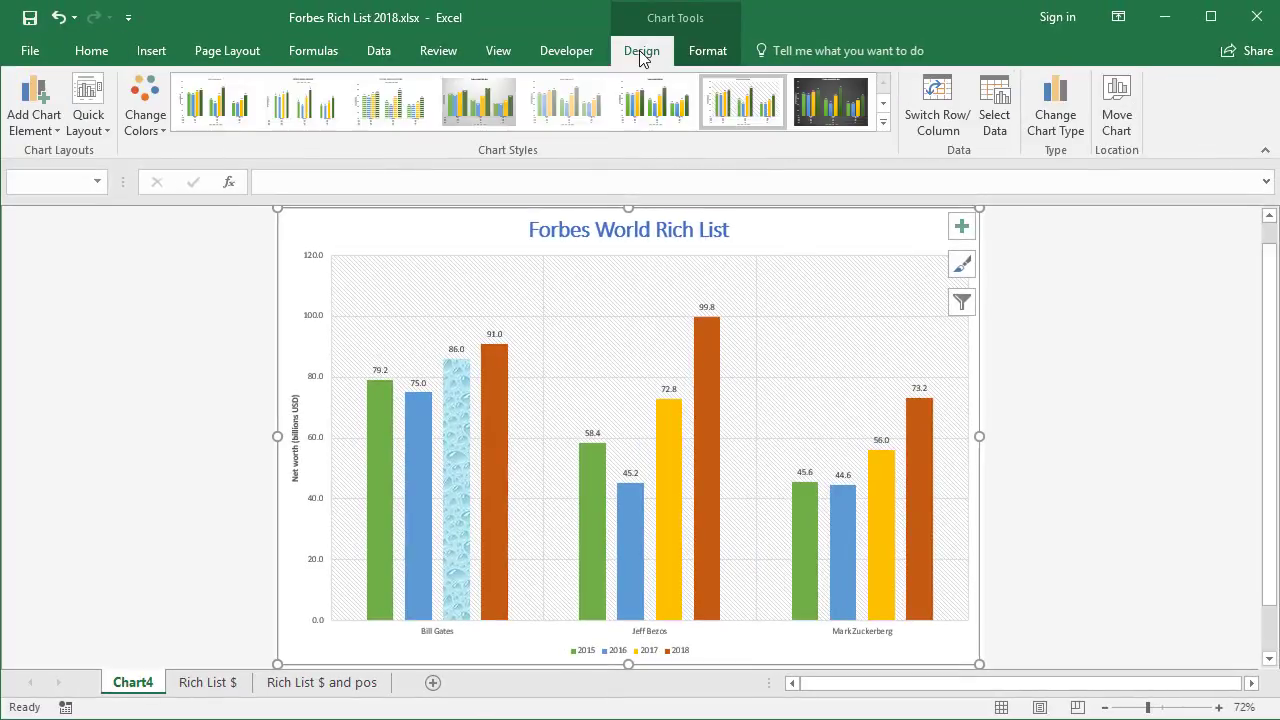
pyautogui.click(994, 114)
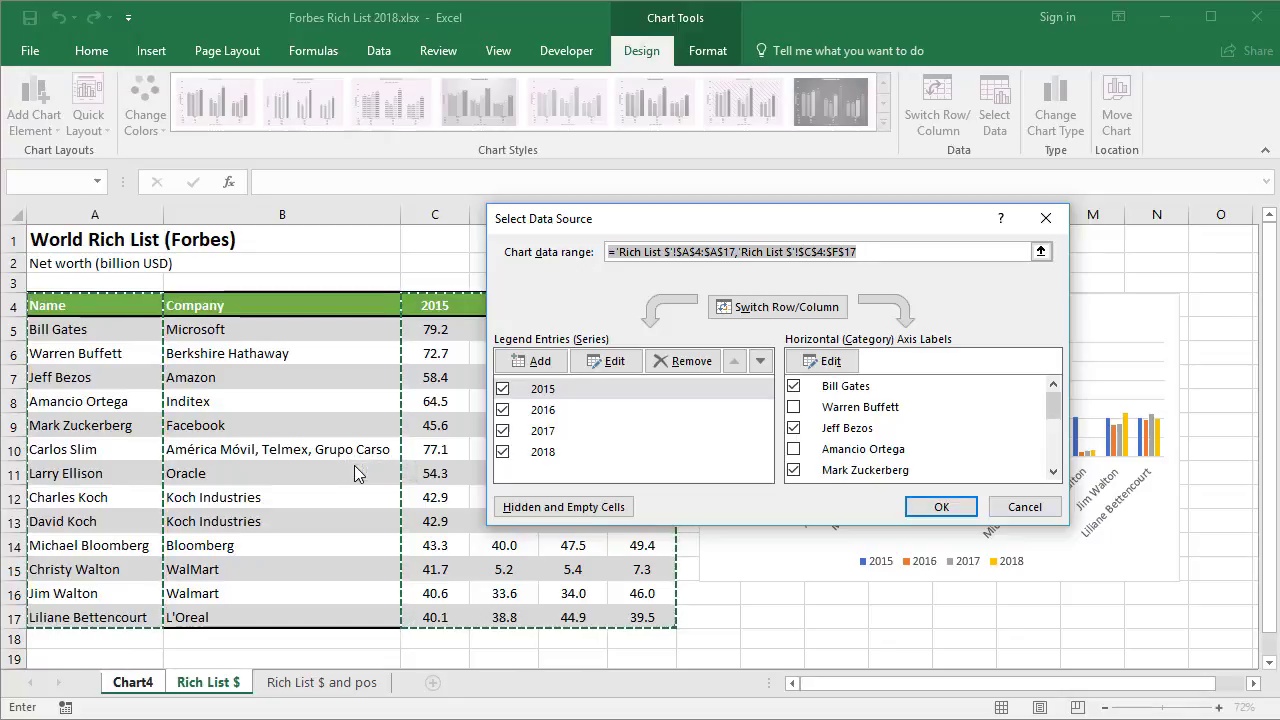
pyautogui.moveTo(610, 220); pyautogui.dragTo(923, 207)
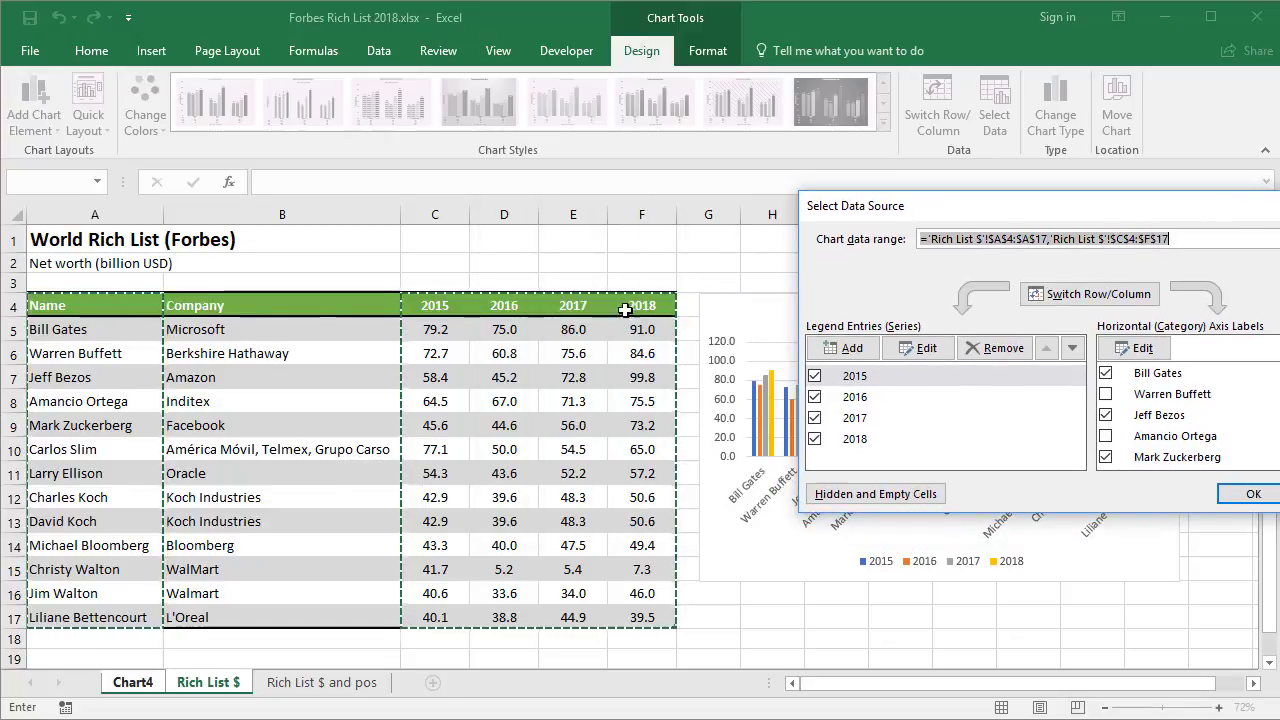
pyautogui.keyDown('ctrl'); pyautogui.click(690, 304); pyautogui.keyUp('ctrl')
pyautogui.moveTo(690, 304); pyautogui.dragTo(686, 614)
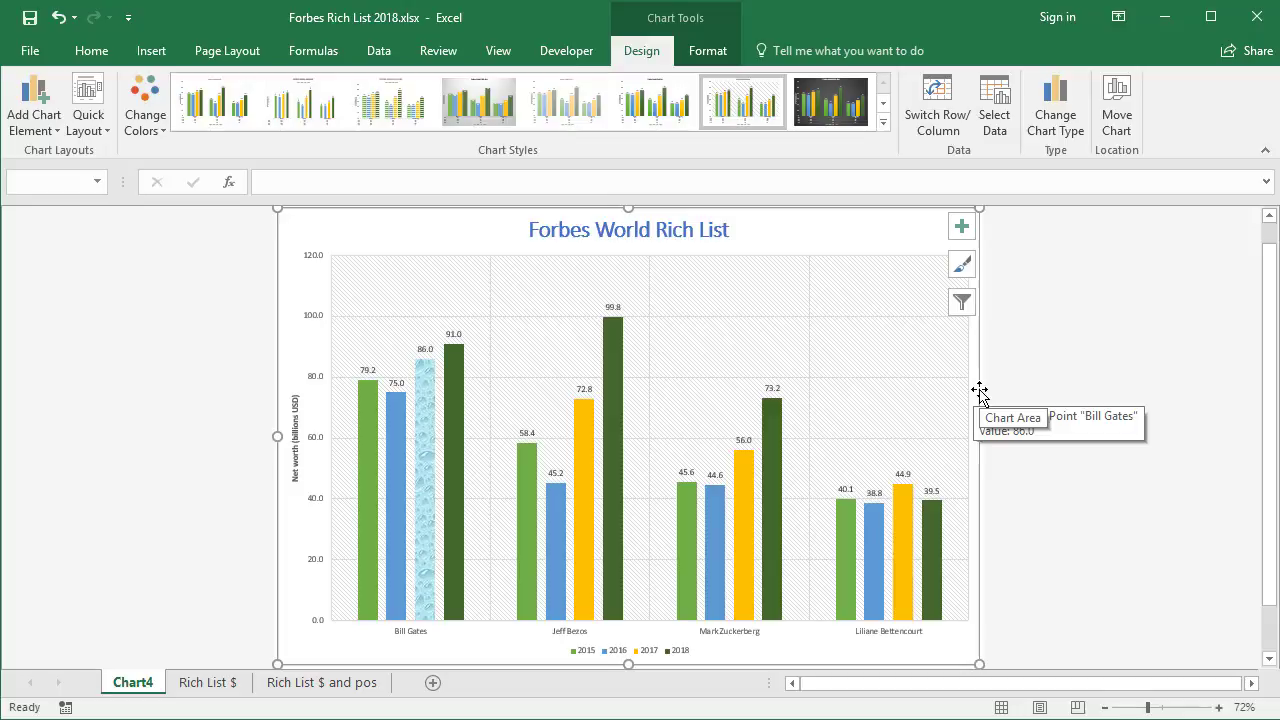
pyautogui.click(1060, 125)
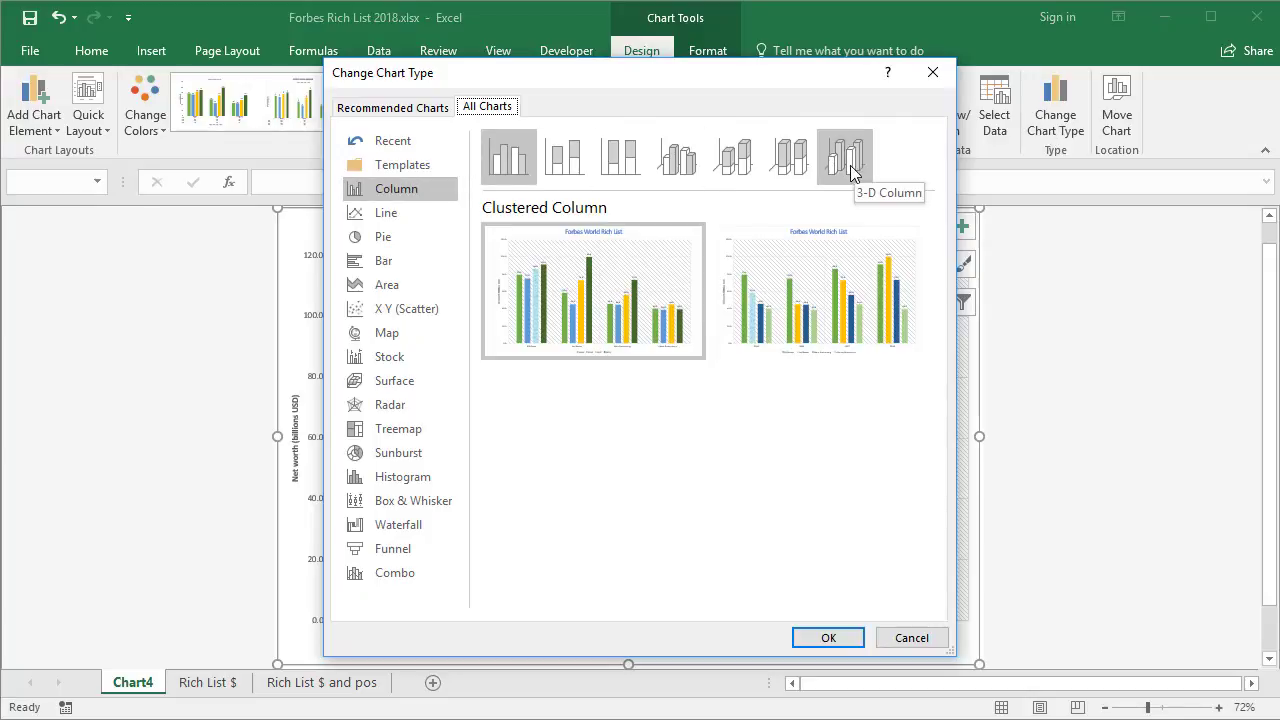
pyautogui.click(404, 213)
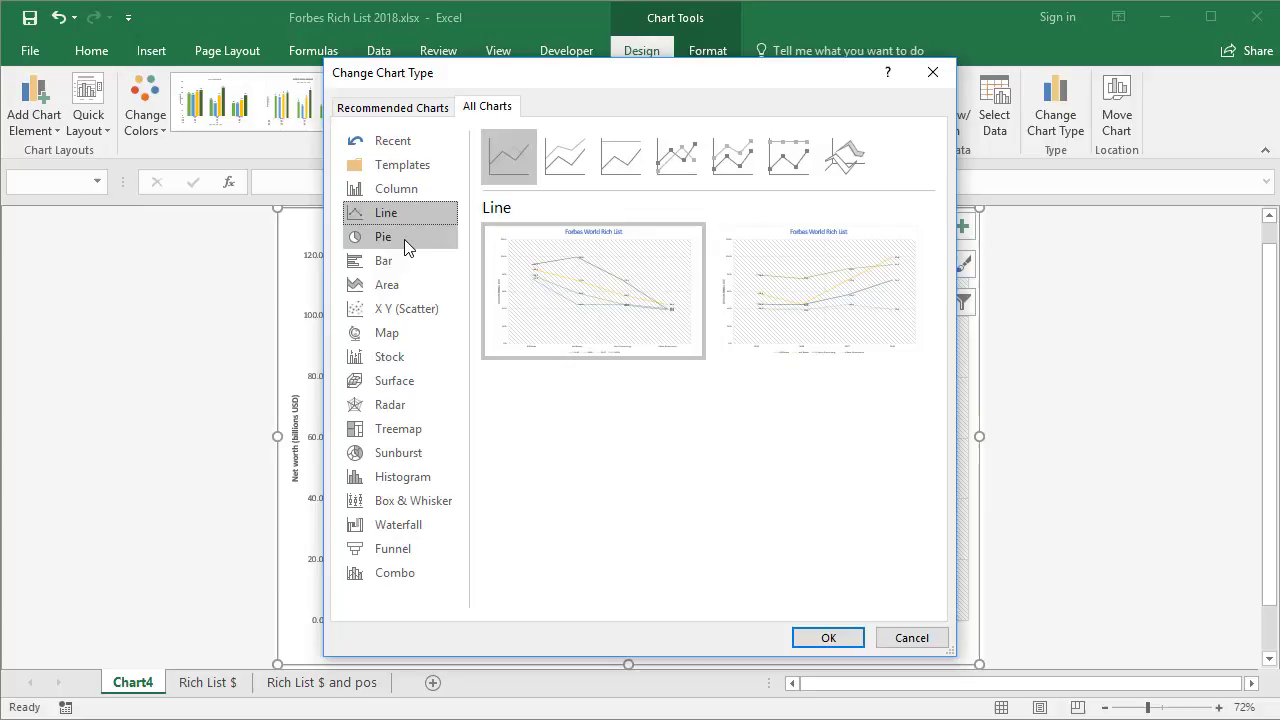
pyautogui.click(405, 246)
pyautogui.click(404, 259)
pyautogui.click(401, 288)
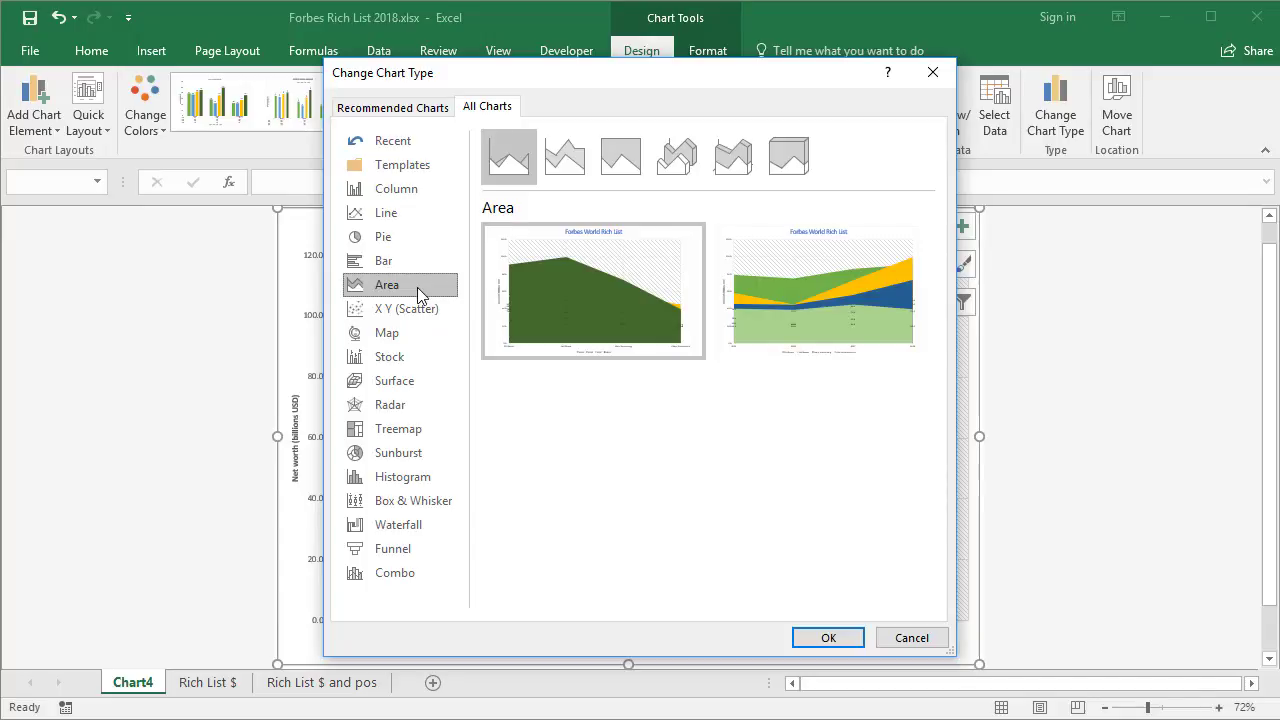
pyautogui.press('Escape')
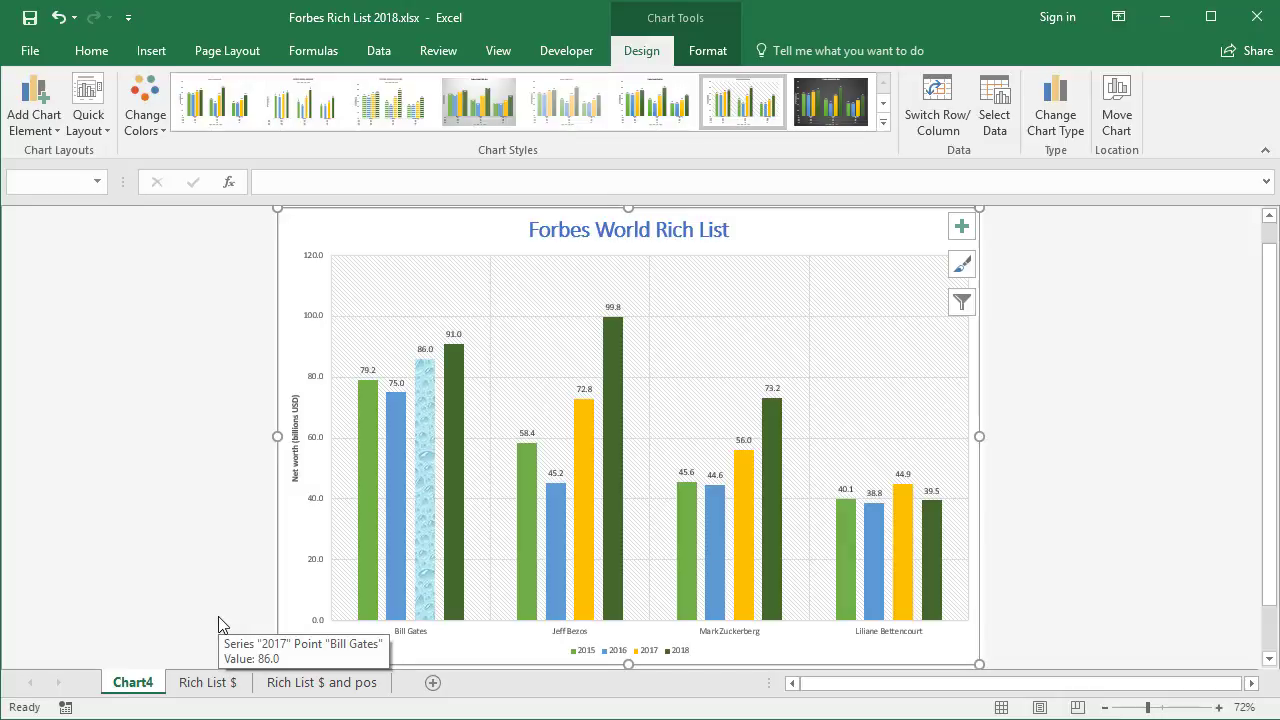
# Step: Delete the old Chart Title chart from the Rich List $ sheet
pyautogui.click(208, 682)
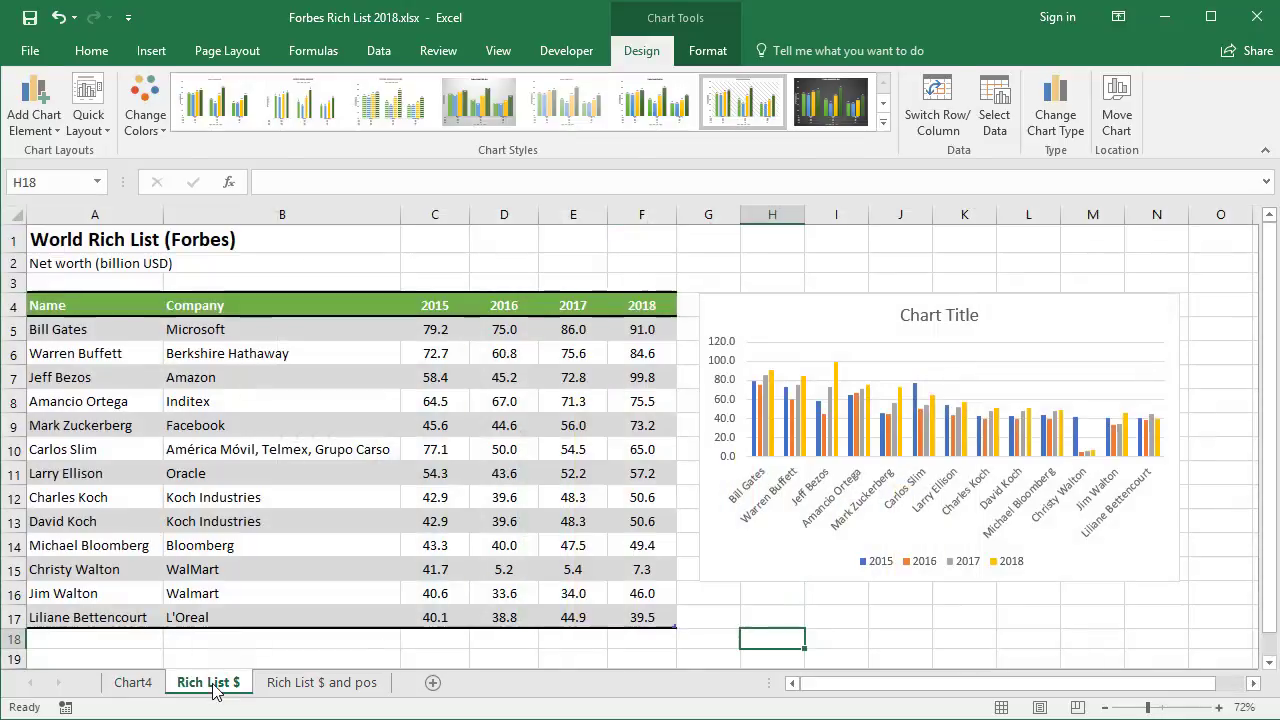
pyautogui.click(790, 312)
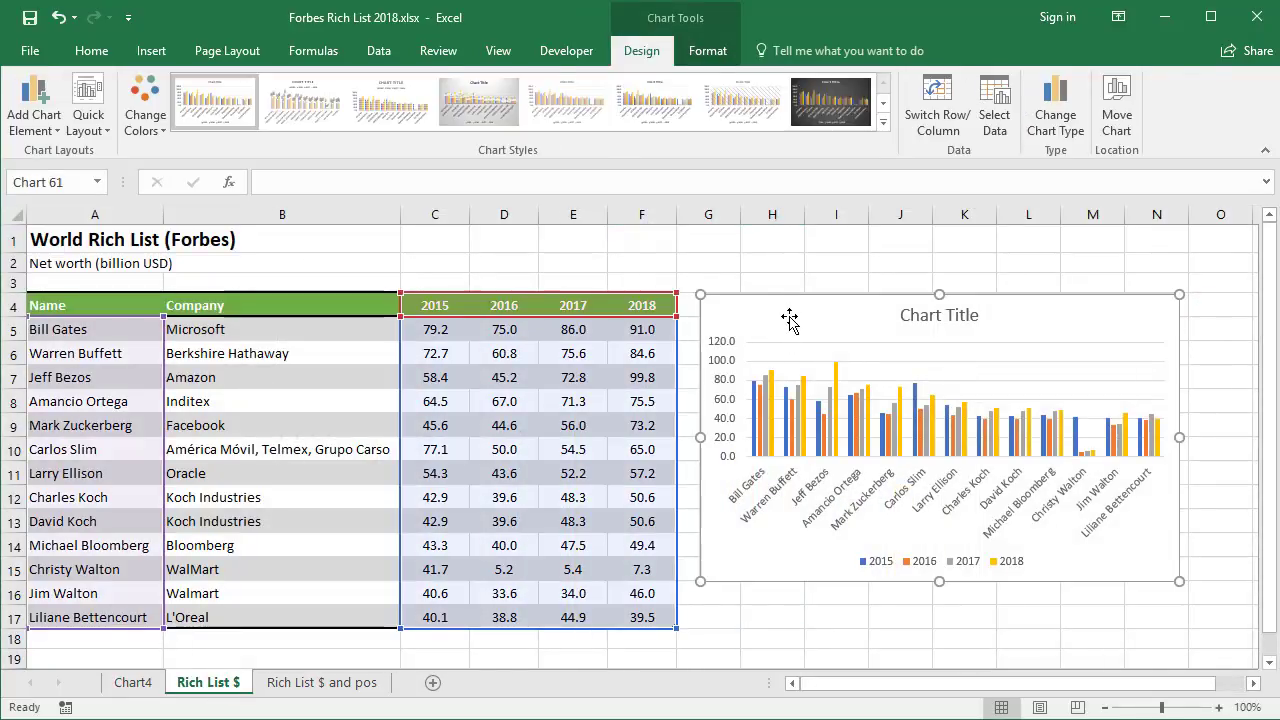
pyautogui.press('Delete')
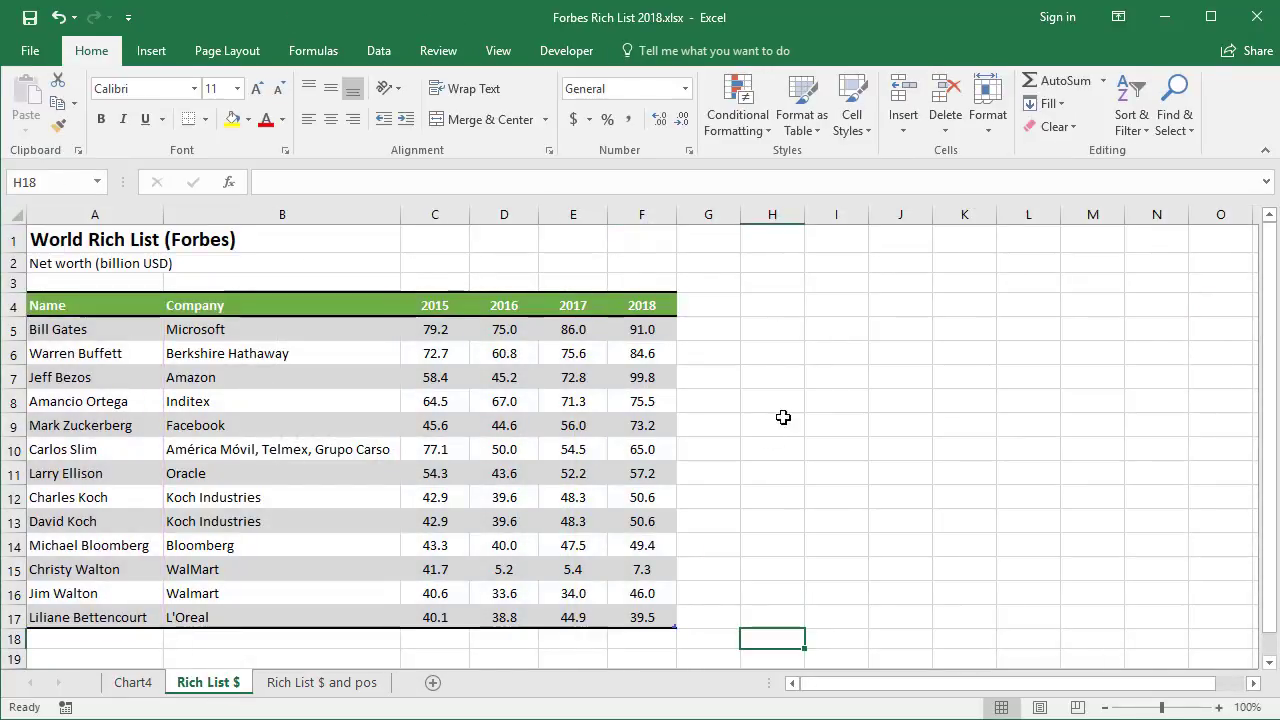
# Step: Move the Chart4 chart onto Rich List $ as an embedded object
pyautogui.click(133, 683)
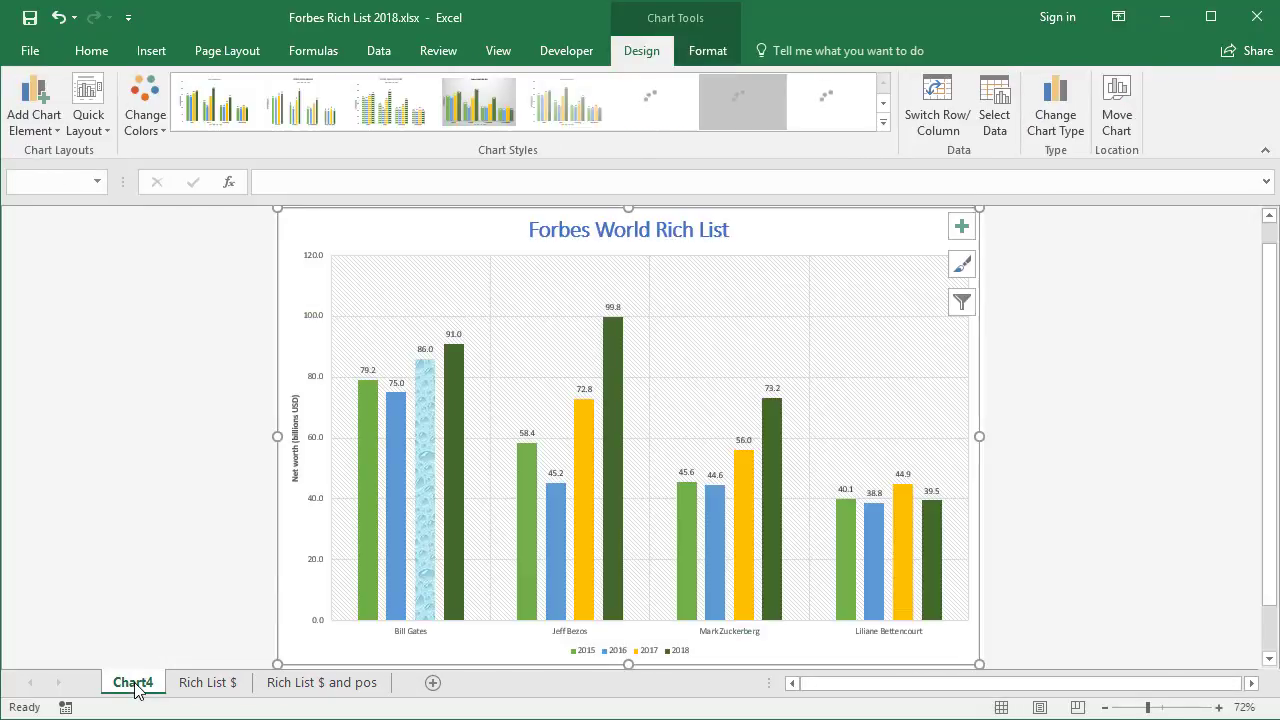
pyautogui.click(1125, 100)
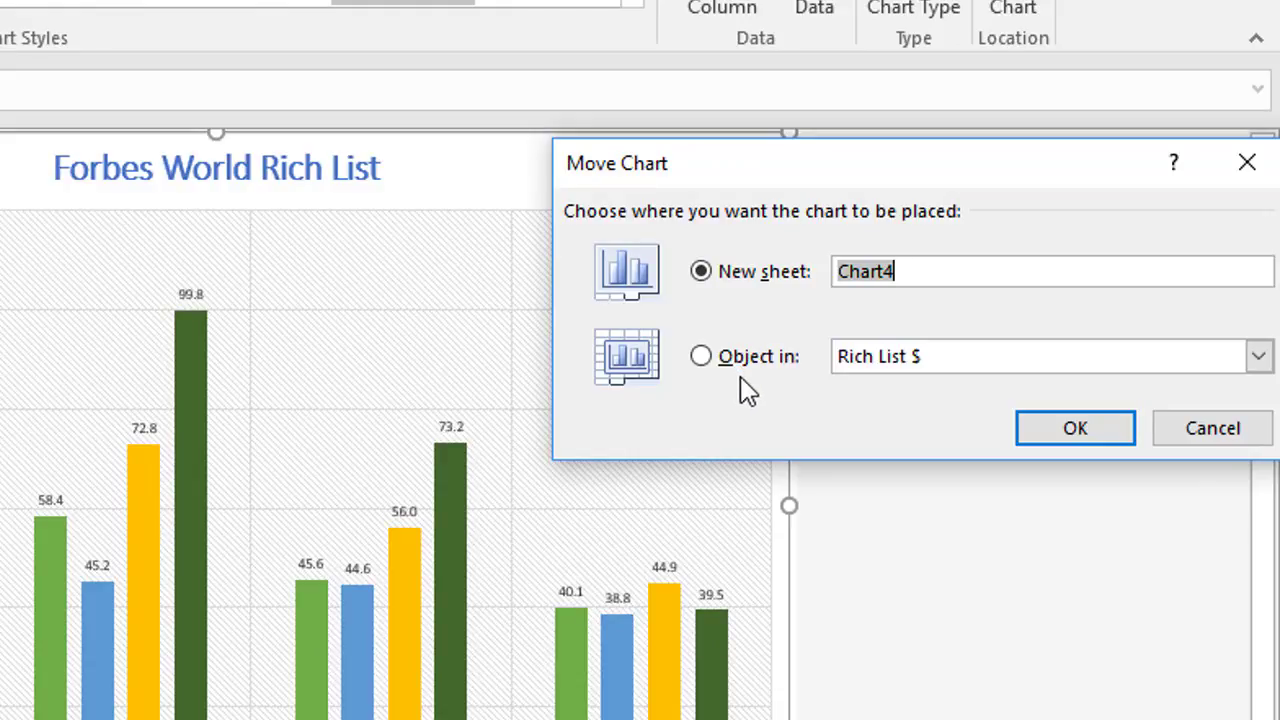
pyautogui.click(975, 364)
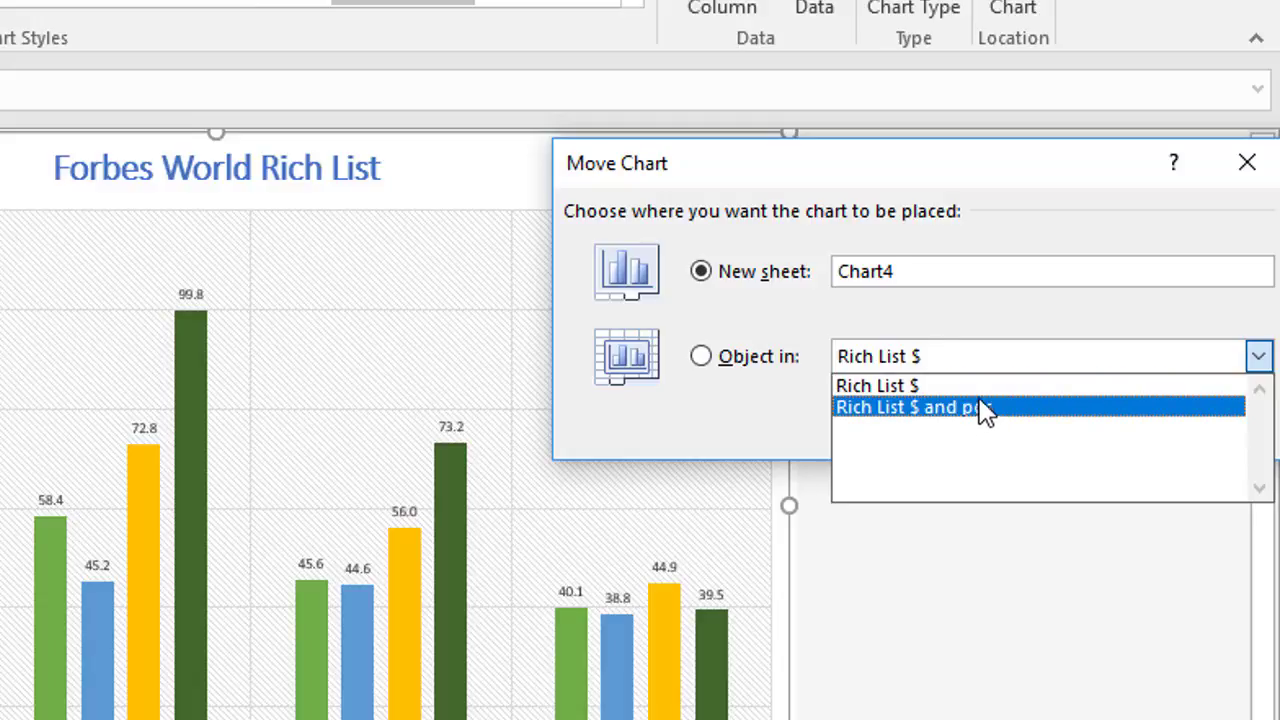
pyautogui.click(987, 389)
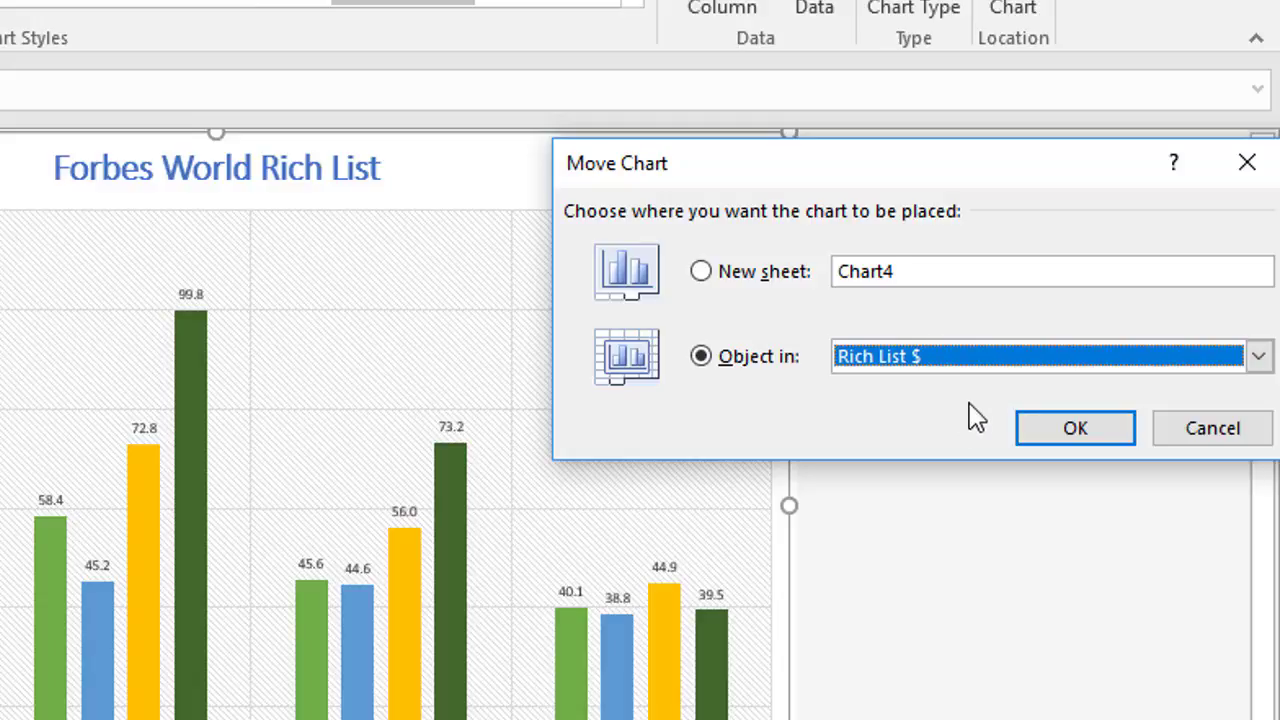
pyautogui.click(1071, 432)
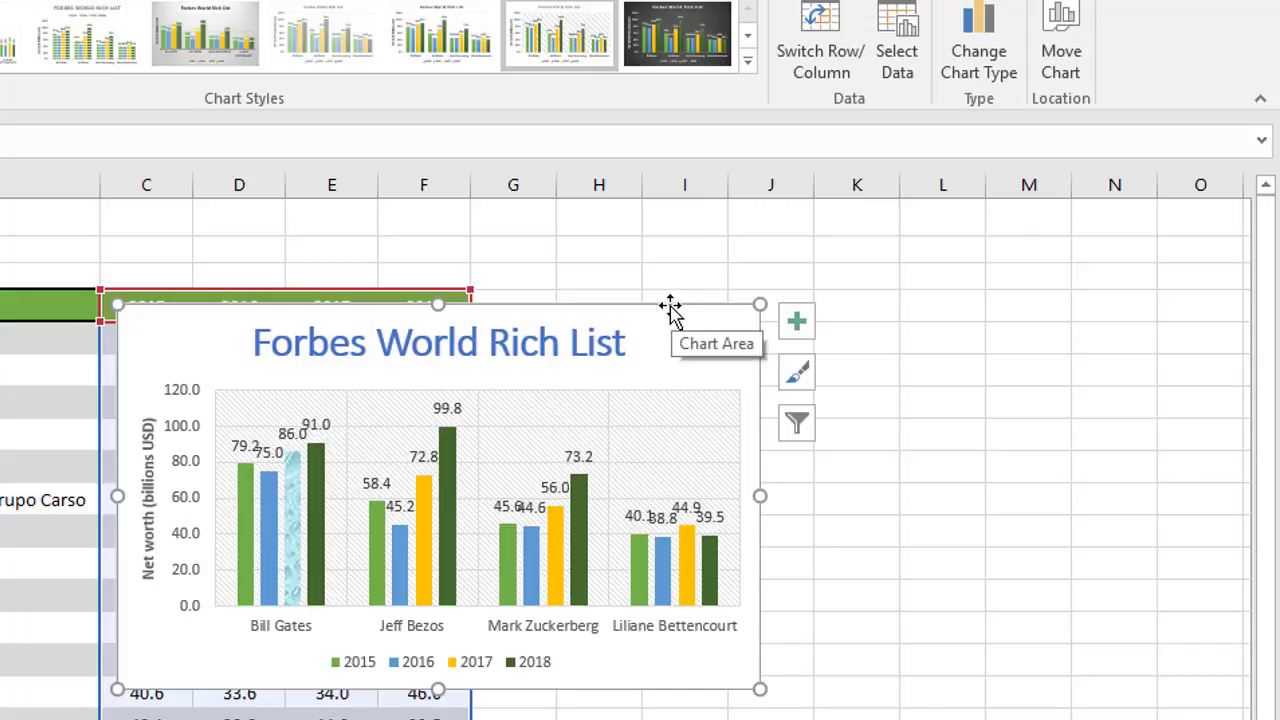
# Step: Drag the chart to the right of the table and enlarge it down toward row 17
pyautogui.moveTo(670, 311); pyautogui.dragTo(1066, 234)
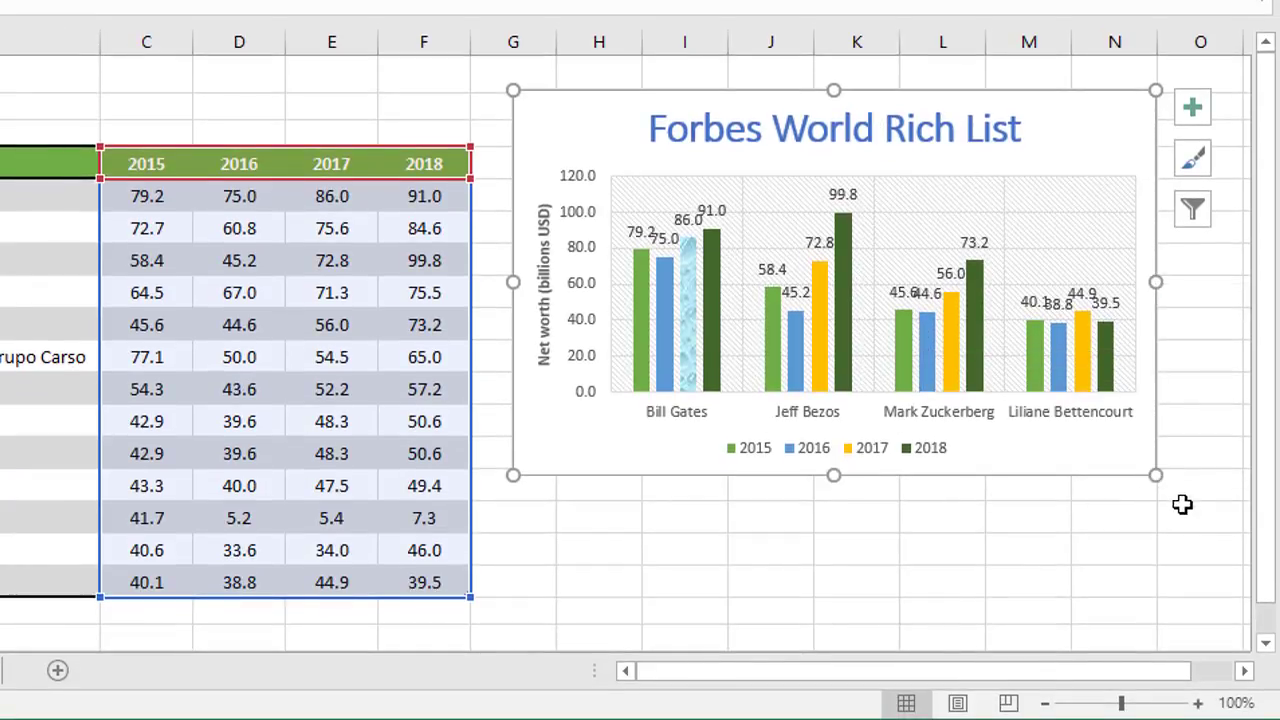
pyautogui.moveTo(1156, 474); pyautogui.dragTo(1212, 620)
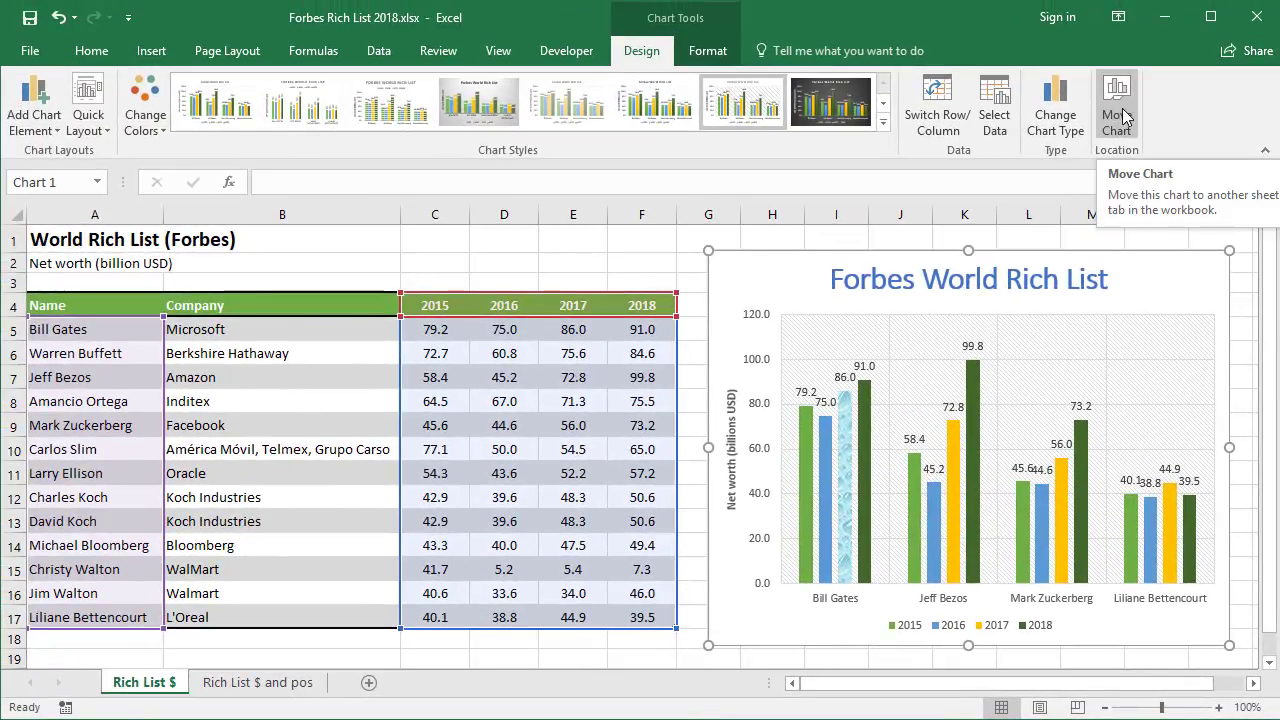
# Step: Bring up Move Chart for the Forbes World Rich List chart and select the proposed sheet name Chart5
pyautogui.click(1124, 117)
pyautogui.click(927, 294)
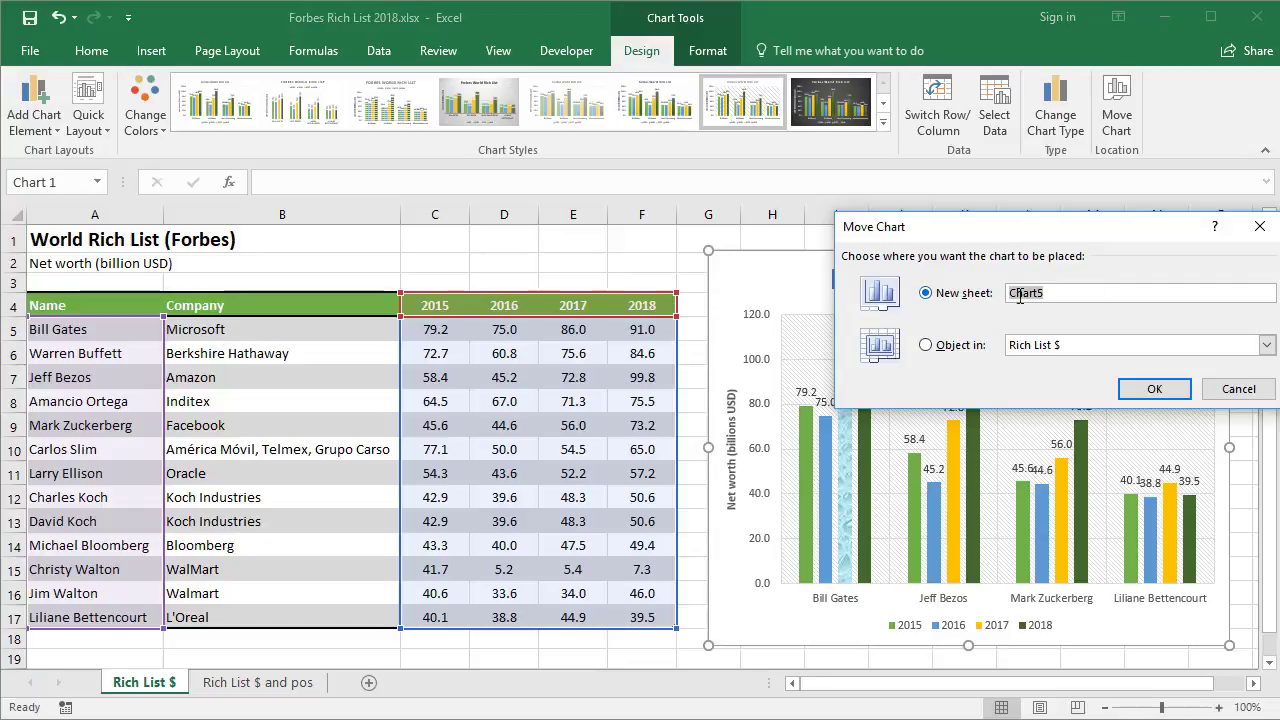